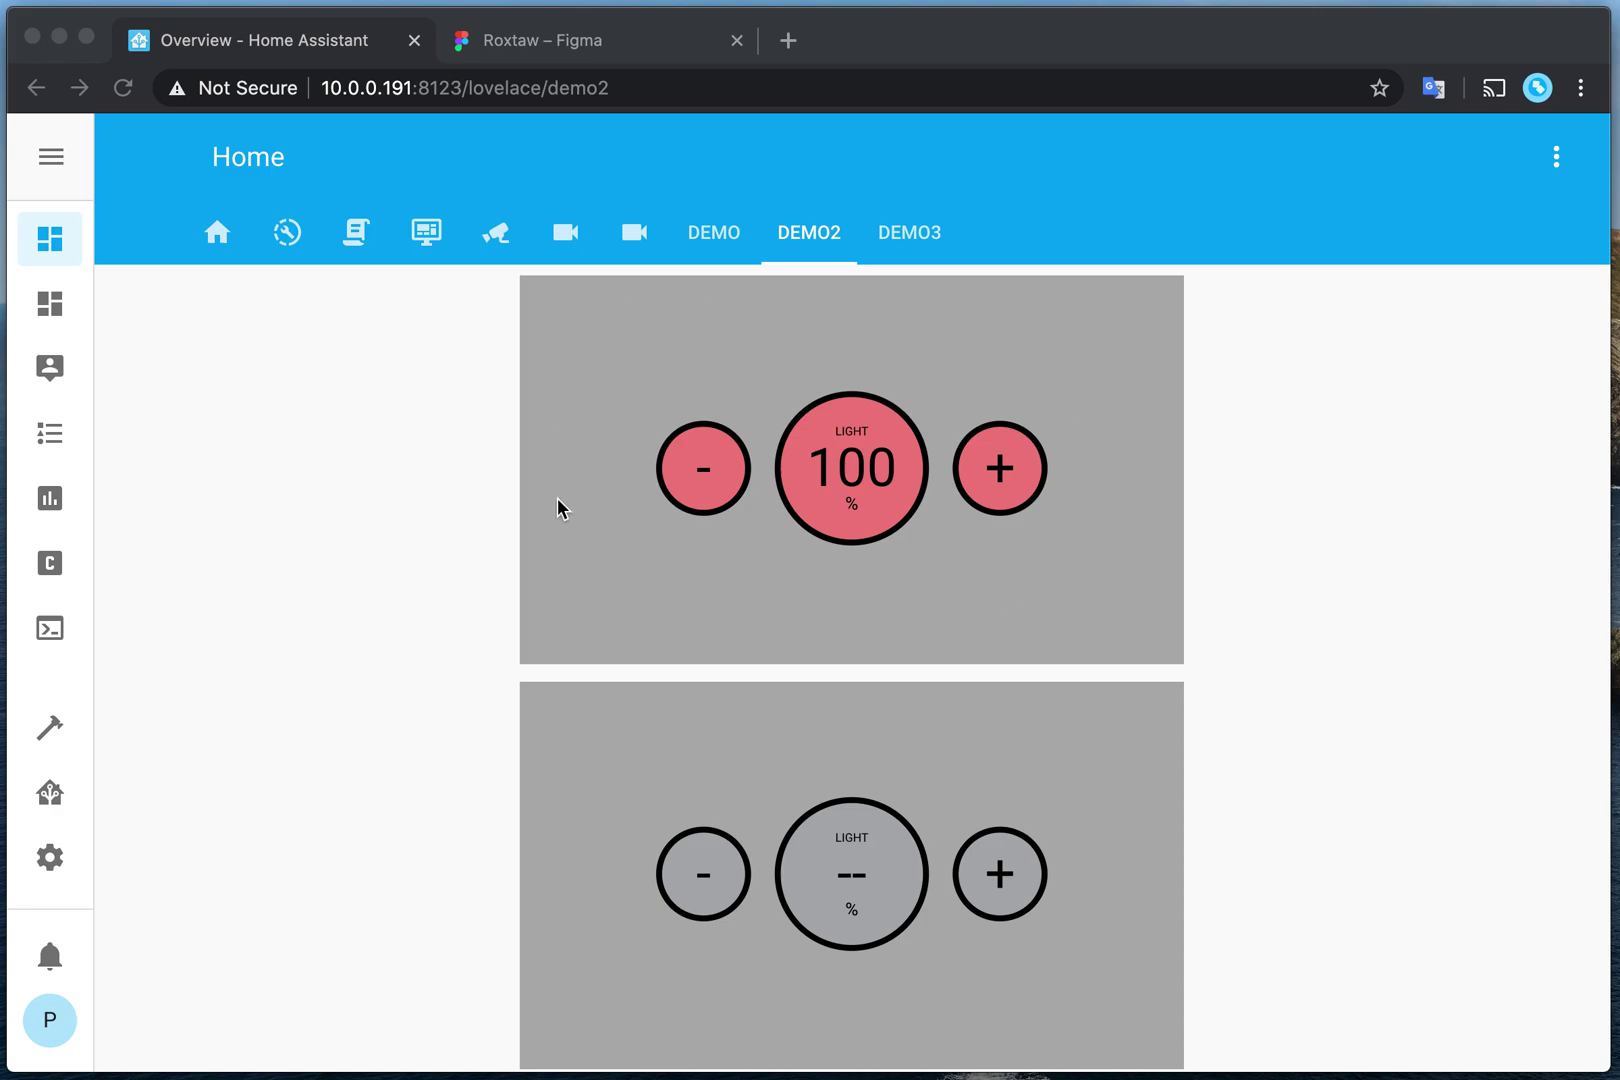
pyautogui.click(1308, 580)
pyautogui.scroll(-3, 1309, 585)
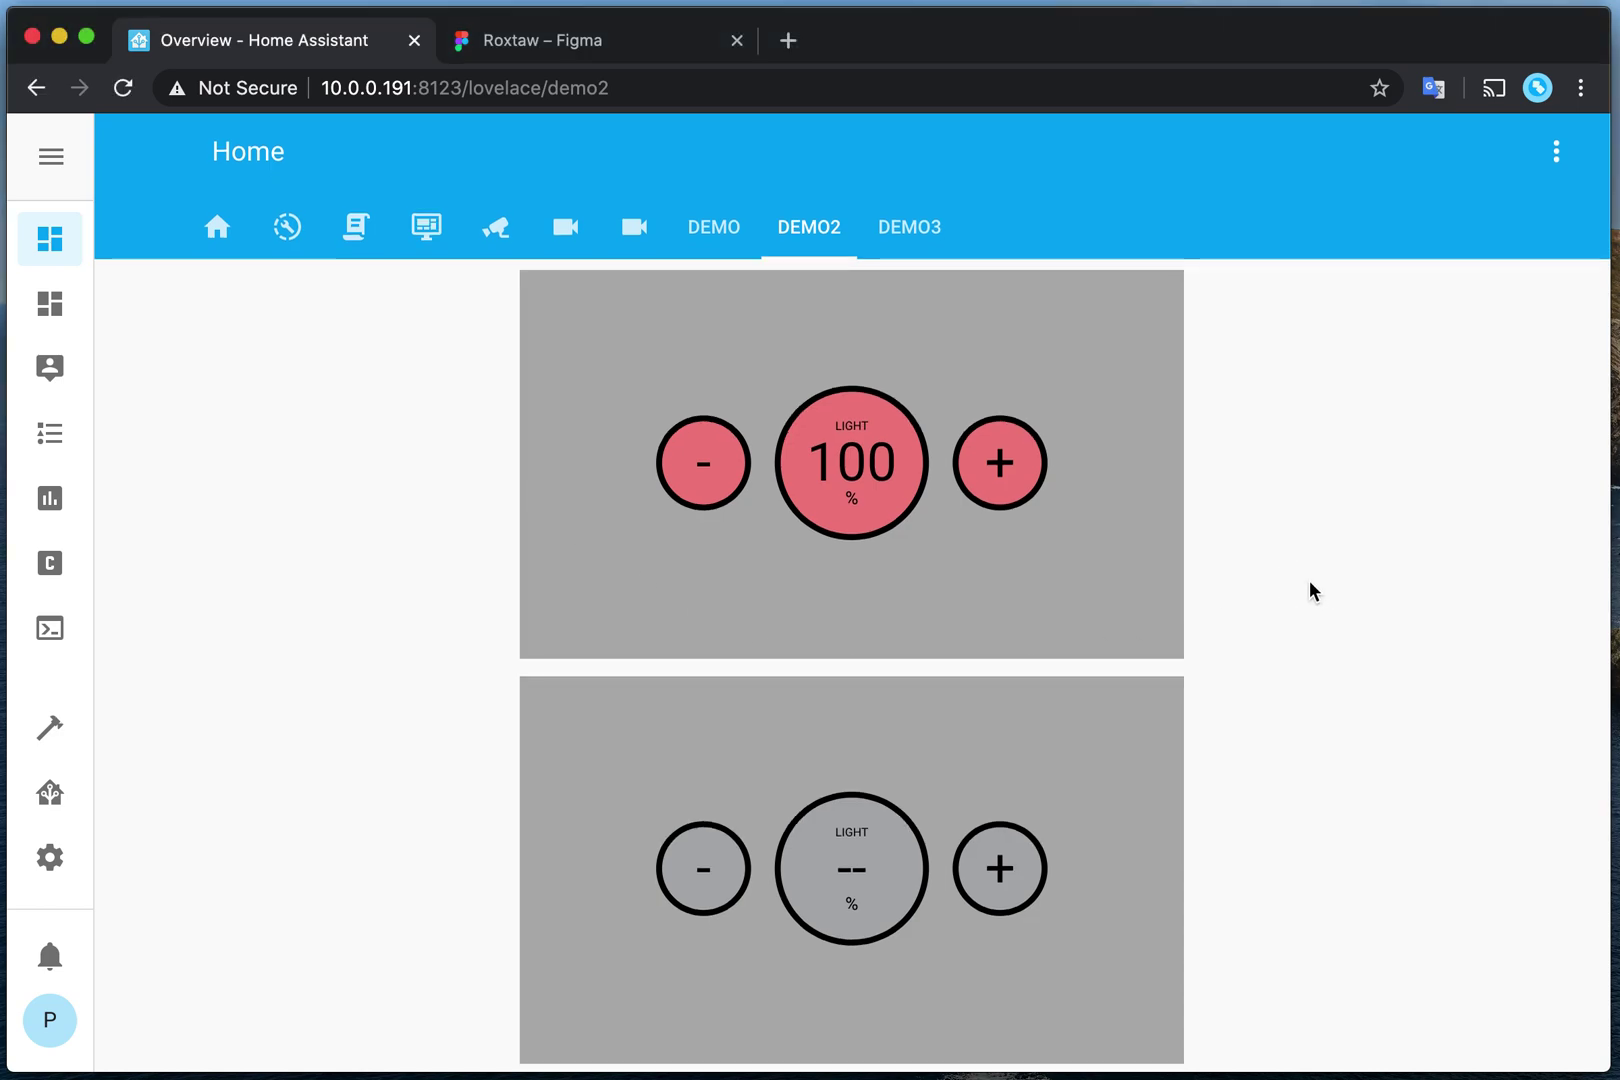
pyautogui.scroll(3, 1309, 590)
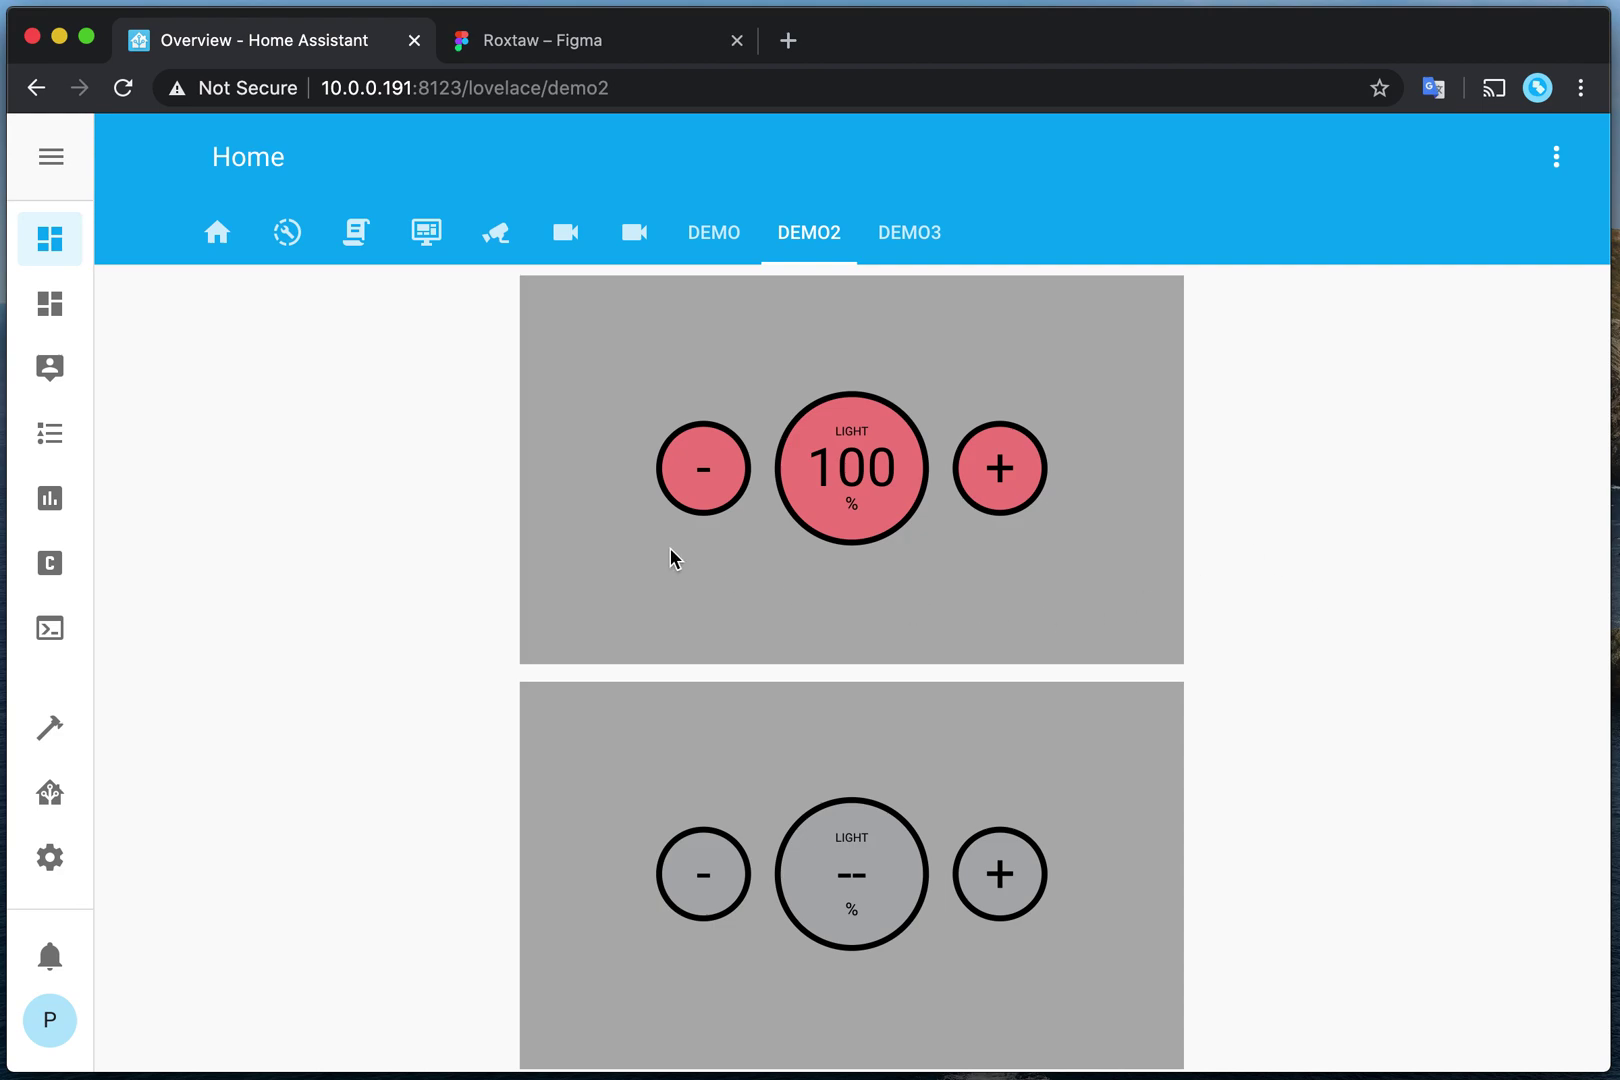
pyautogui.click(950, 406)
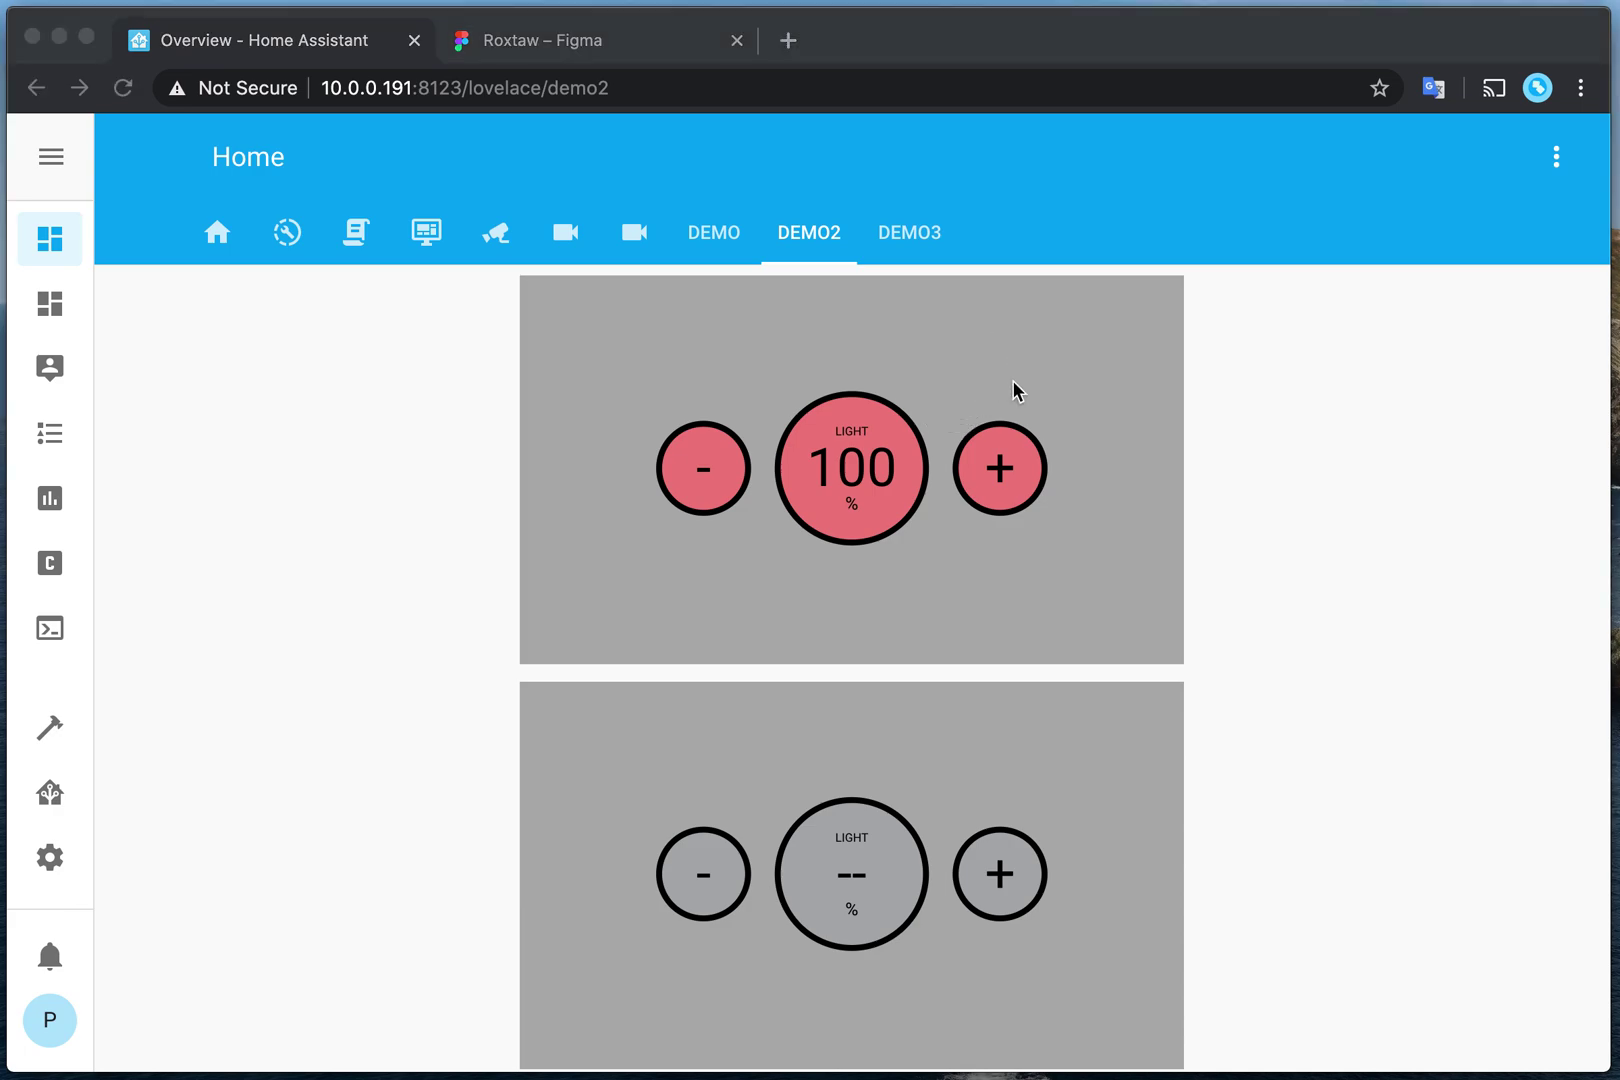
# Step: Switch to WebStorm, review the styles and markup in card-demo.svg, and open card-demo2.svg
pyautogui.press('super+Tab')
pyautogui.press('super+Tab')
pyautogui.press('super+Tab')
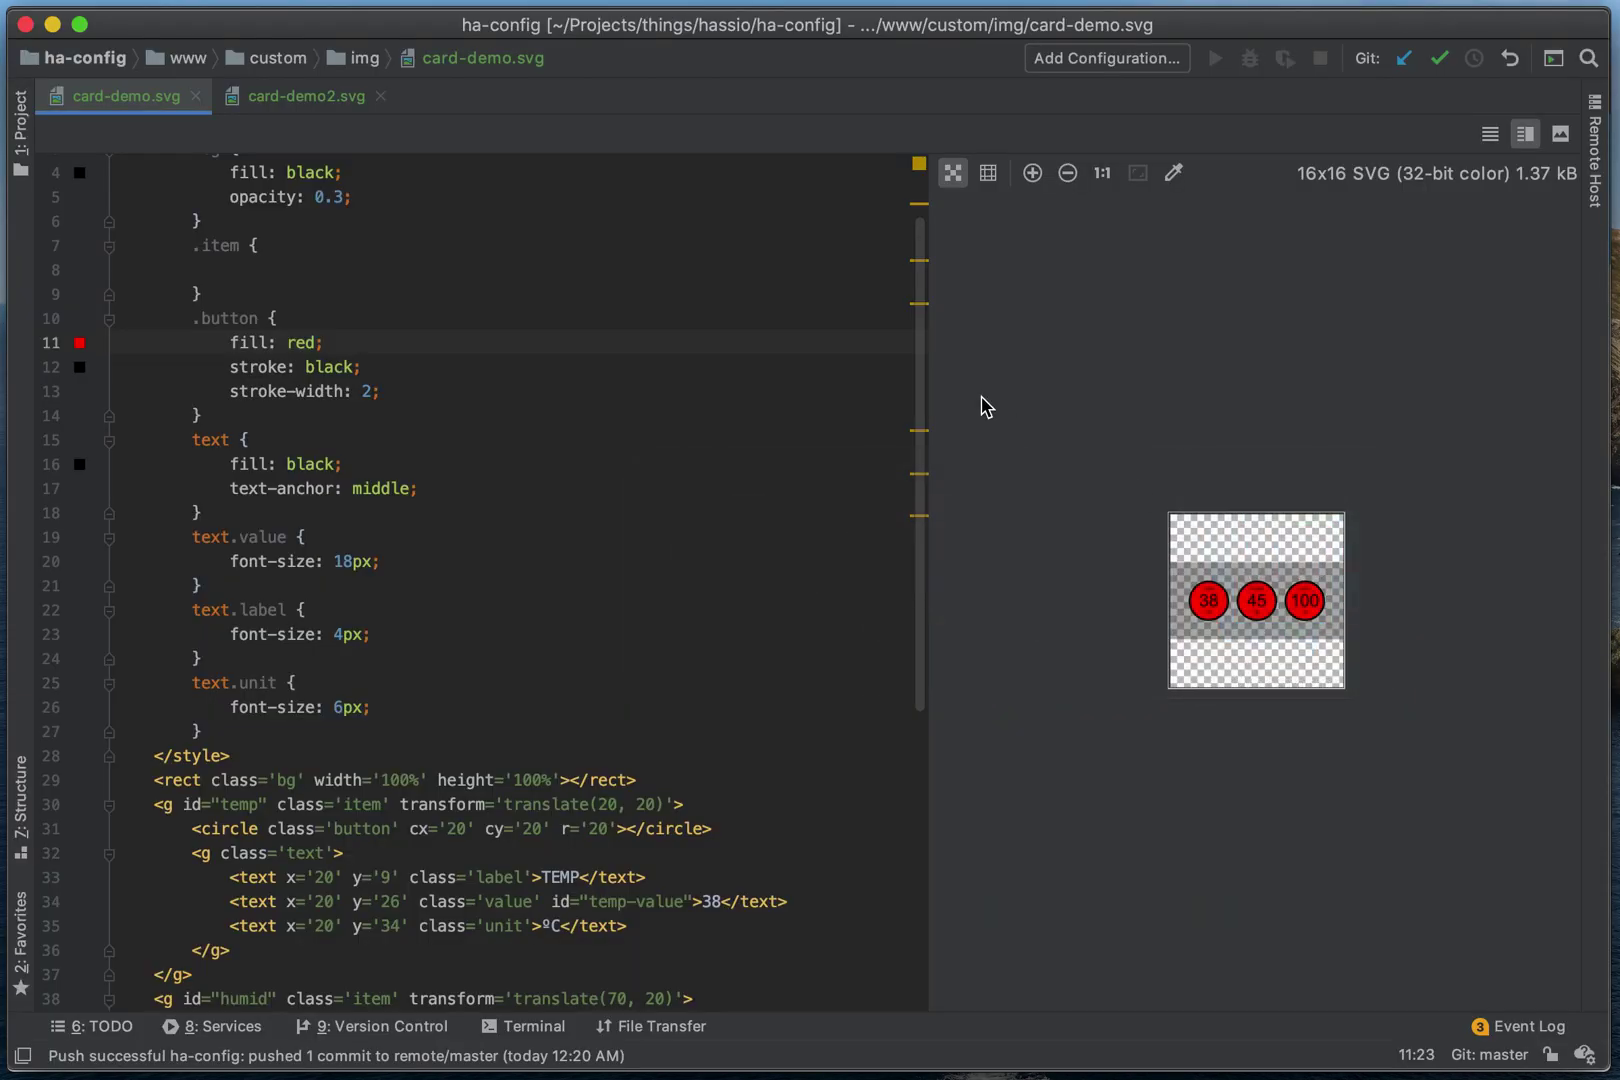
pyautogui.click(654, 366)
pyautogui.scroll(2, 459, 539)
pyautogui.scroll(-8, 459, 537)
pyautogui.scroll(8, 459, 537)
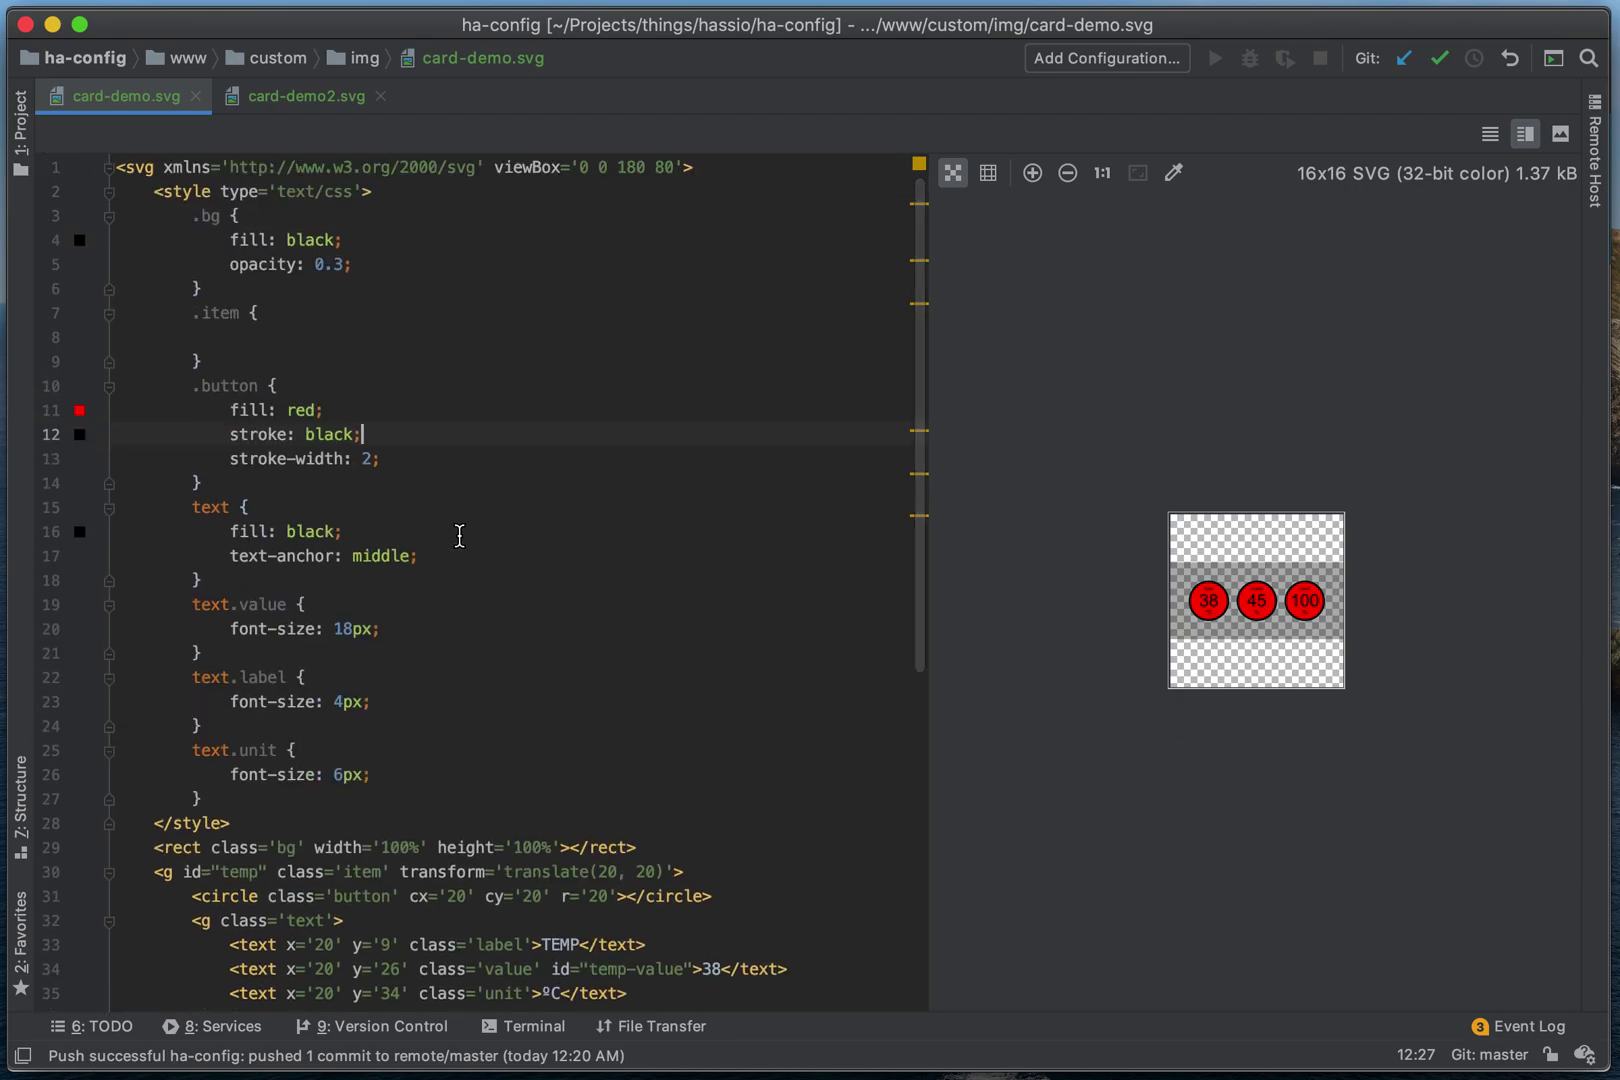
pyautogui.click(300, 97)
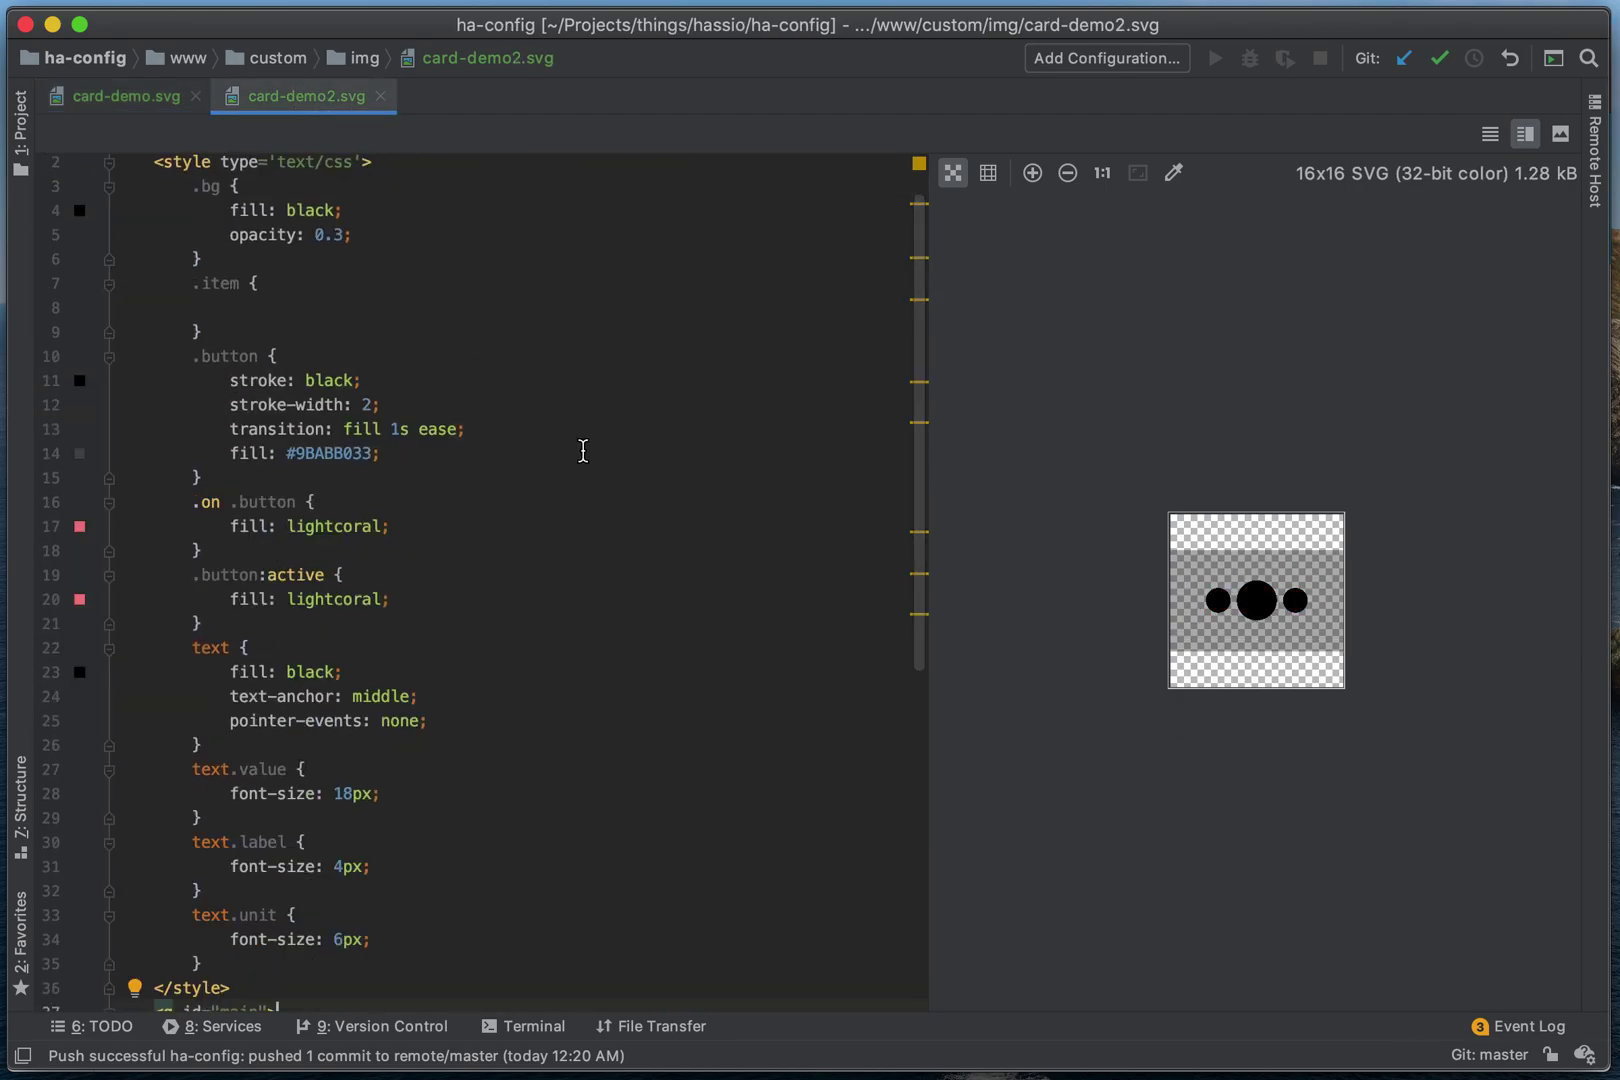
# Step: Switch to Chrome, open the Demo3 view of the Home dashboard and start configuring its UI
pyautogui.press('super+Tab')
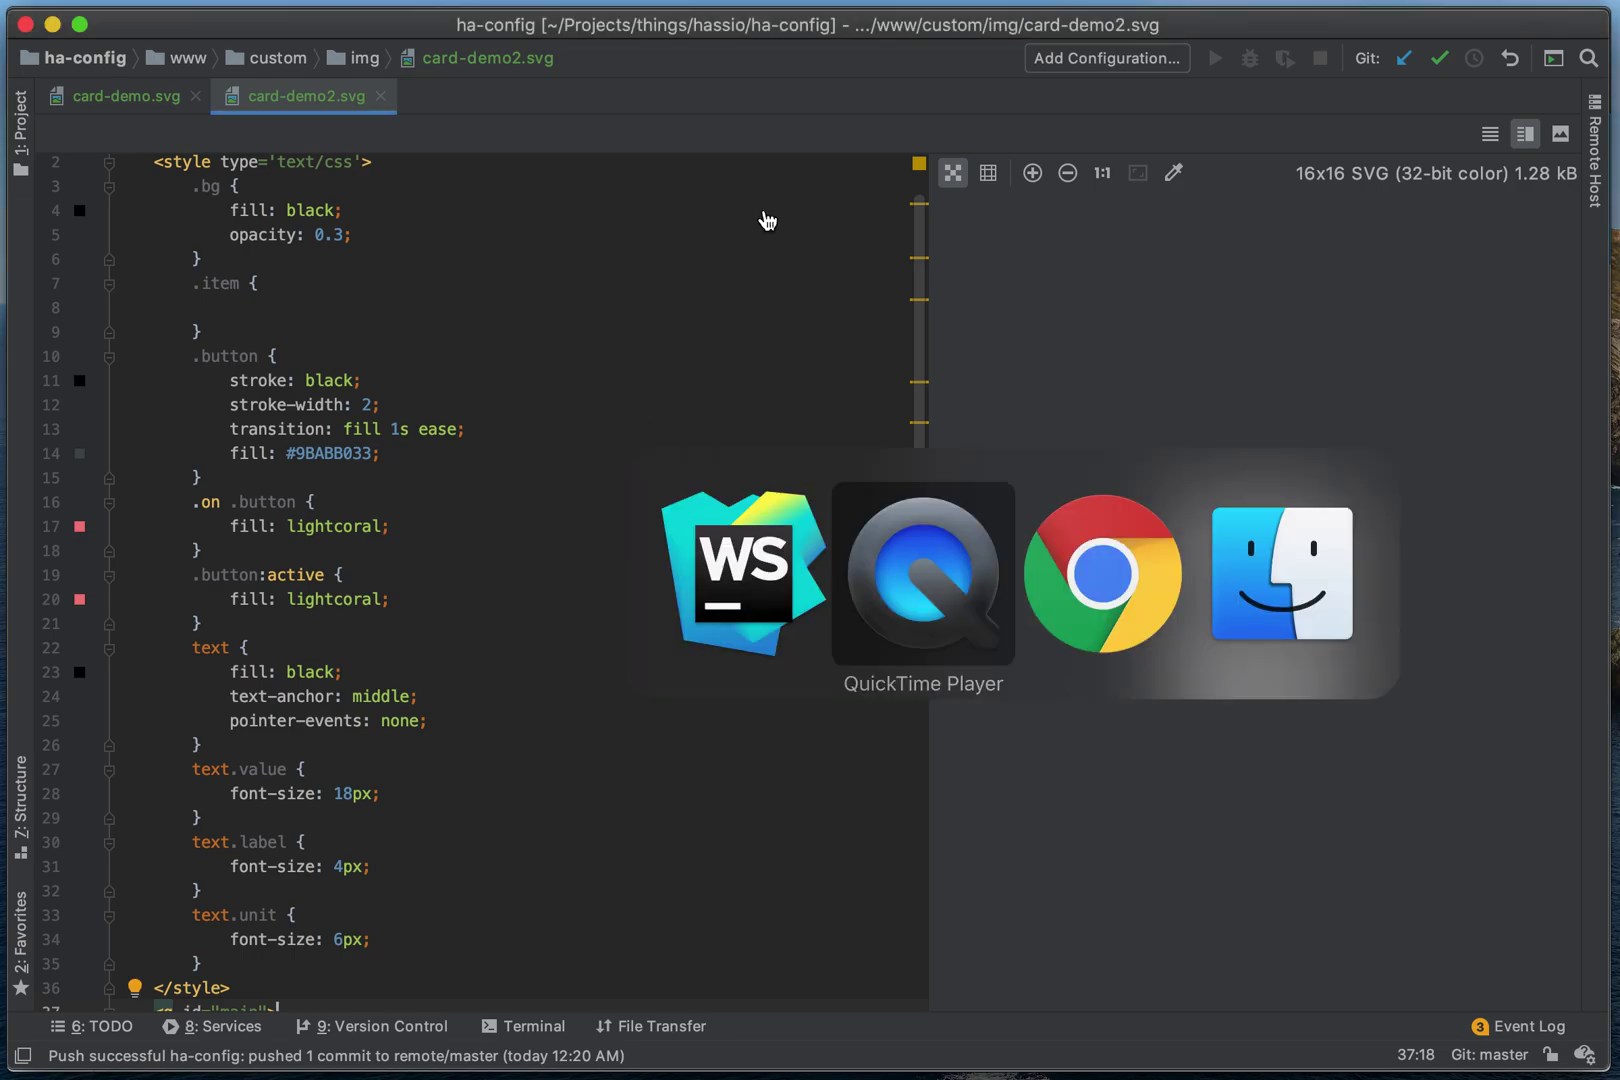
pyautogui.press('super+Tab')
pyautogui.click(900, 240)
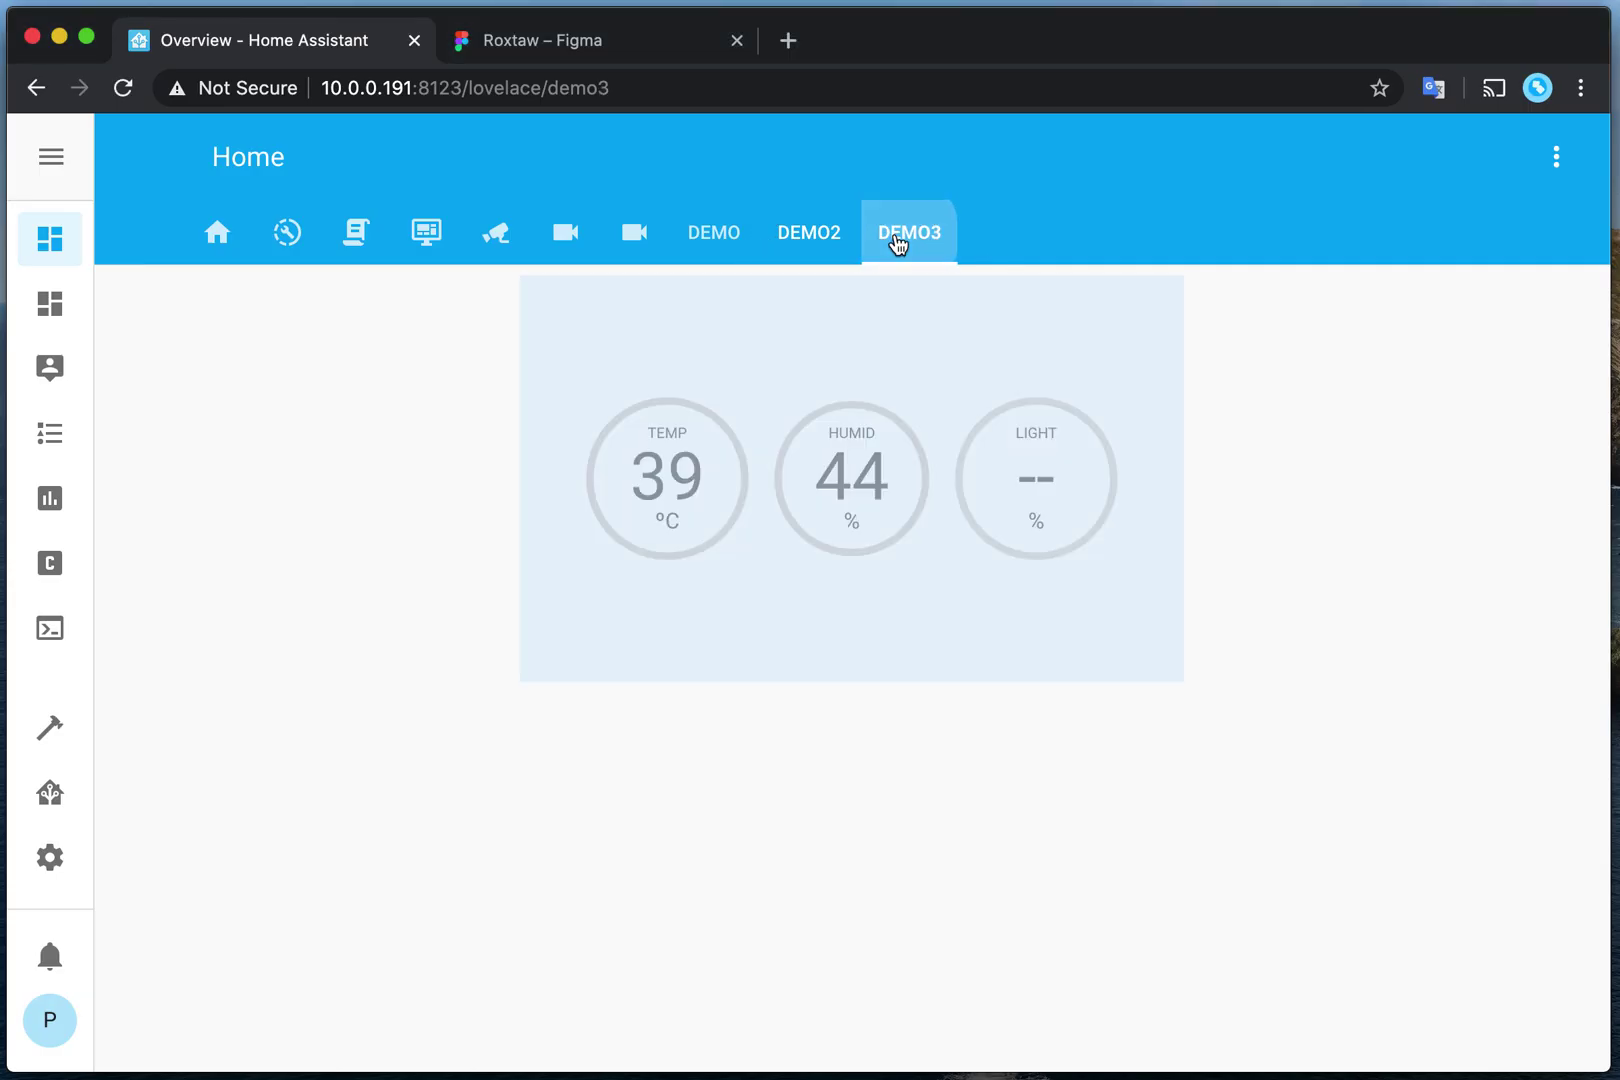
pyautogui.click(1556, 157)
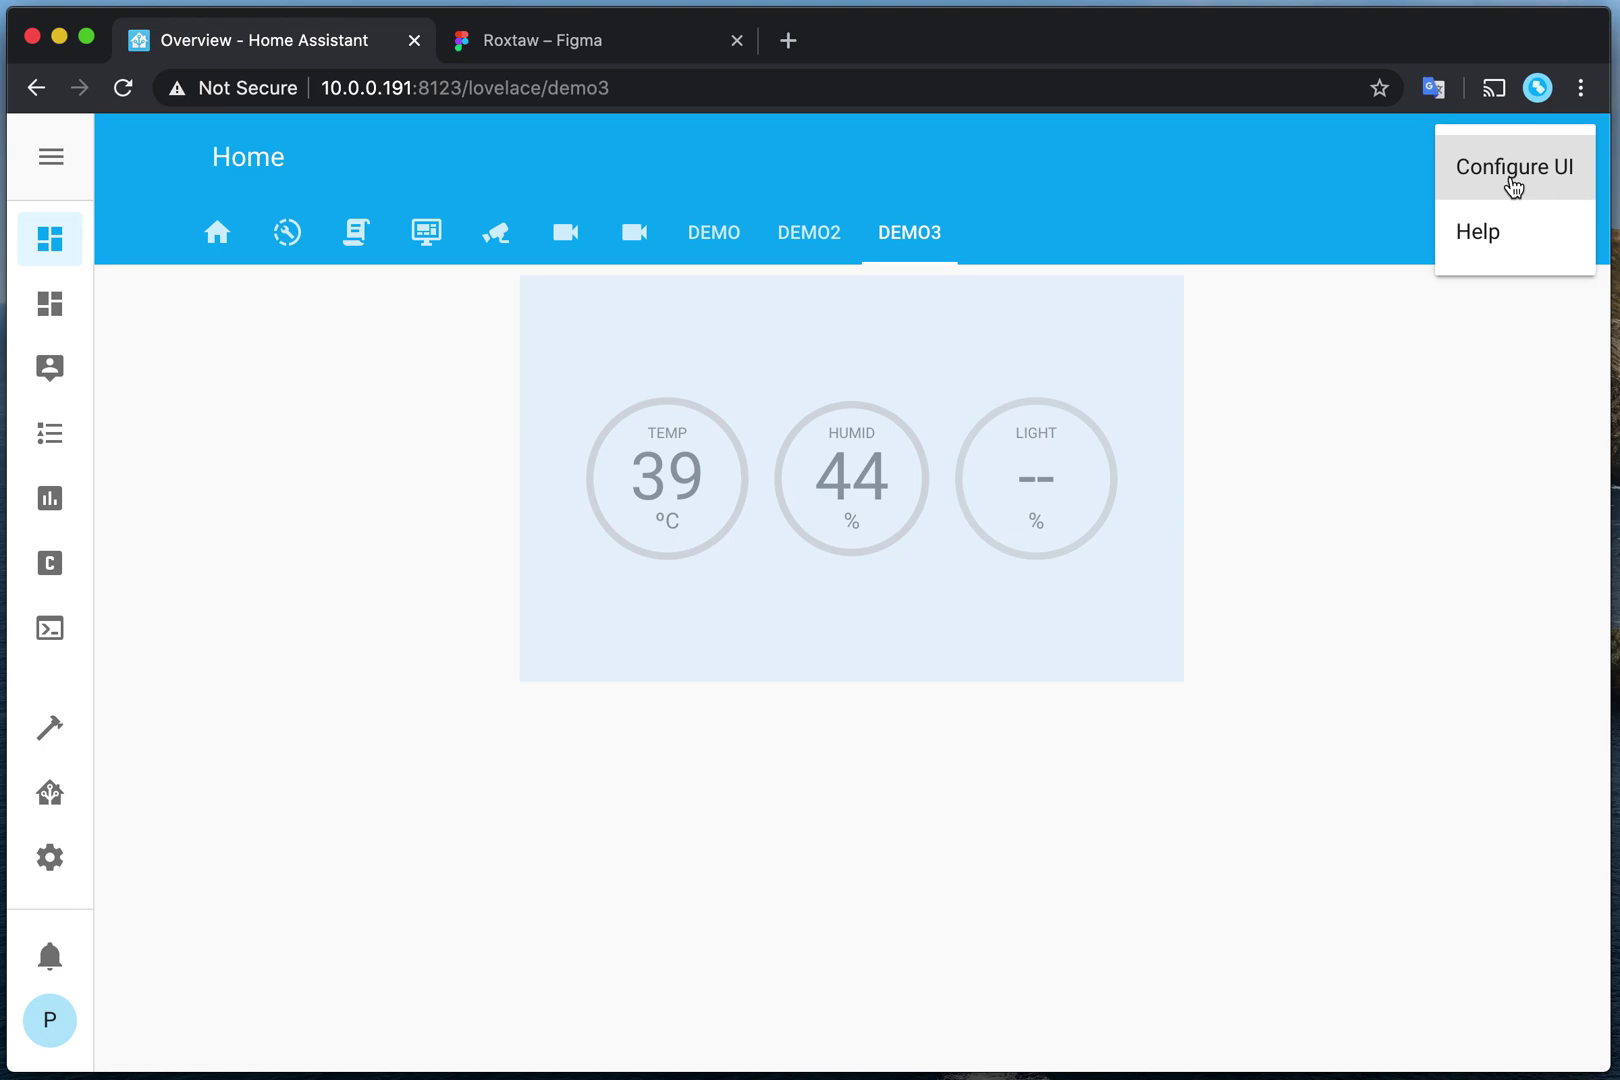
pyautogui.click(1511, 181)
# Step: Add a Custom: Dynamic Card to the Demo3 view and save it with an empty configuration
pyautogui.click(1560, 815)
pyautogui.scroll(-15, 1128, 900)
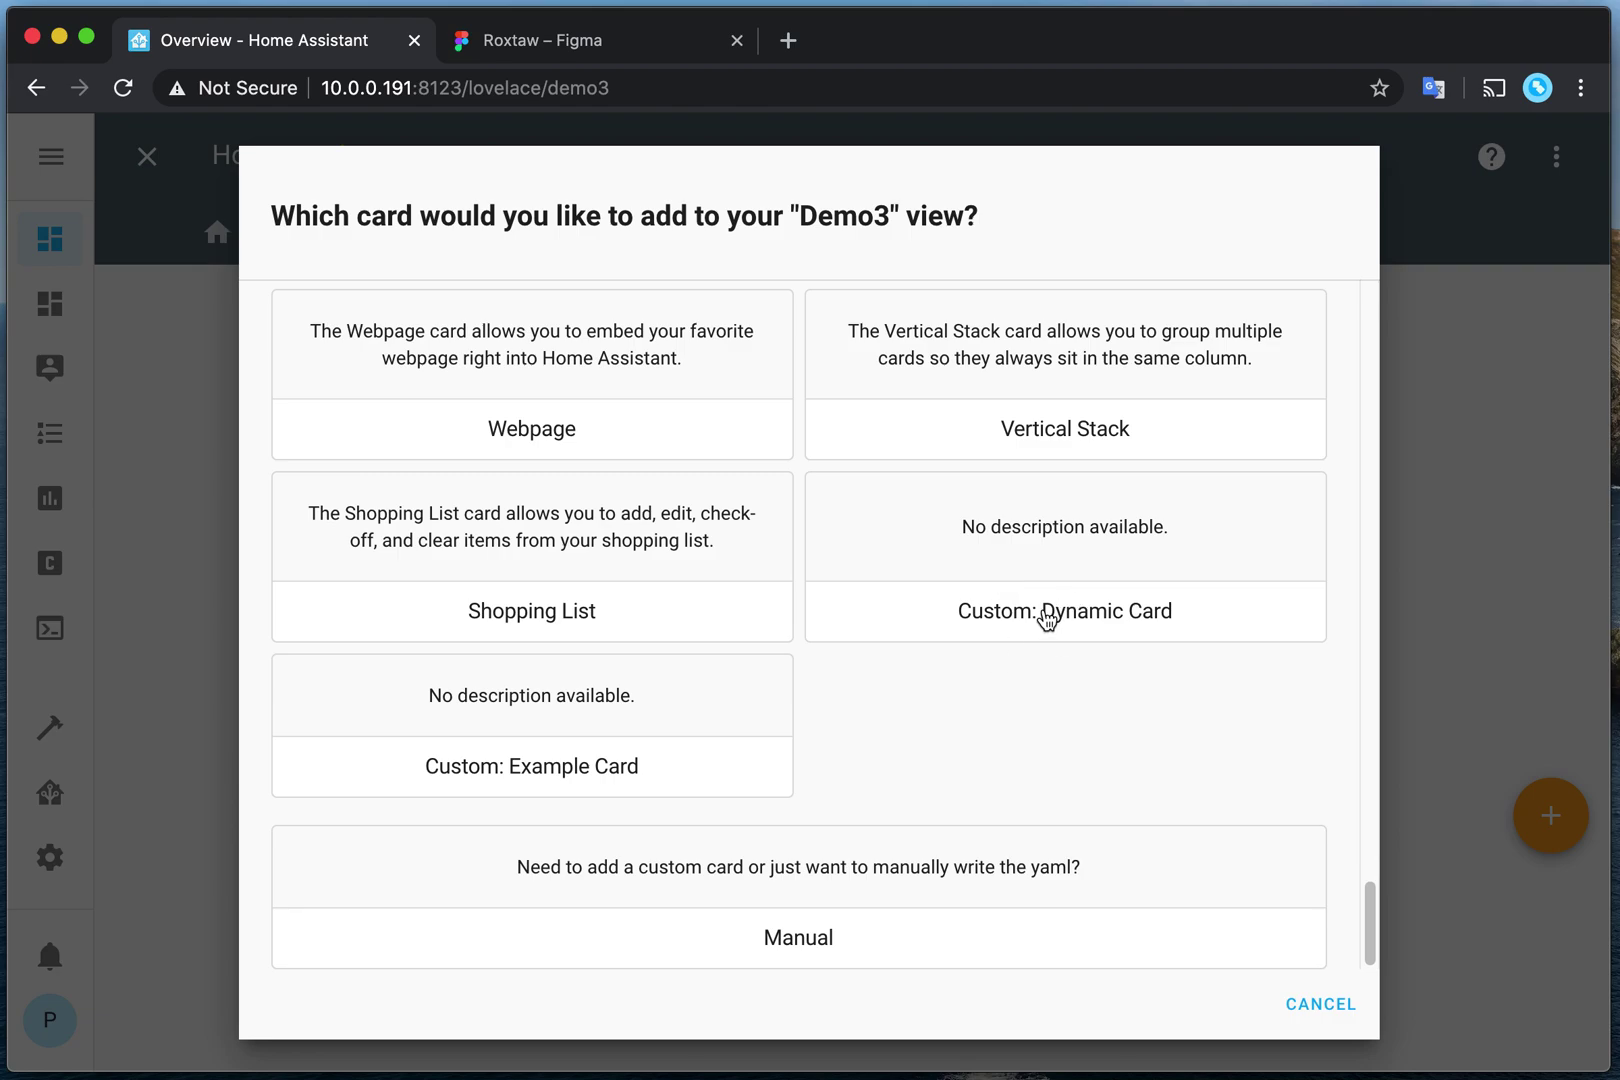
pyautogui.click(1043, 605)
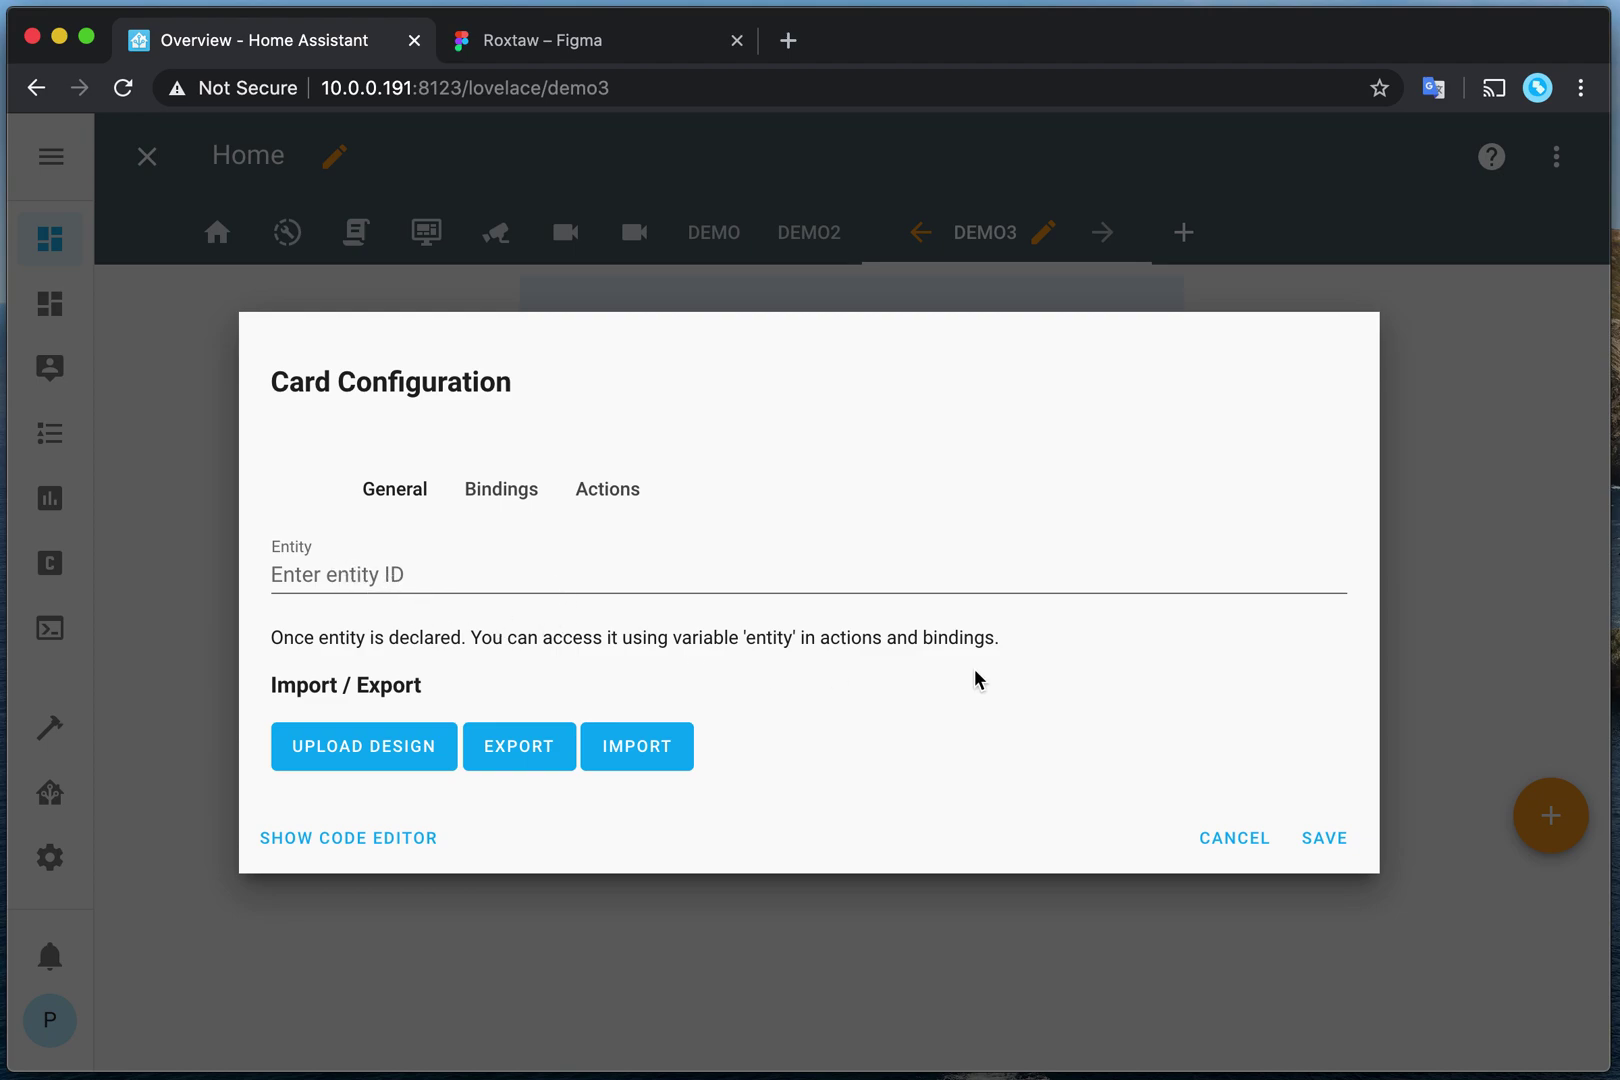
pyautogui.click(1340, 840)
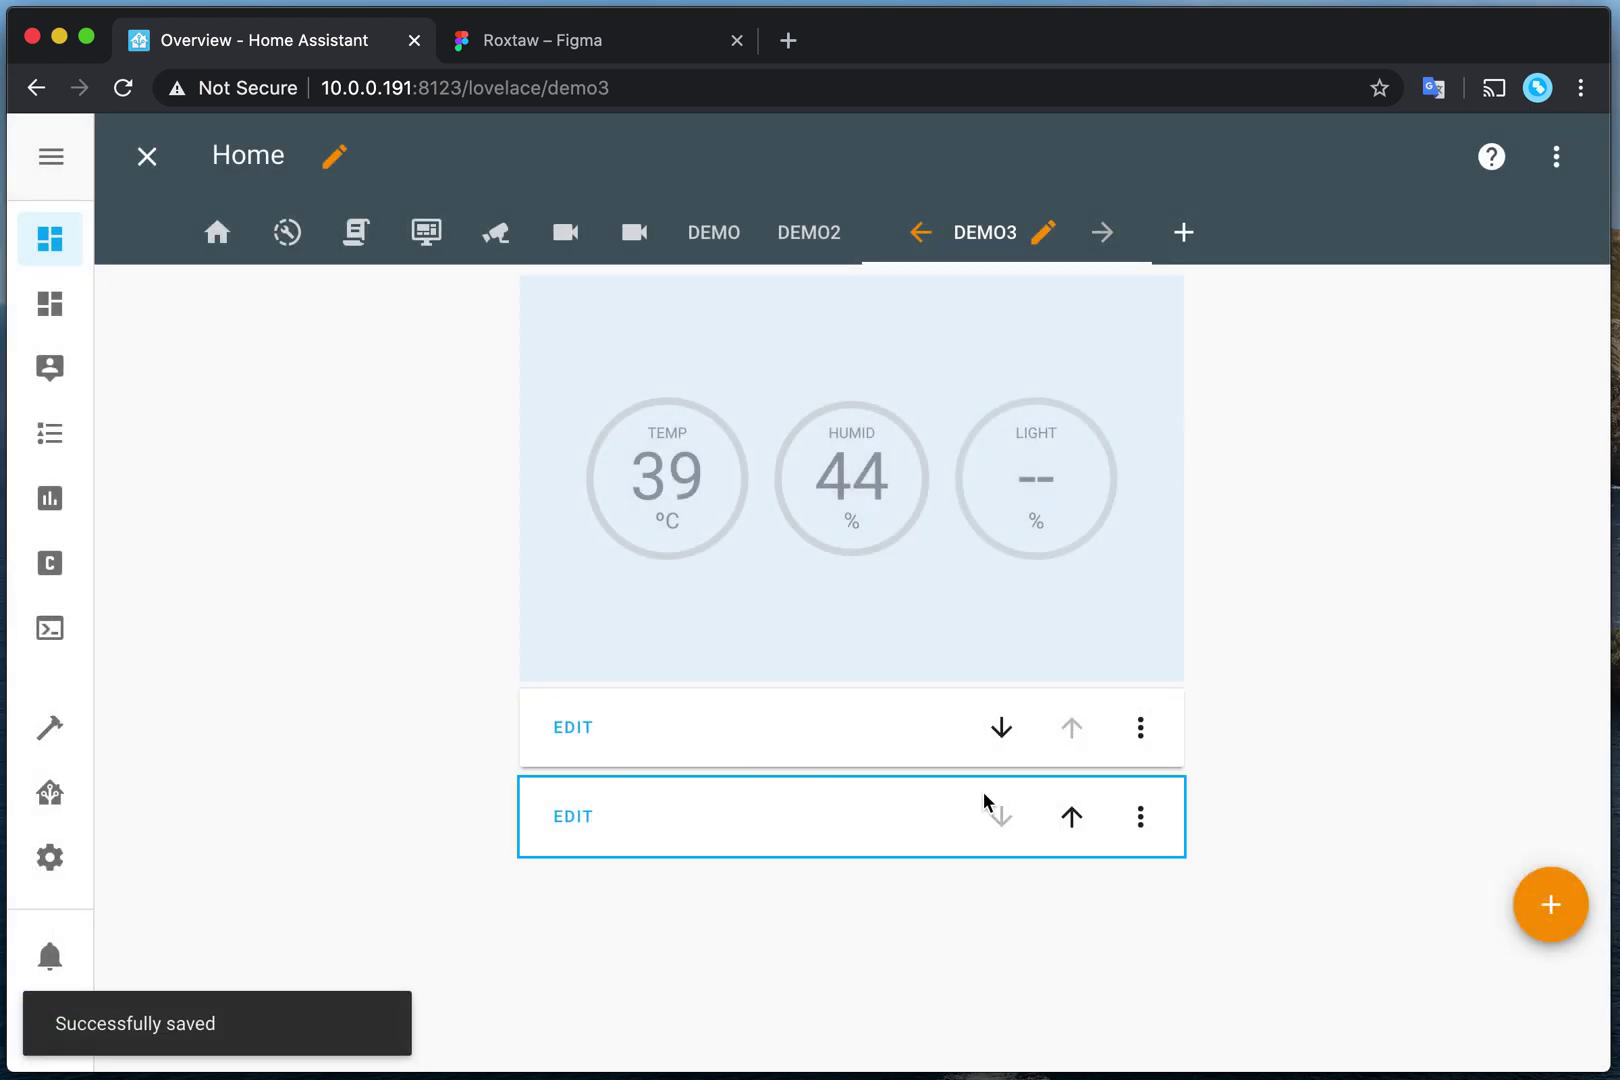
# Step: Edit the new empty dynamic card, upload card-demo2.svg as its design, and save the card
pyautogui.click(562, 818)
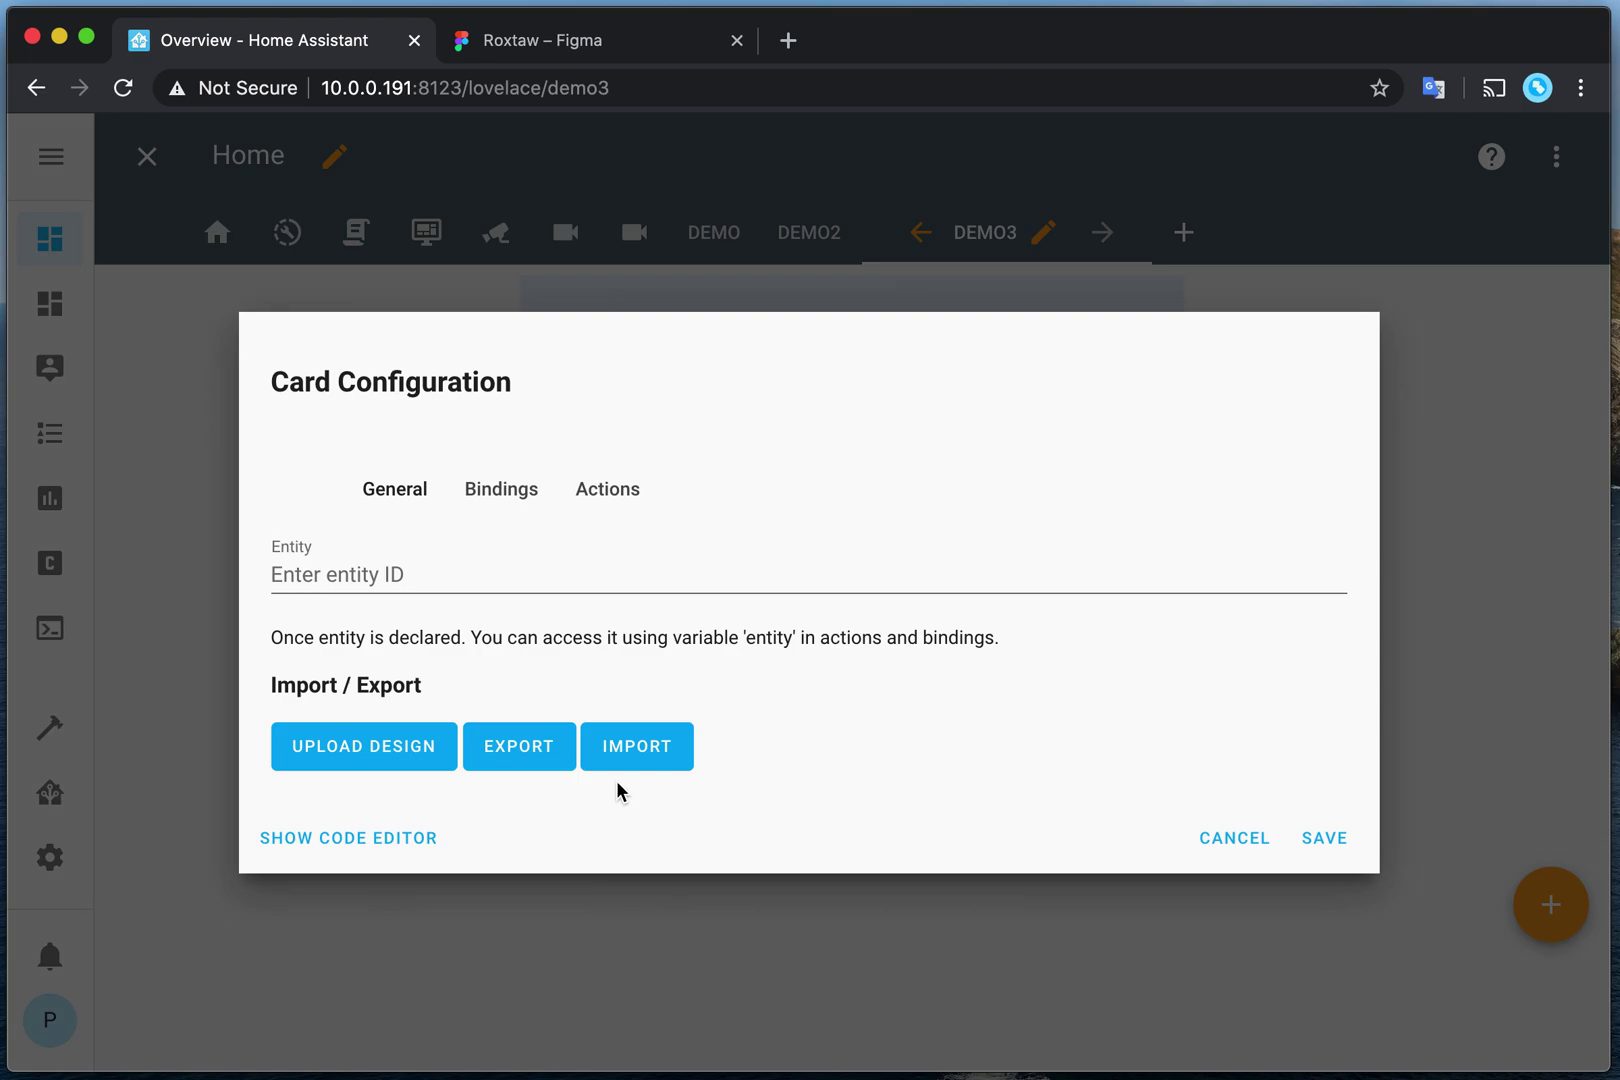
pyautogui.click(409, 762)
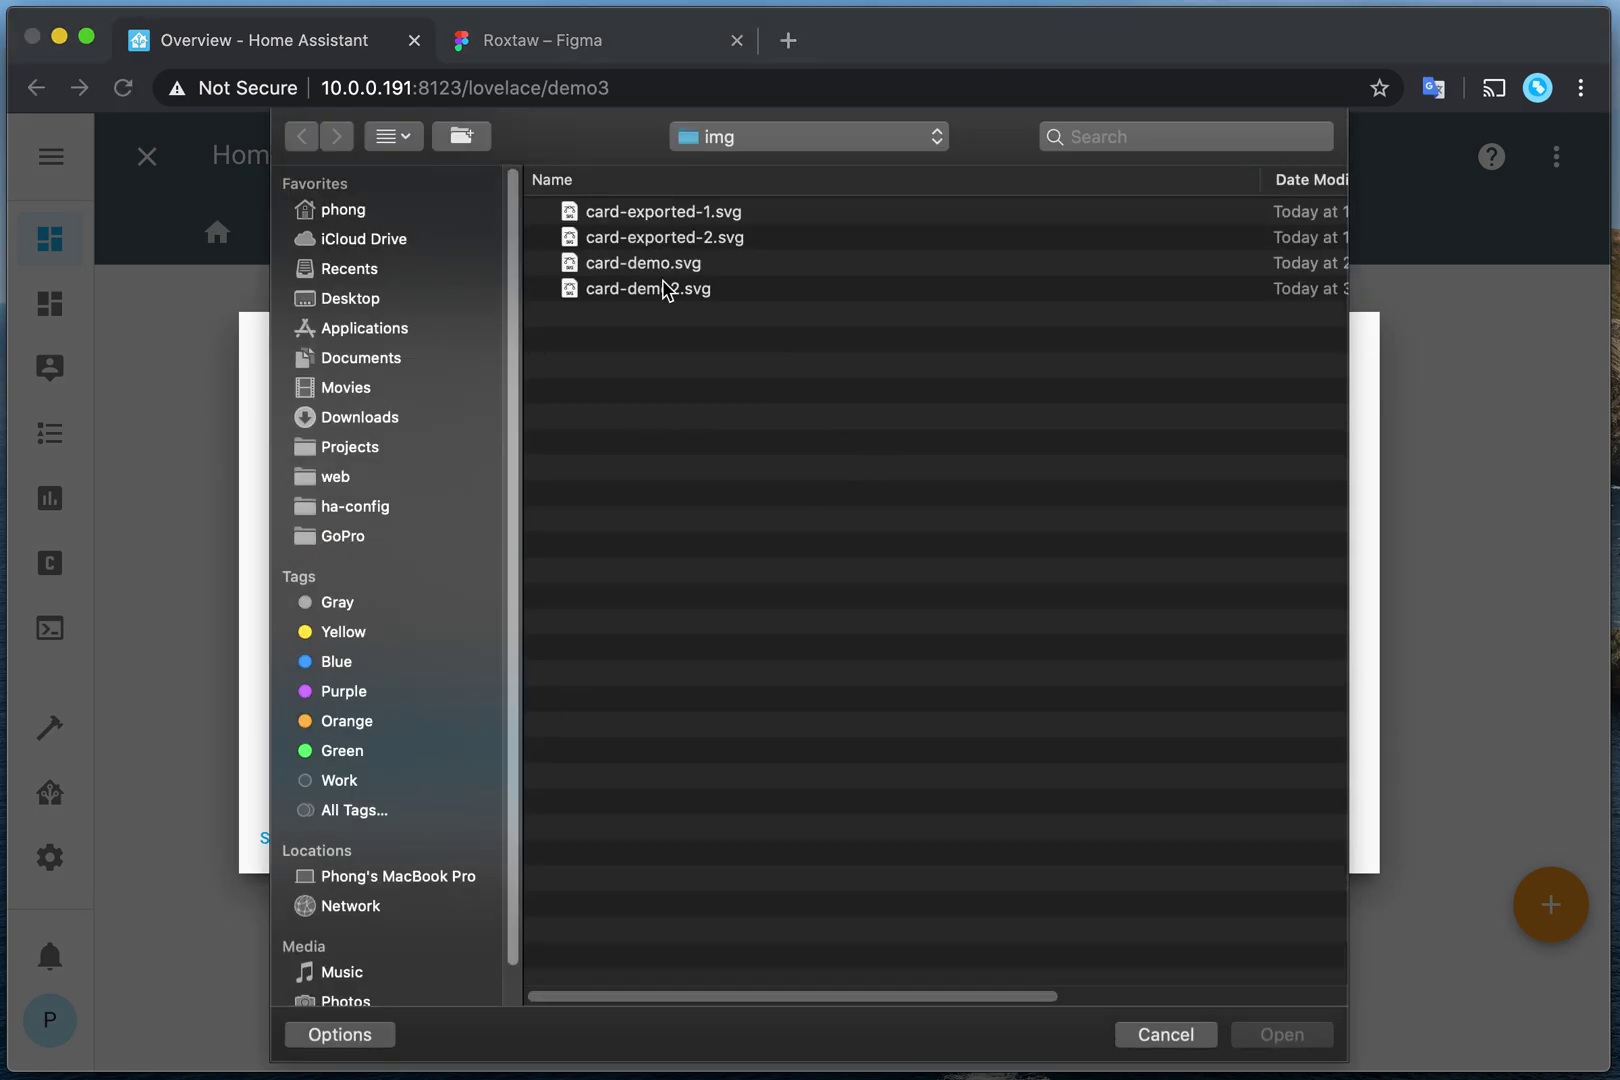
pyautogui.click(663, 296)
pyautogui.click(1287, 1035)
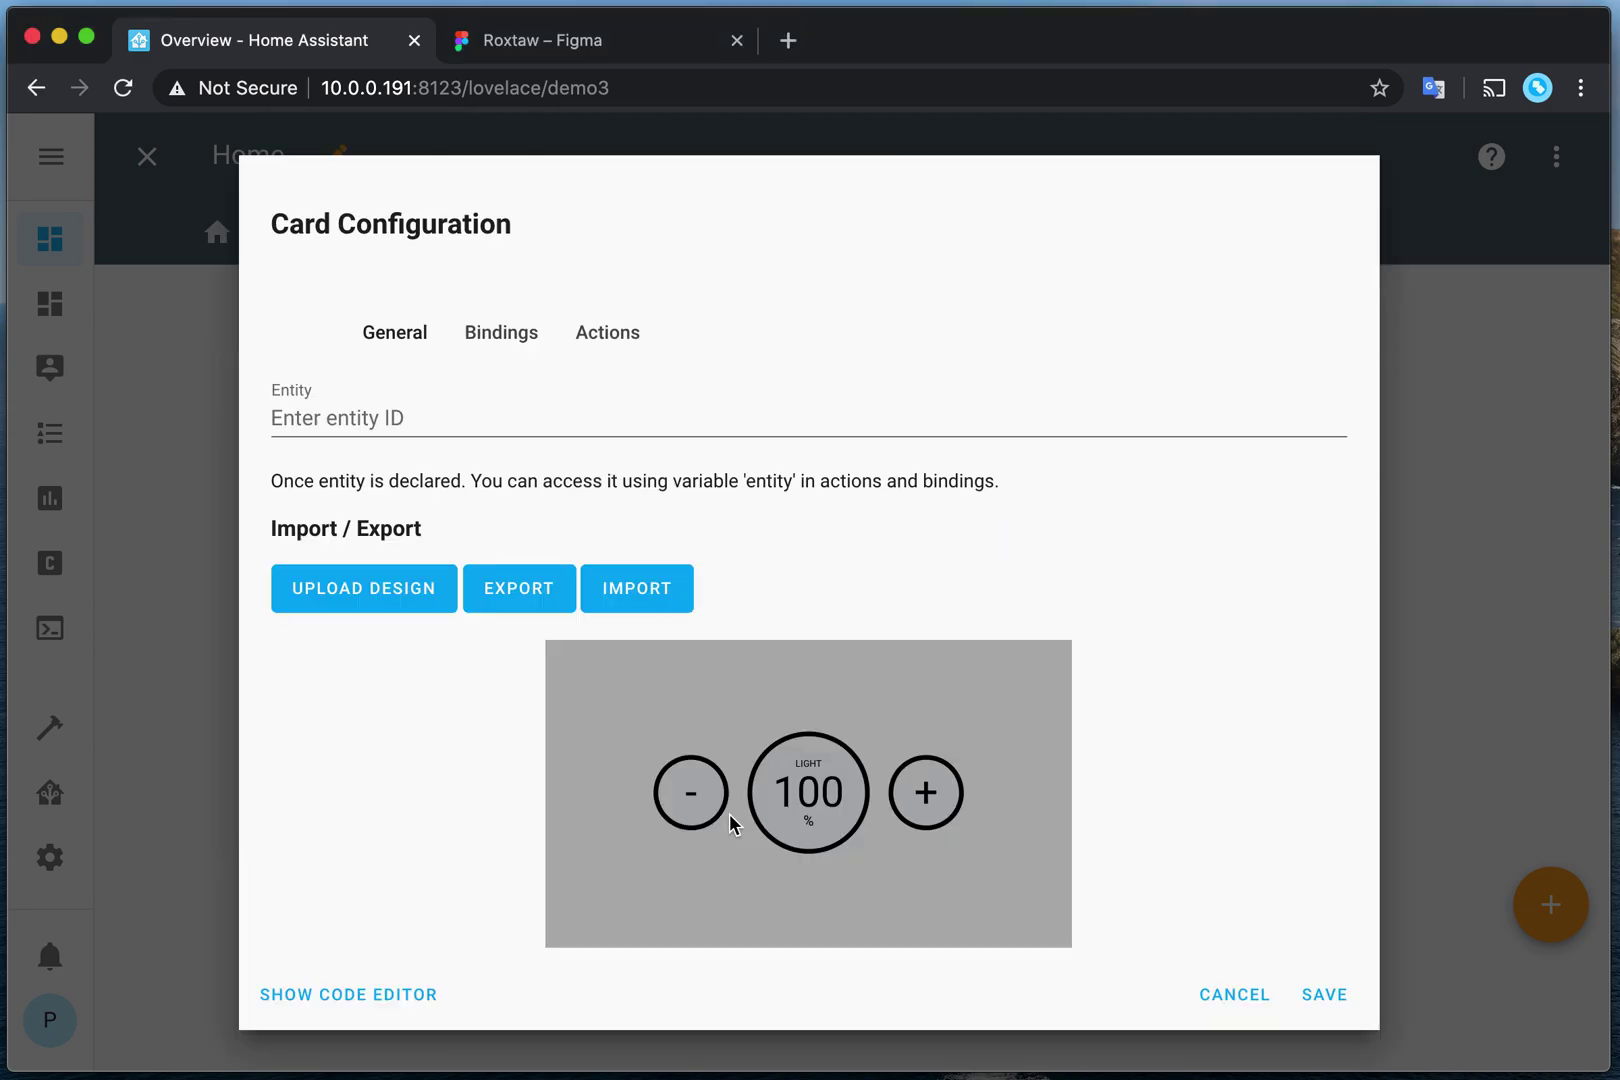
pyautogui.click(1322, 994)
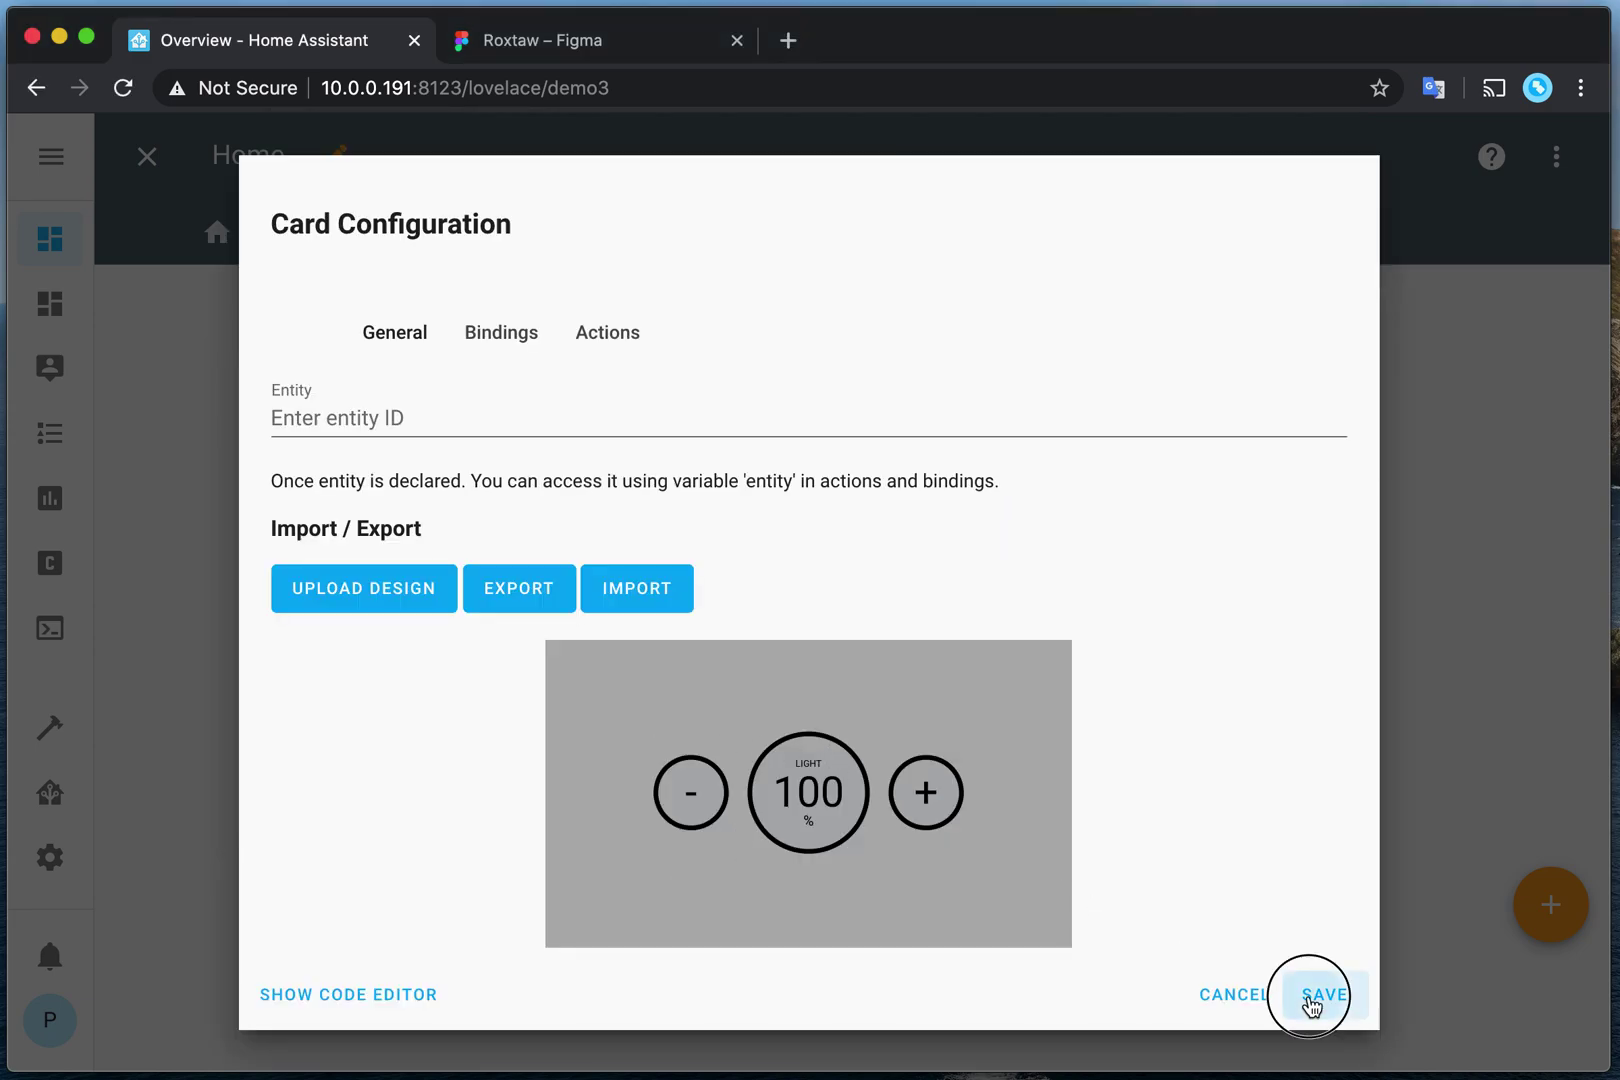
pyautogui.scroll(-3, 1100, 860)
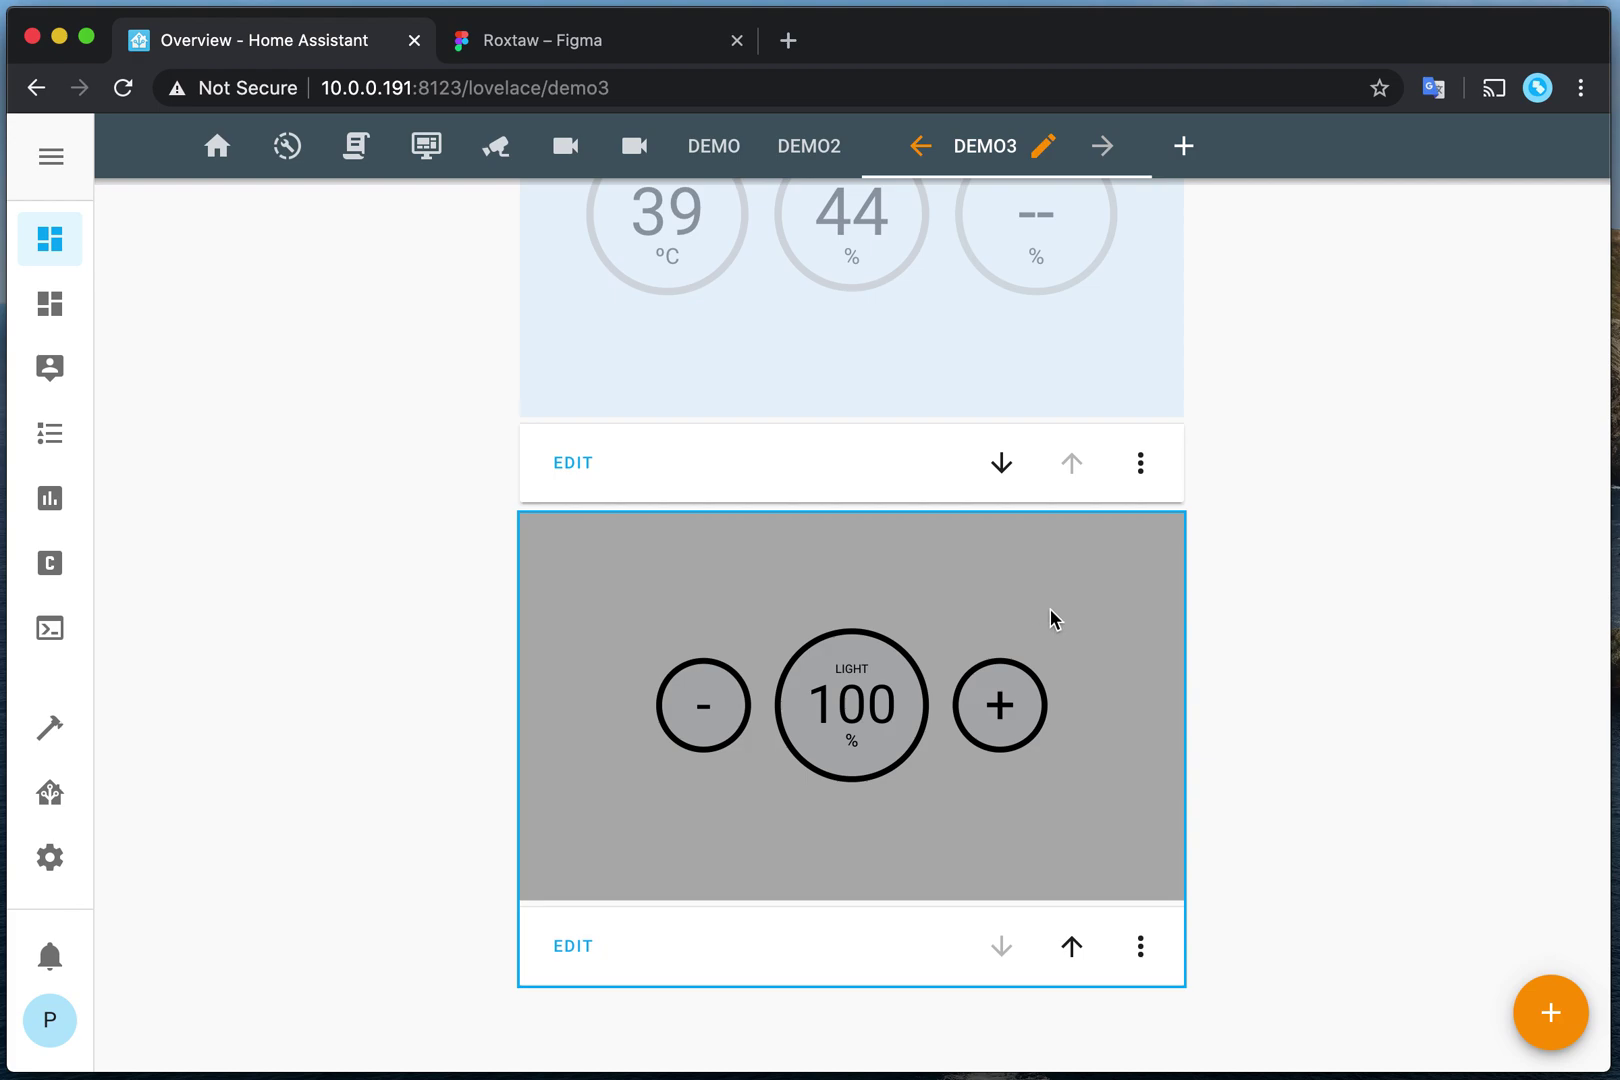
# Step: Open the Demo2 view outside edit mode and test the first light card's dimming and toggle controls
pyautogui.click(808, 146)
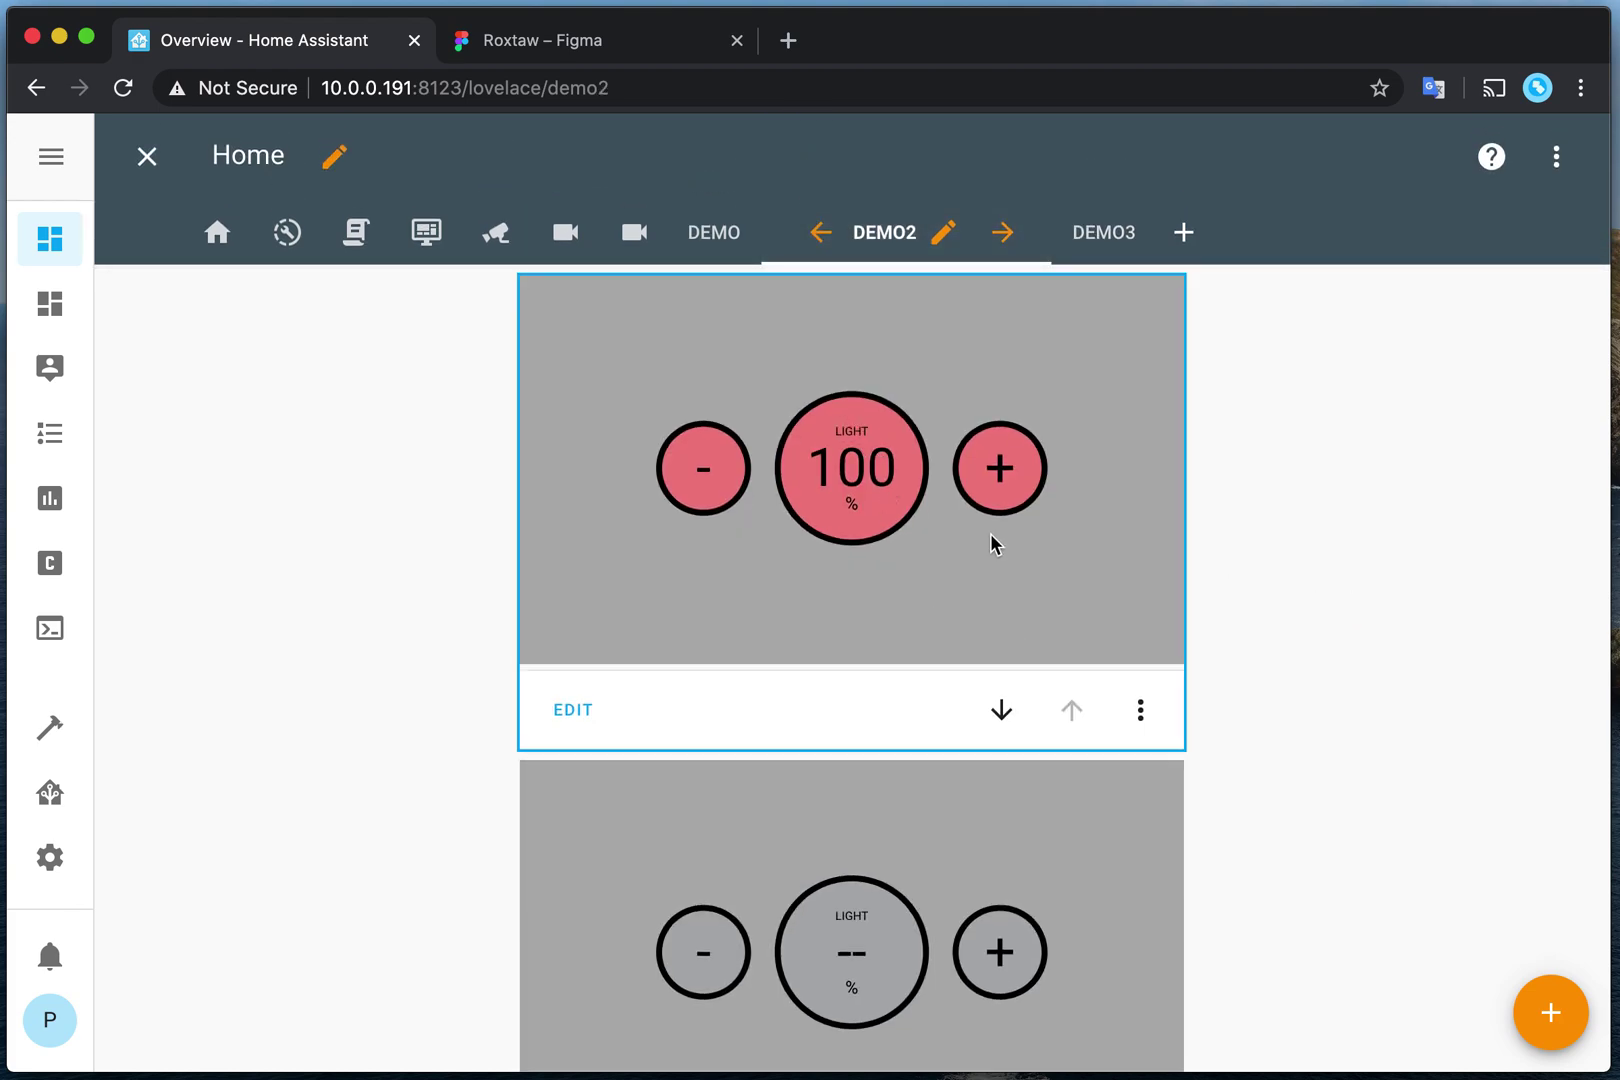
pyautogui.click(148, 152)
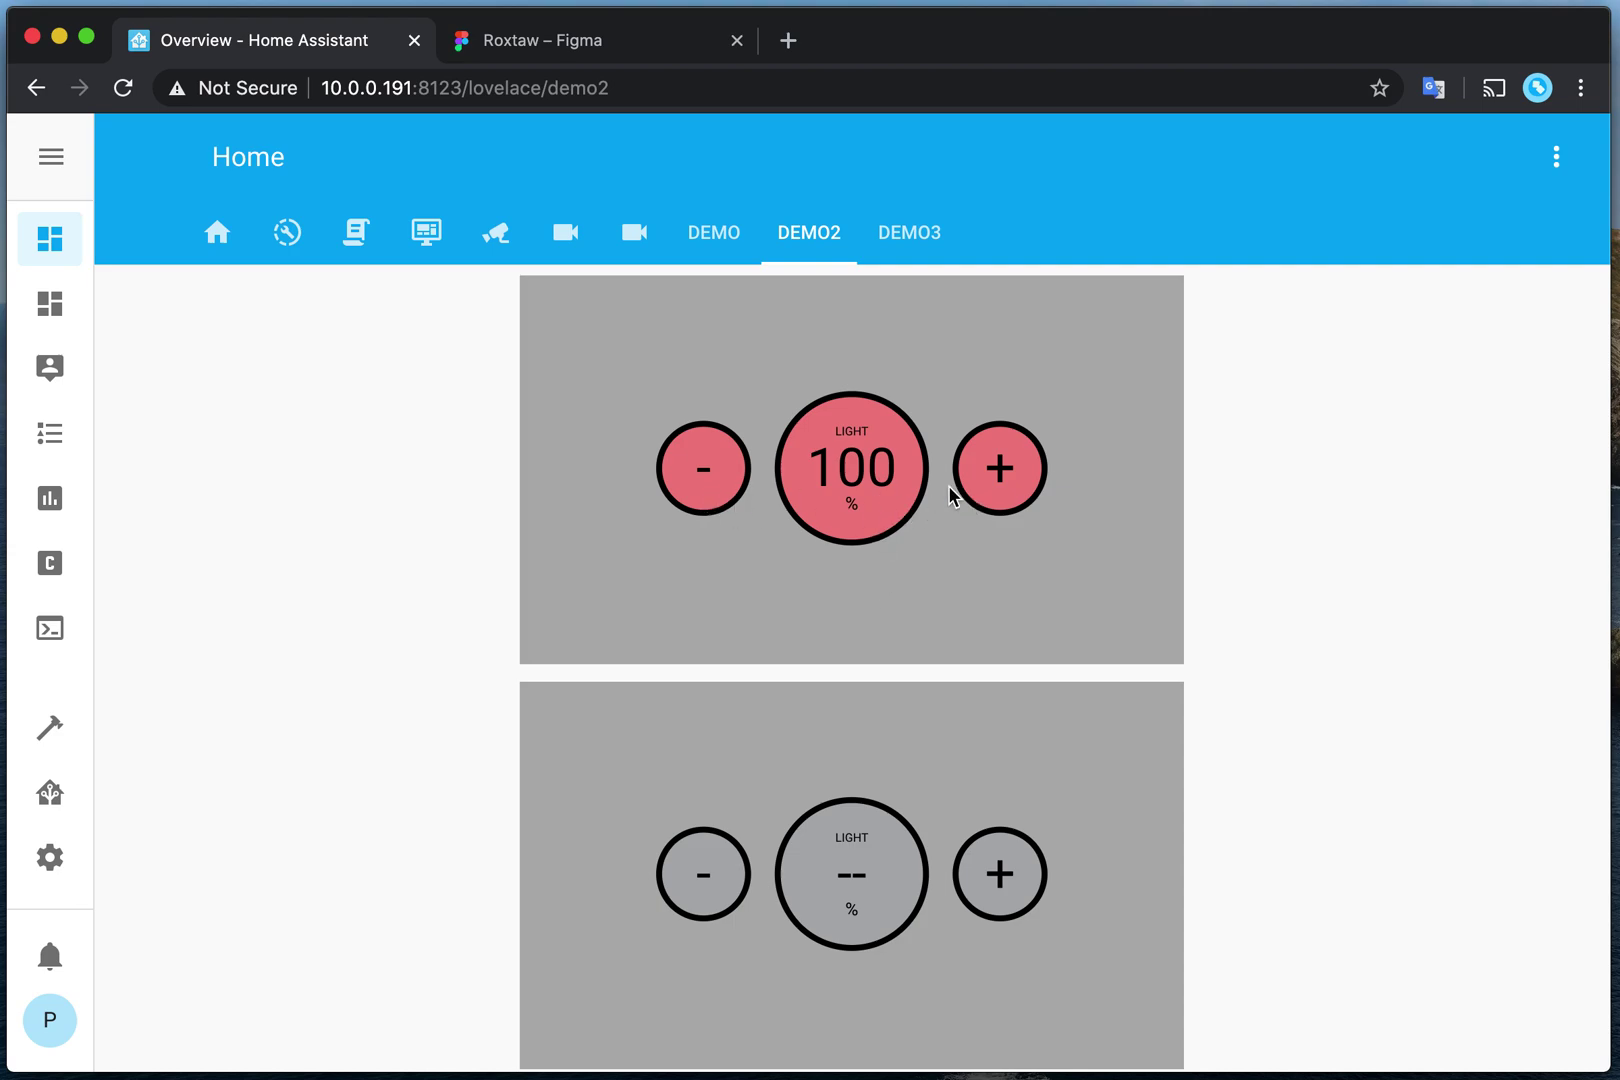
pyautogui.click(714, 486)
pyautogui.click(713, 478)
pyautogui.click(713, 478)
pyautogui.click(883, 476)
pyautogui.click(883, 476)
# Step: Configure the Demo2 UI and inspect the entity setting of the first light card, closing it without saving
pyautogui.click(1556, 157)
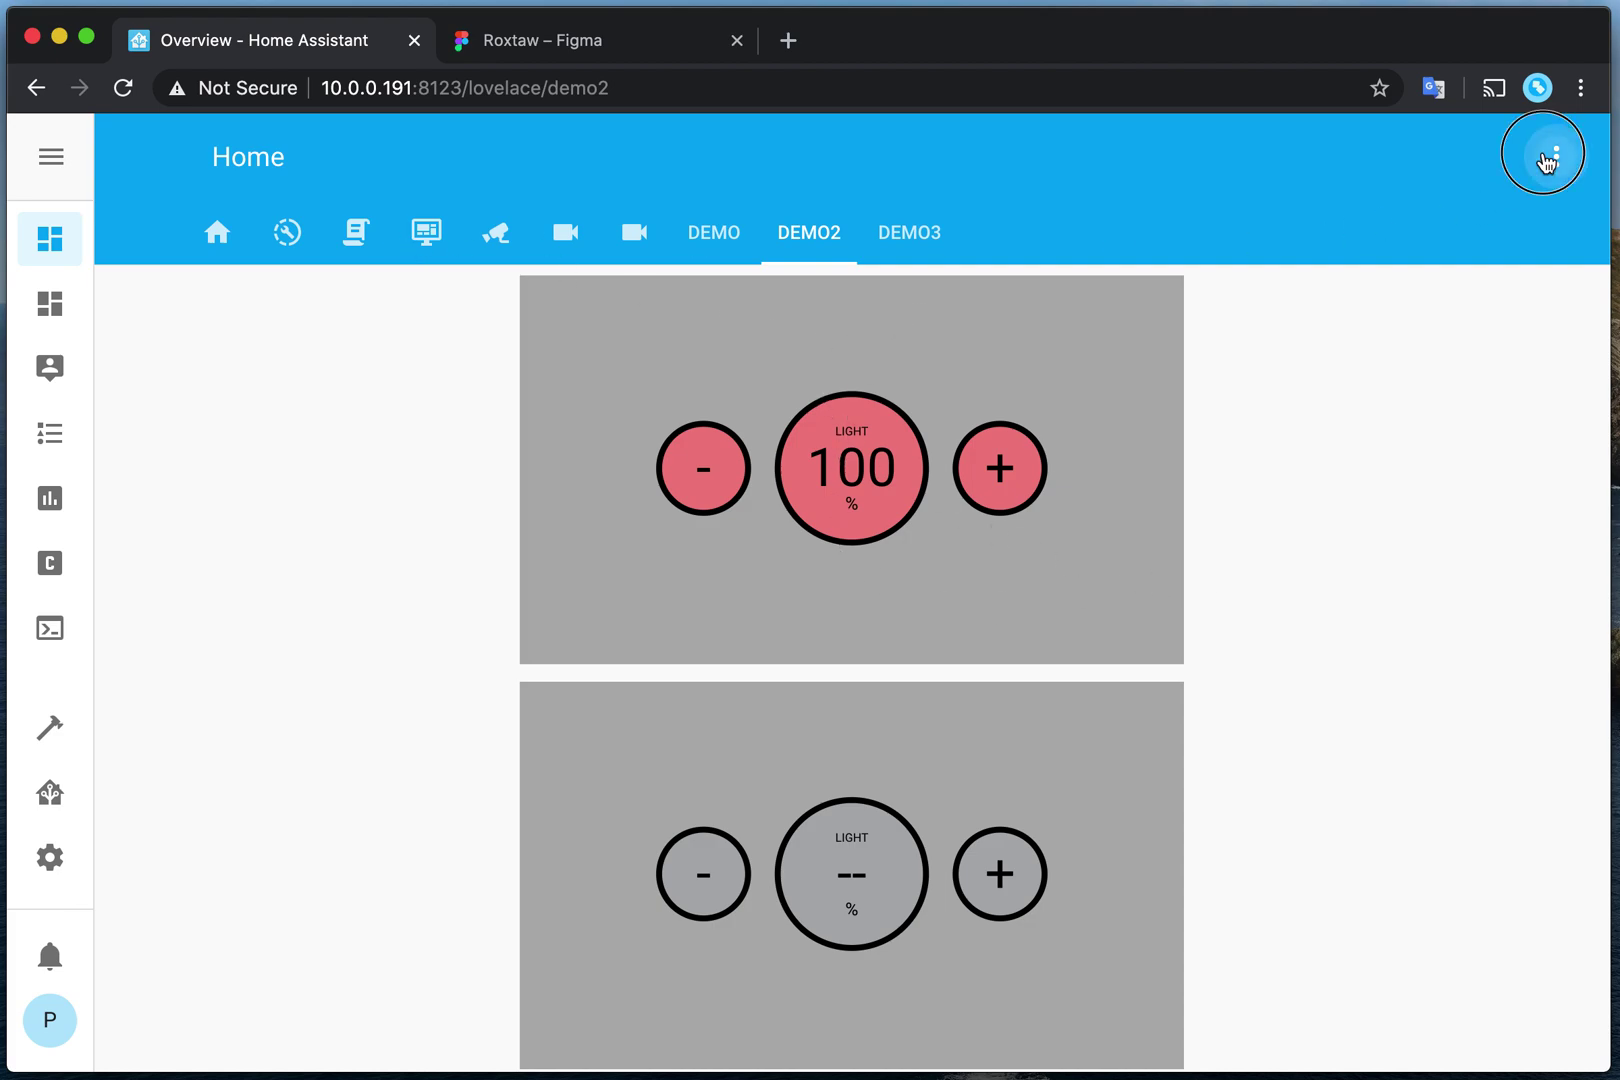
pyautogui.click(1512, 182)
pyautogui.click(580, 712)
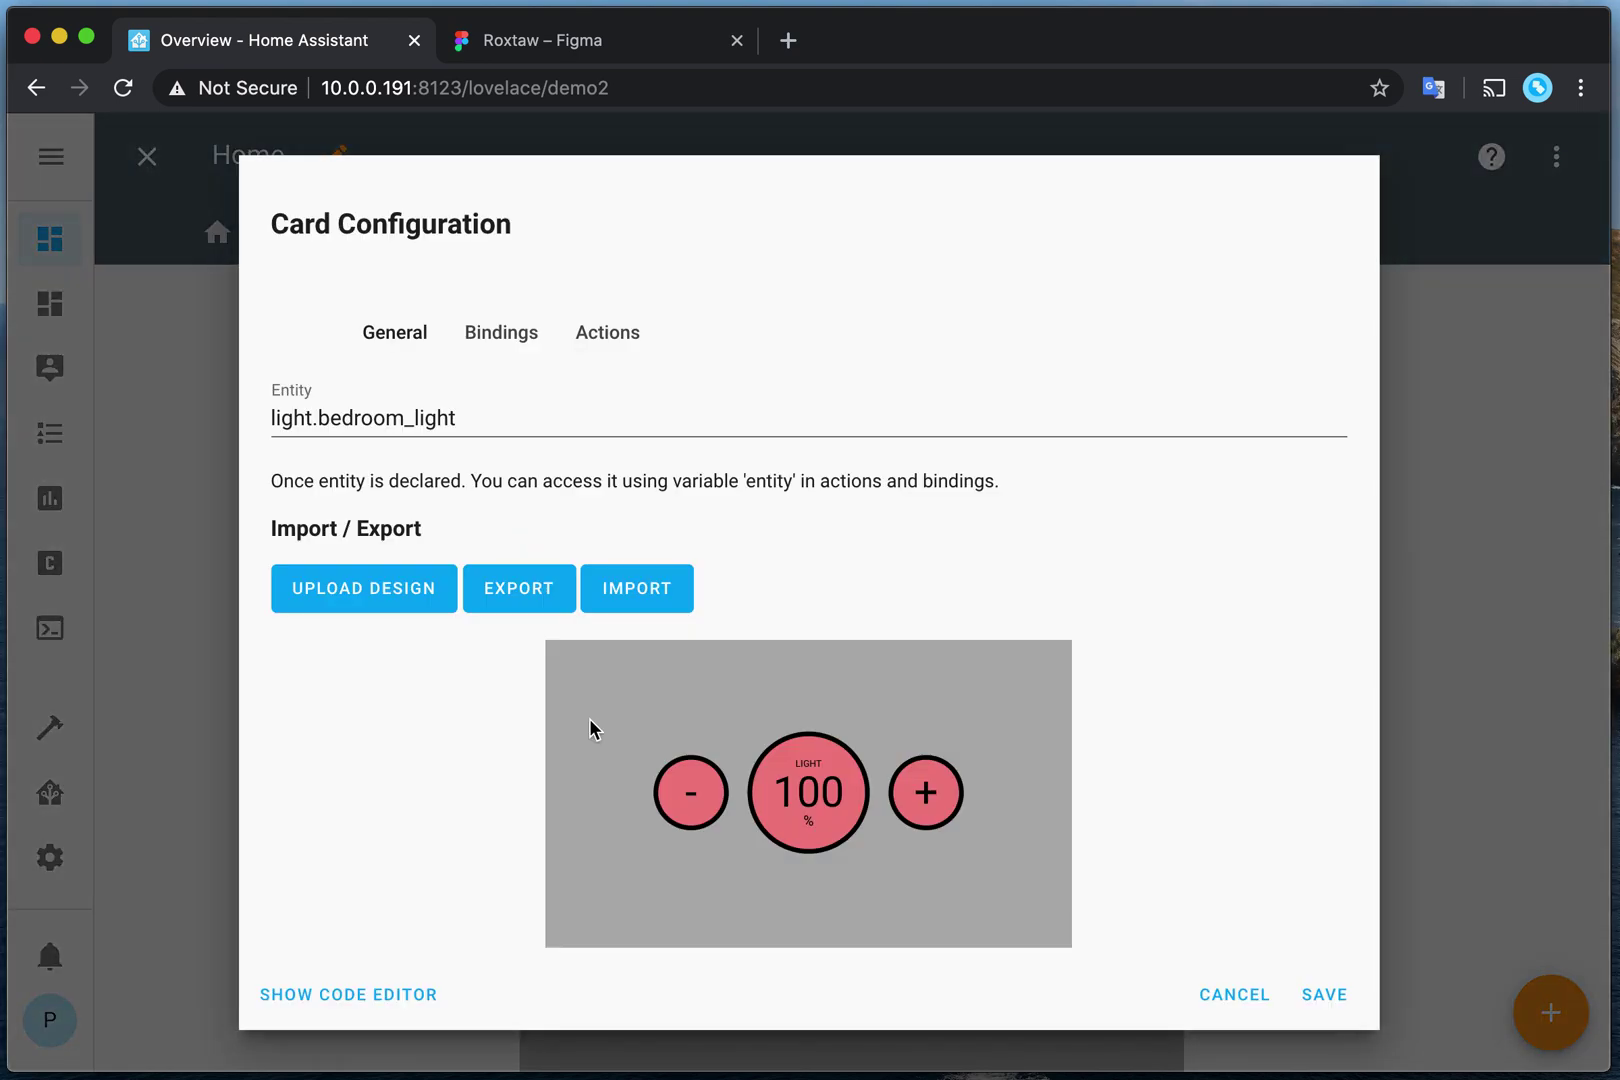
pyautogui.click(539, 414)
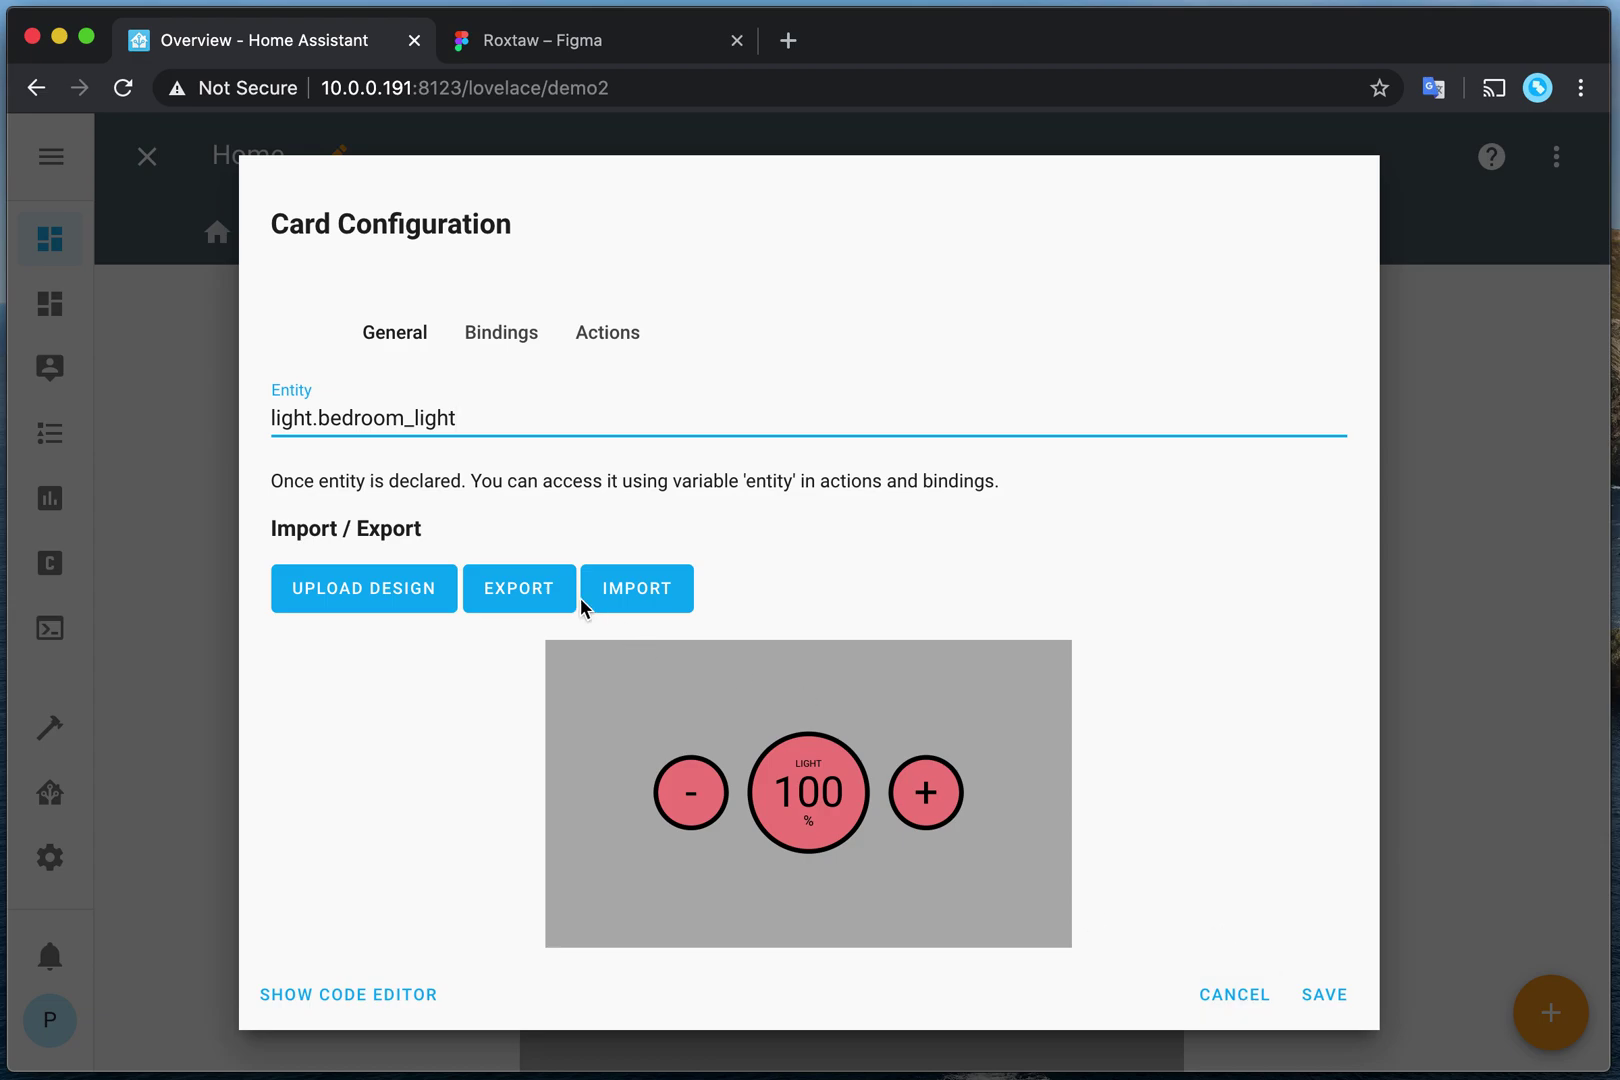
pyautogui.click(1274, 996)
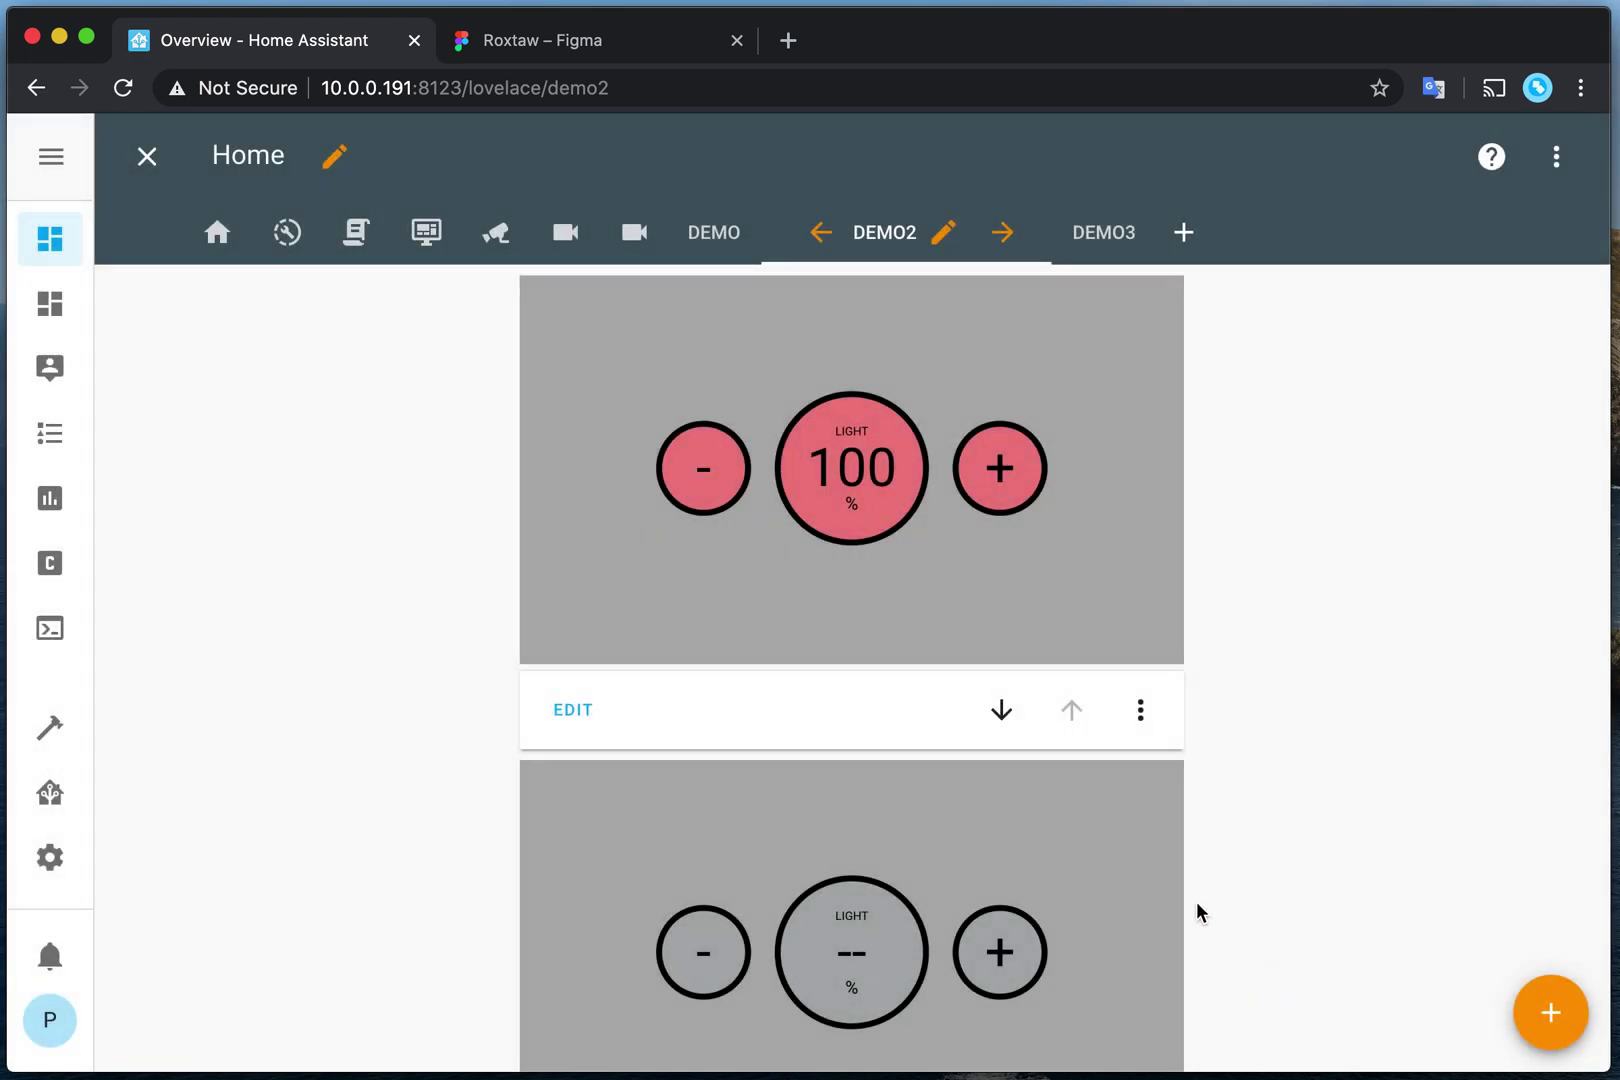
# Step: Inspect the second light card's entity setting without saving, and toggle the light from the first card
pyautogui.scroll(-9, 1060, 861)
pyautogui.scroll(6, 828, 687)
pyautogui.click(566, 851)
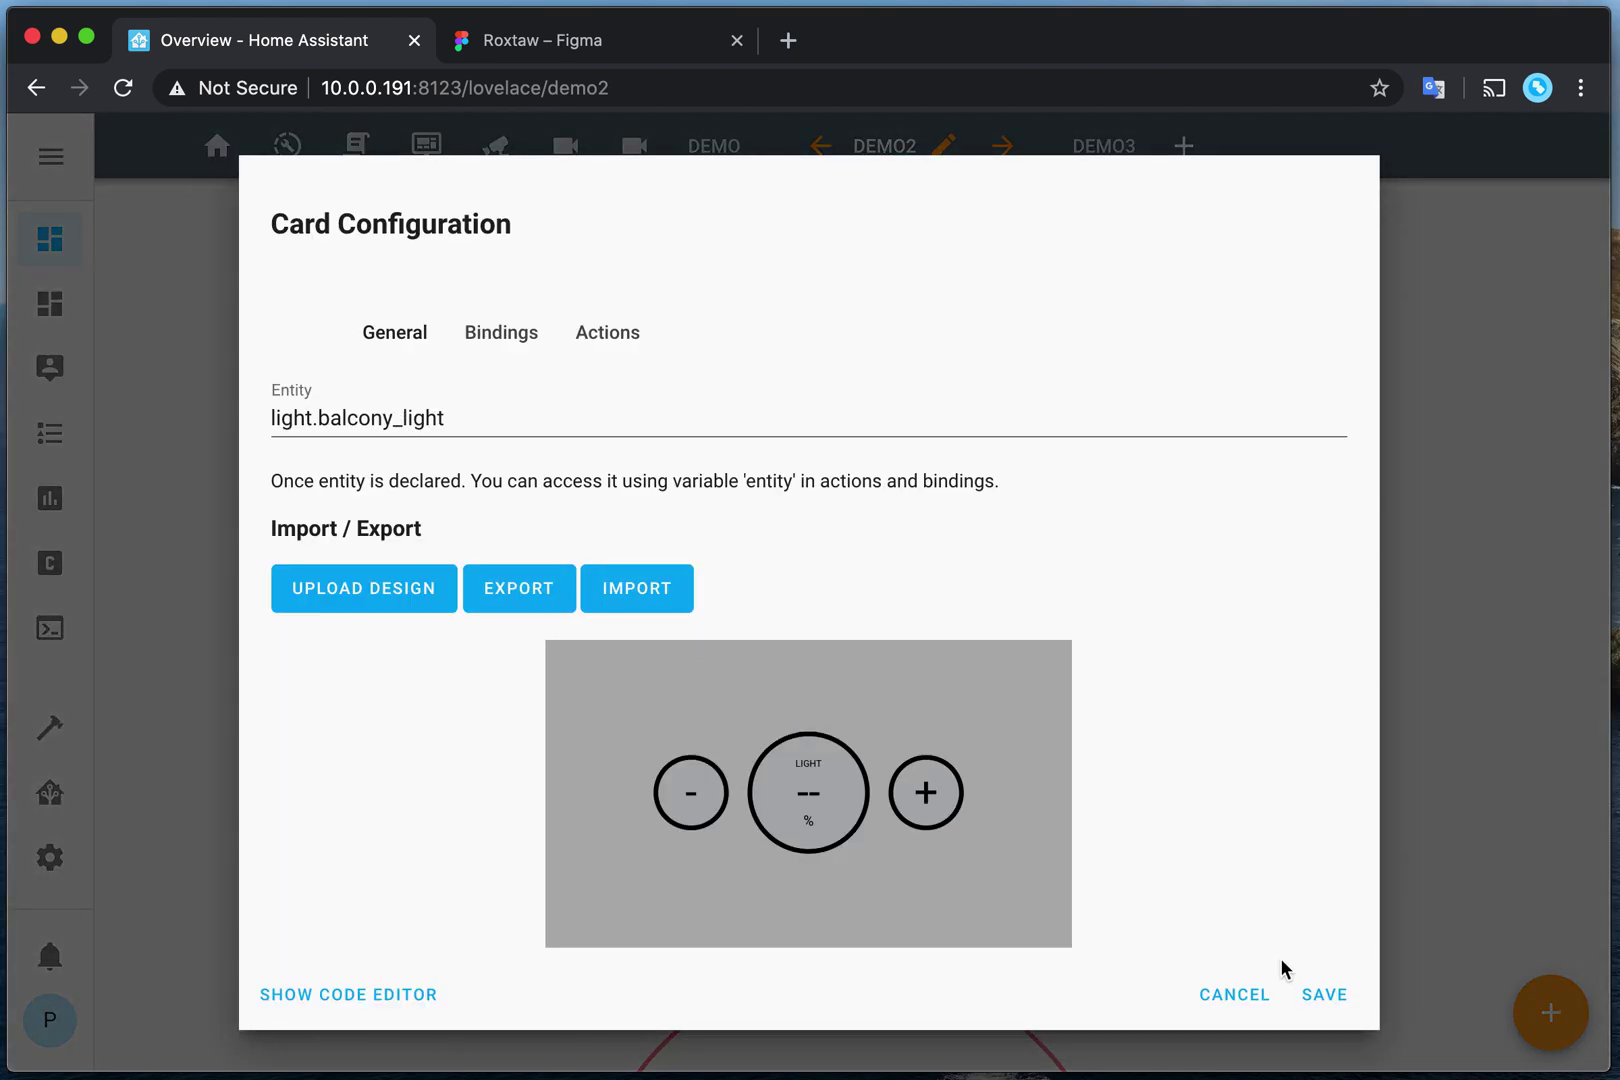
pyautogui.click(1268, 992)
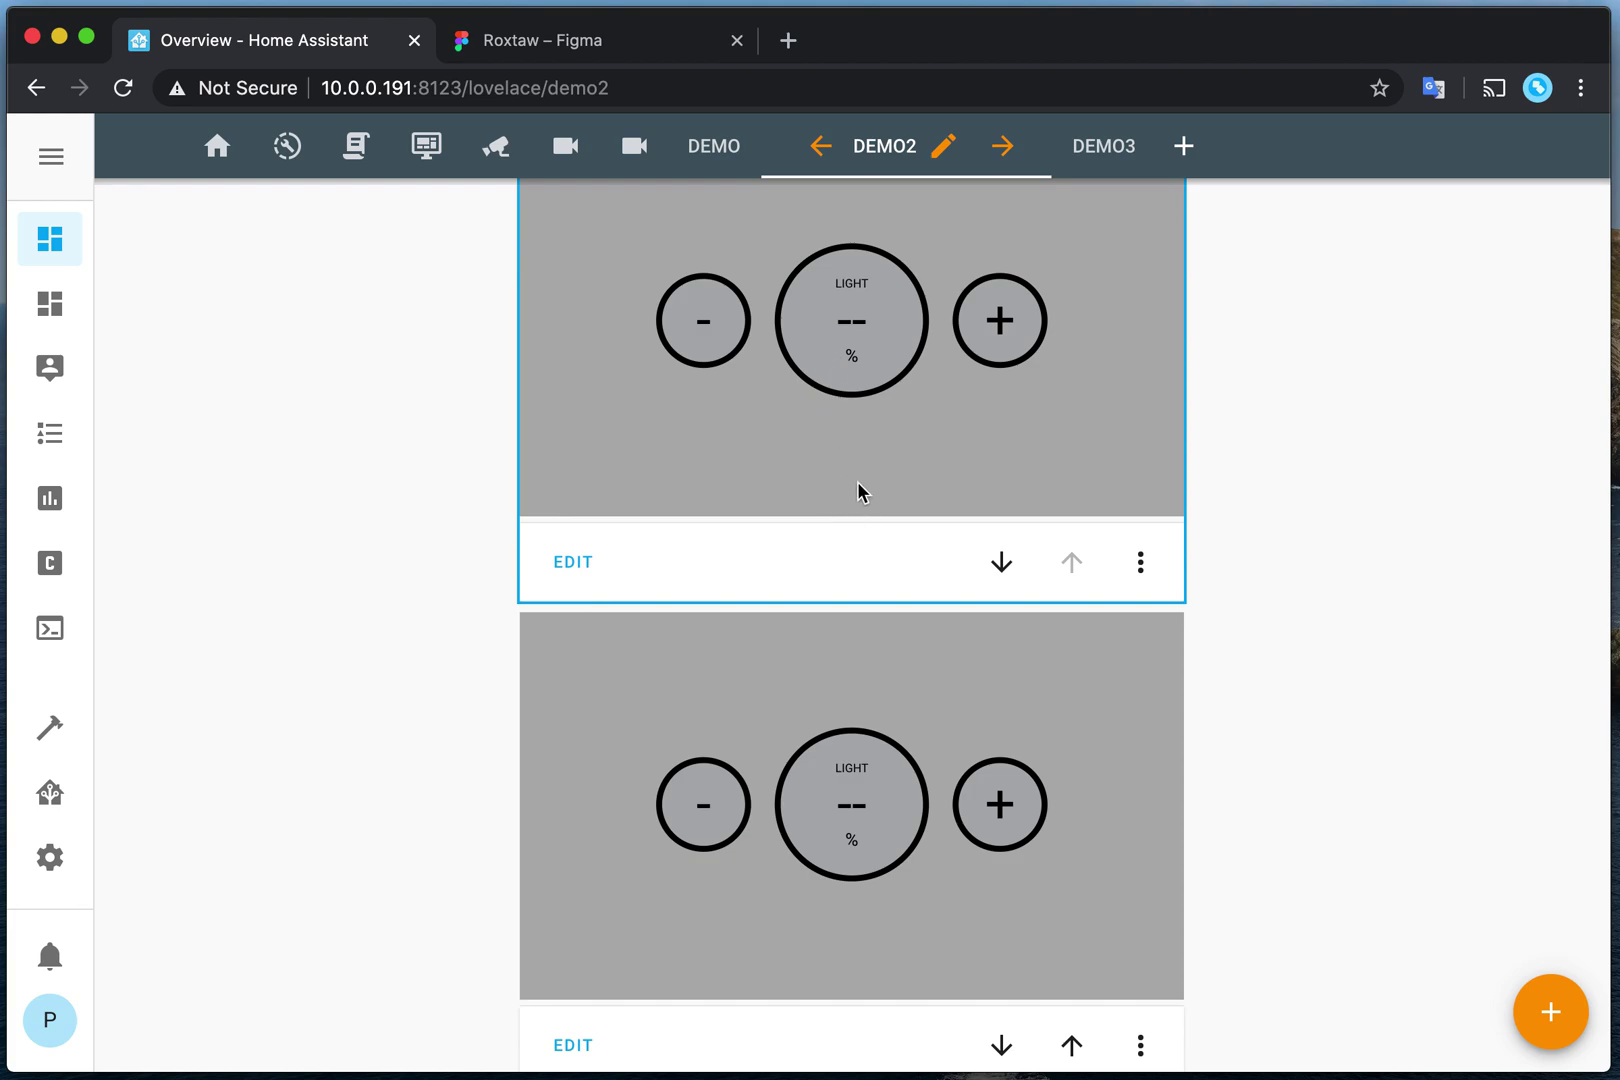
pyautogui.click(880, 353)
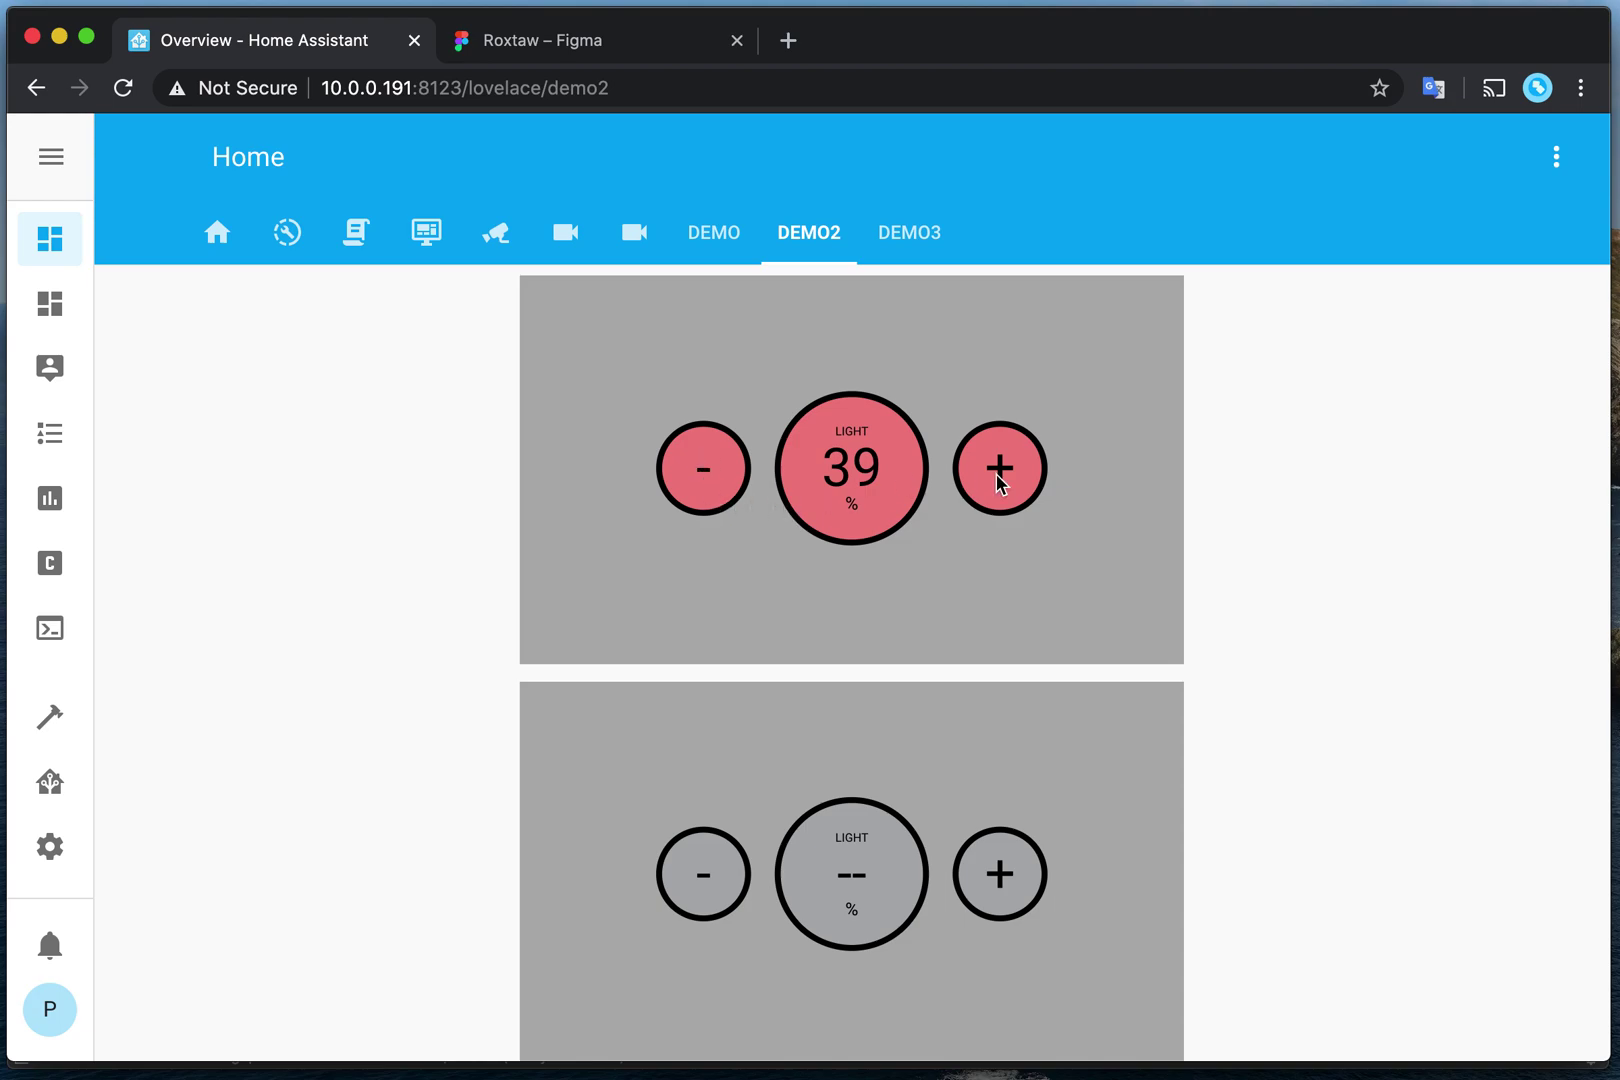
# Step: Examine the first light card's configuration in the code editor, especially the entity.state binding and its #main selector, and close it without saving
pyautogui.click(1557, 170)
pyautogui.click(1556, 172)
pyautogui.click(578, 705)
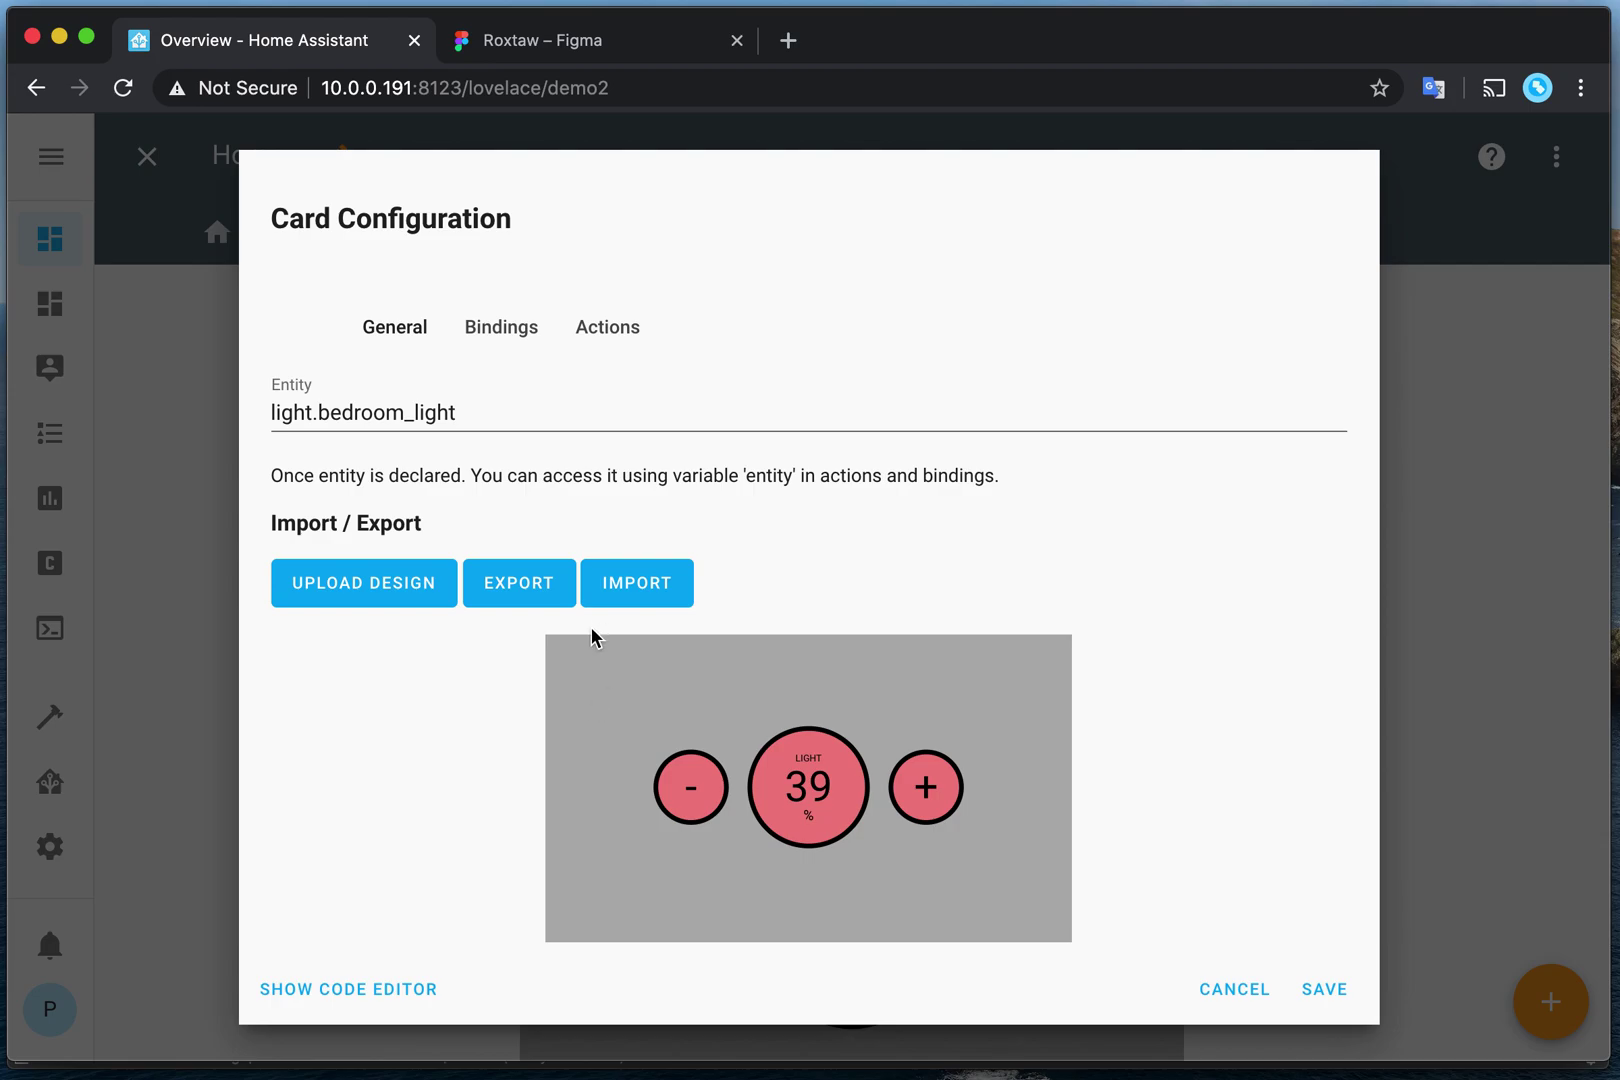
pyautogui.click(401, 987)
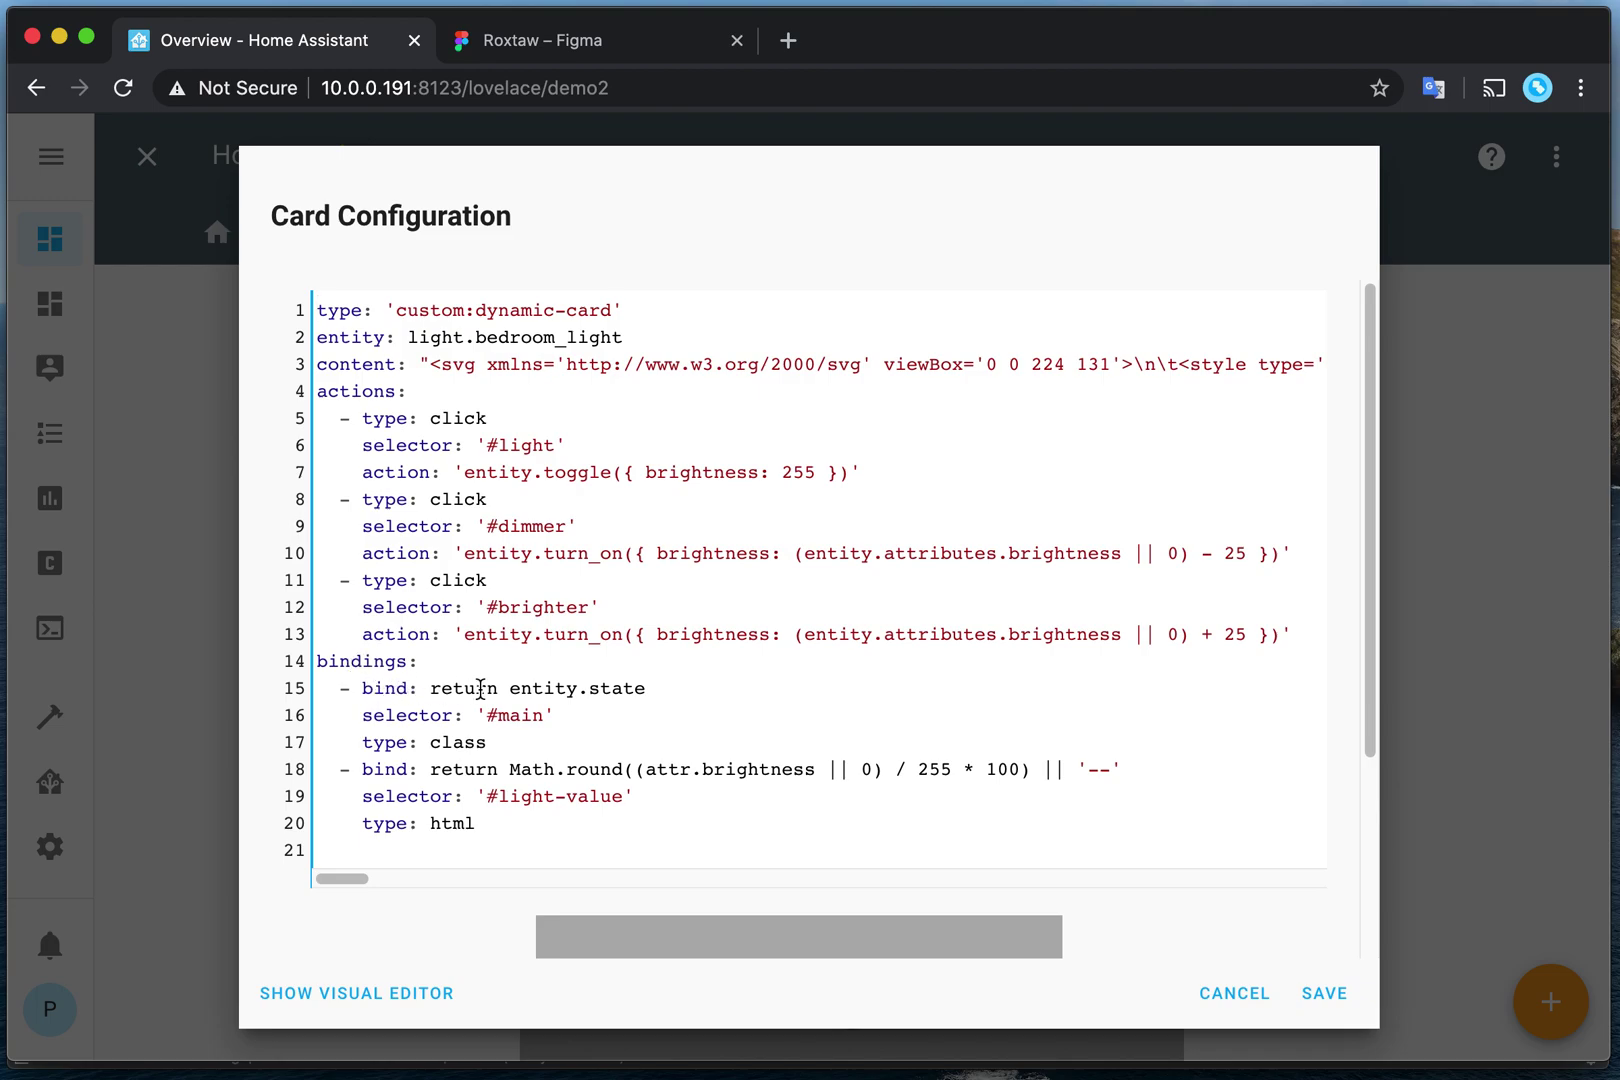
pyautogui.doubleClick(521, 687)
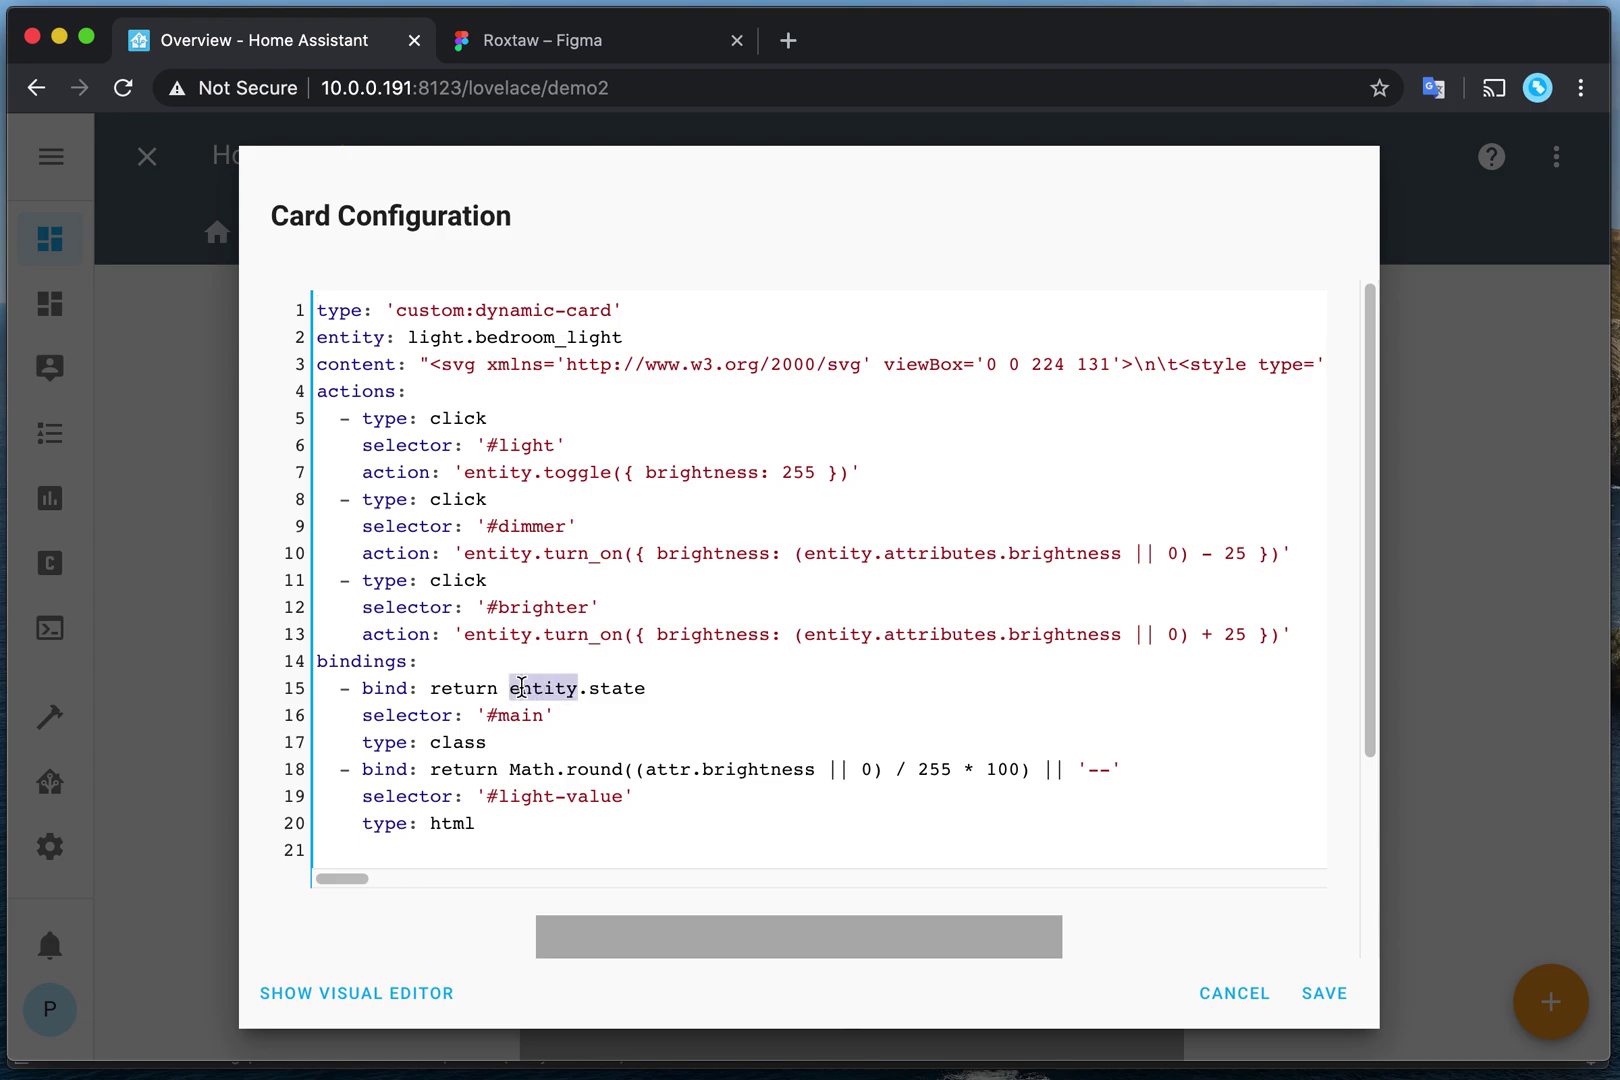
pyautogui.moveTo(432, 687); pyautogui.dragTo(629, 688)
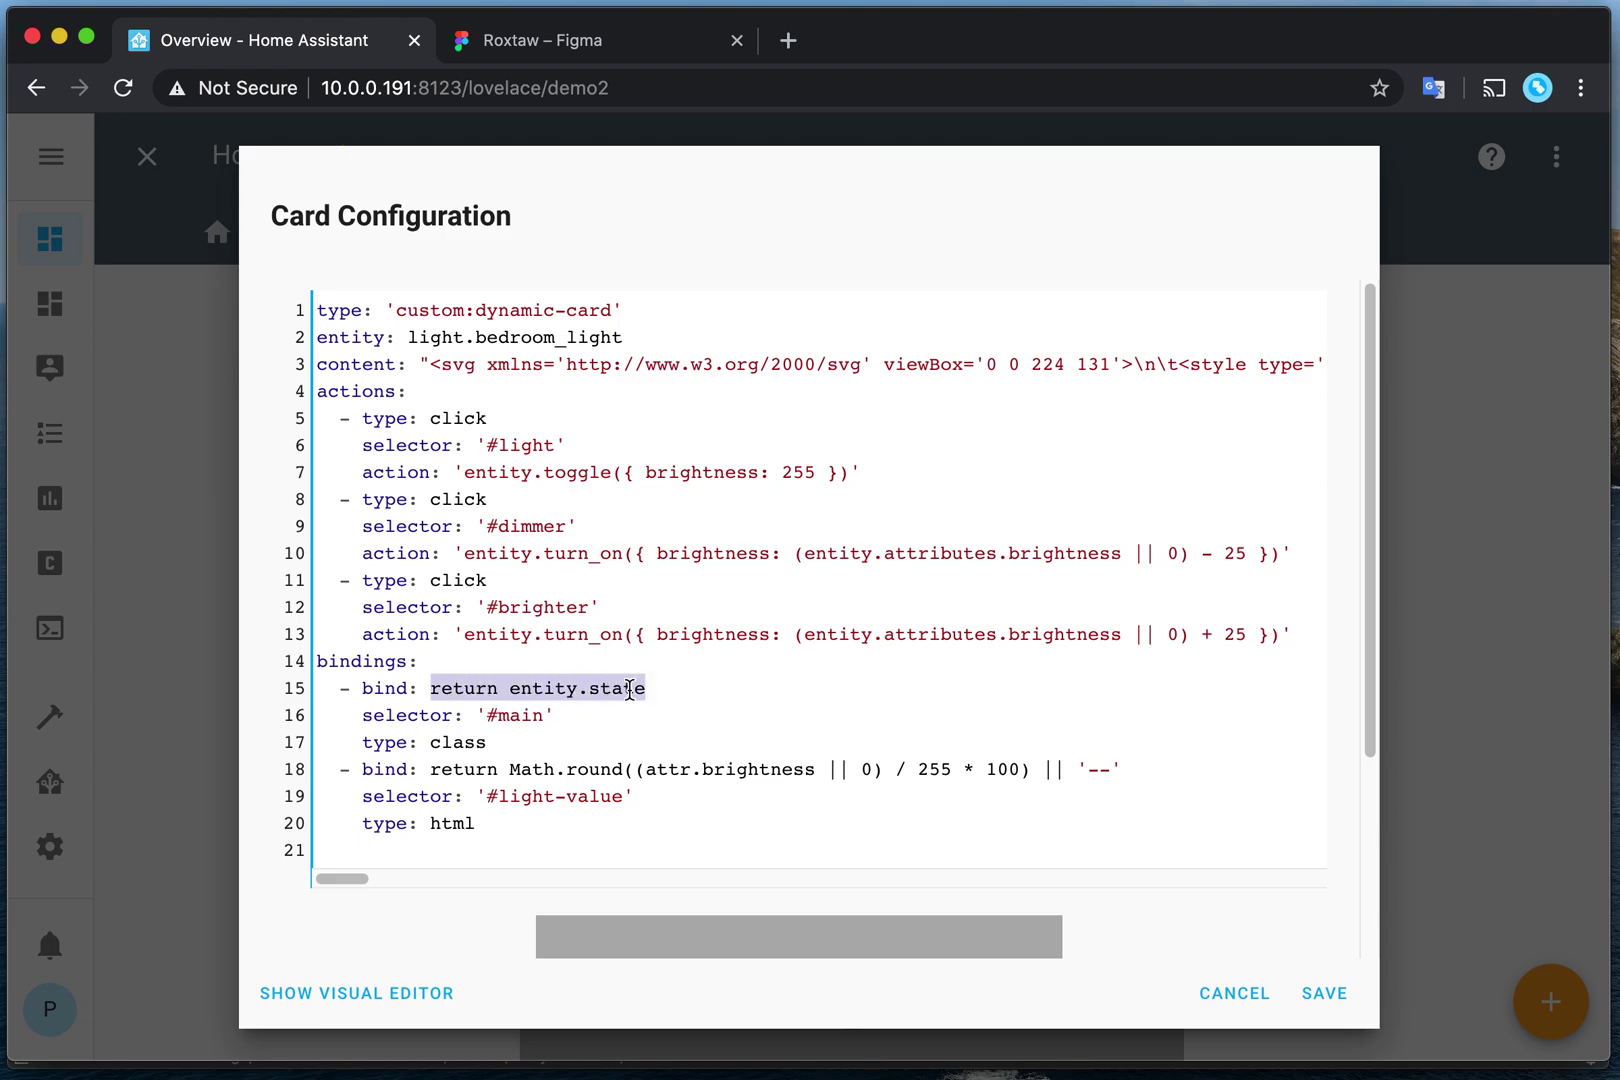
pyautogui.moveTo(399, 712); pyautogui.dragTo(550, 714)
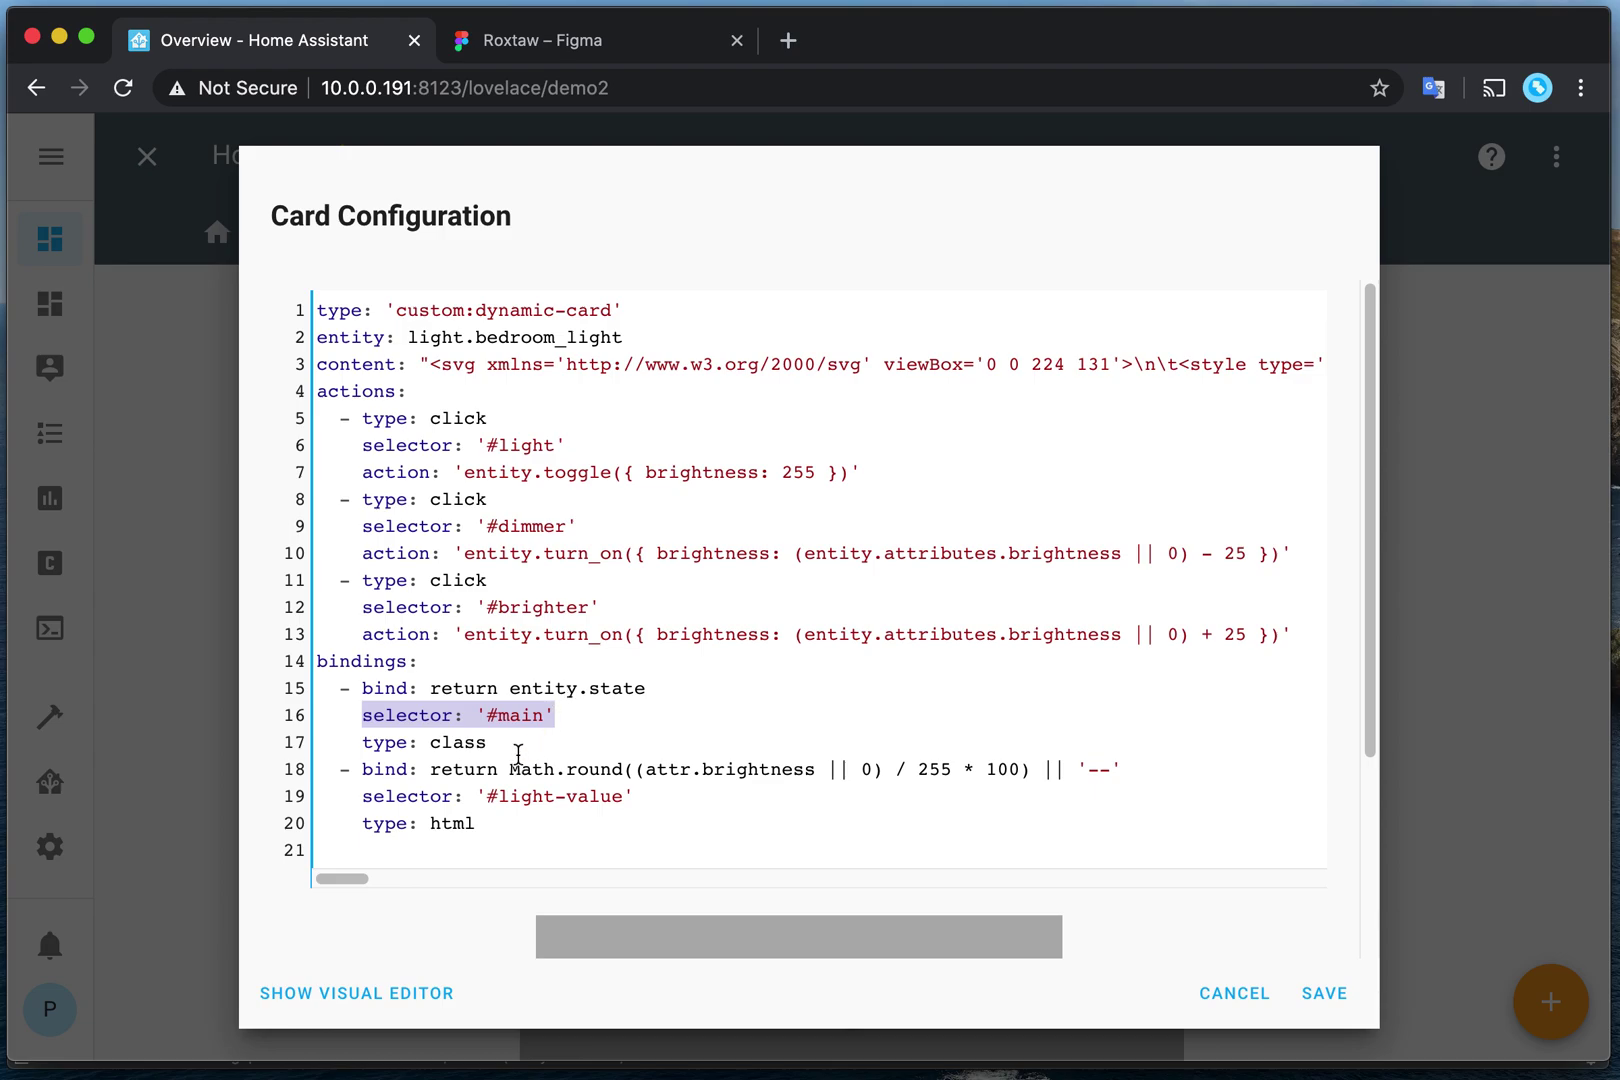
pyautogui.click(1227, 994)
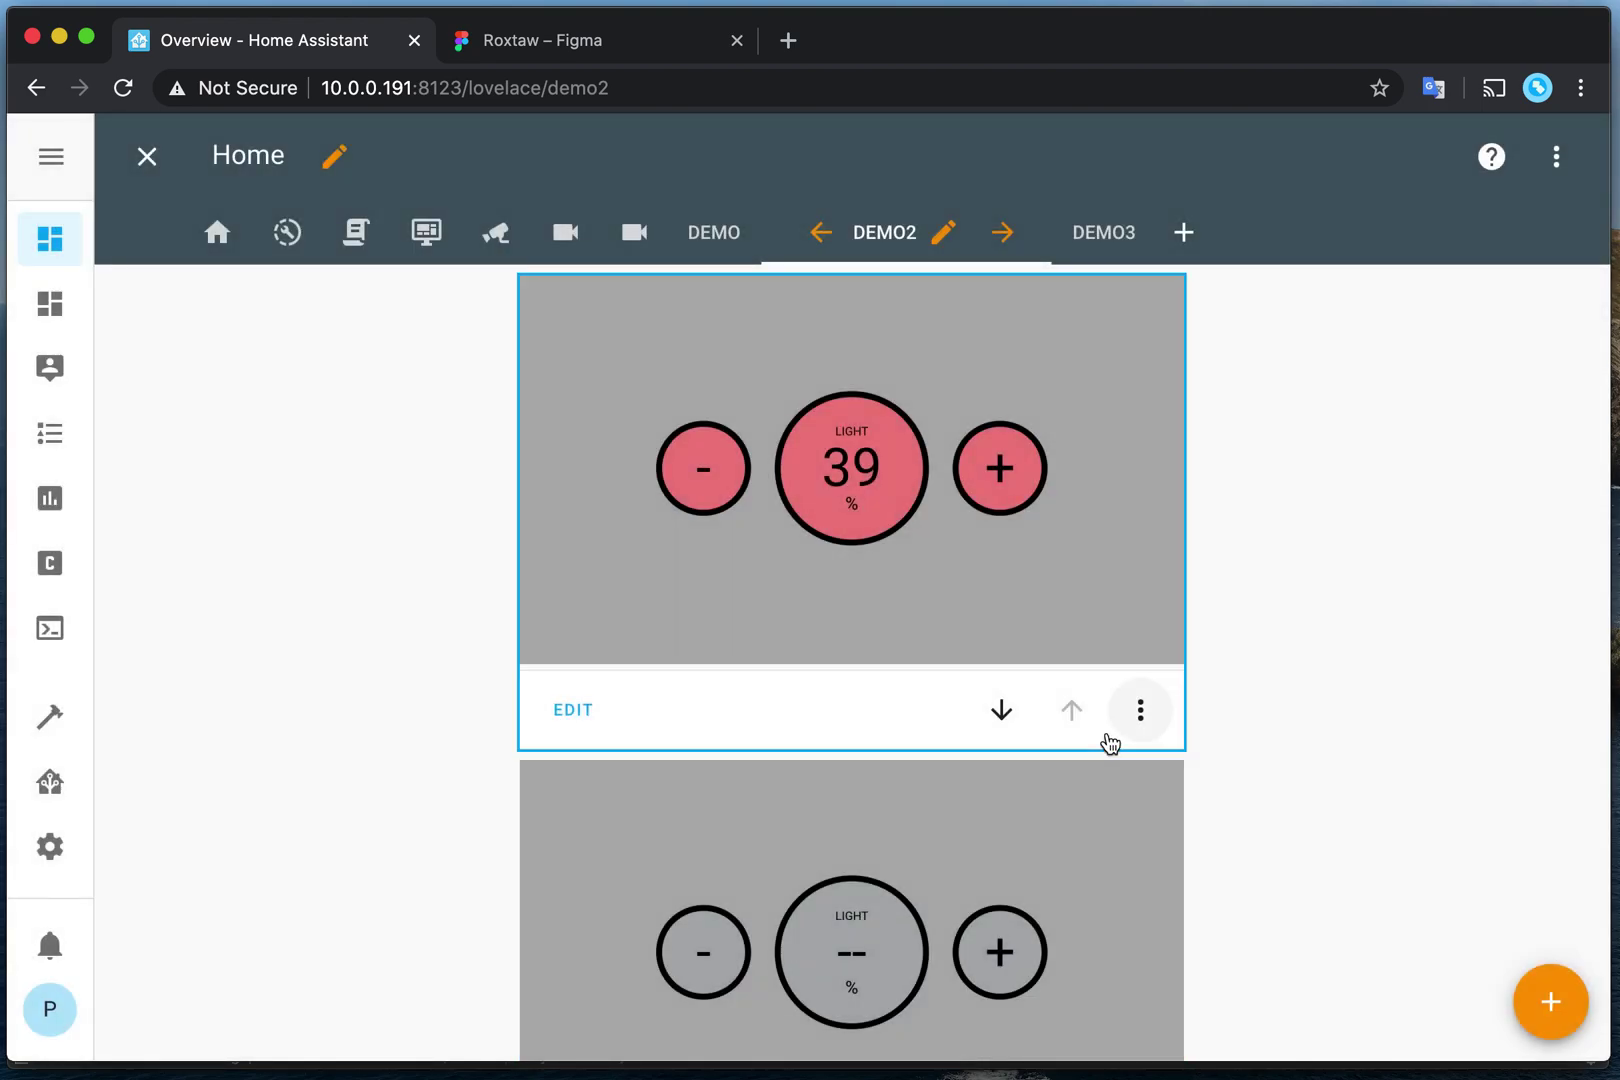
# Step: Switch to WebStorm and examine the main group with its dimmer, light and brighter elements in card-demo2.svg
pyautogui.press('super+Tab')
pyautogui.press('super+Tab')
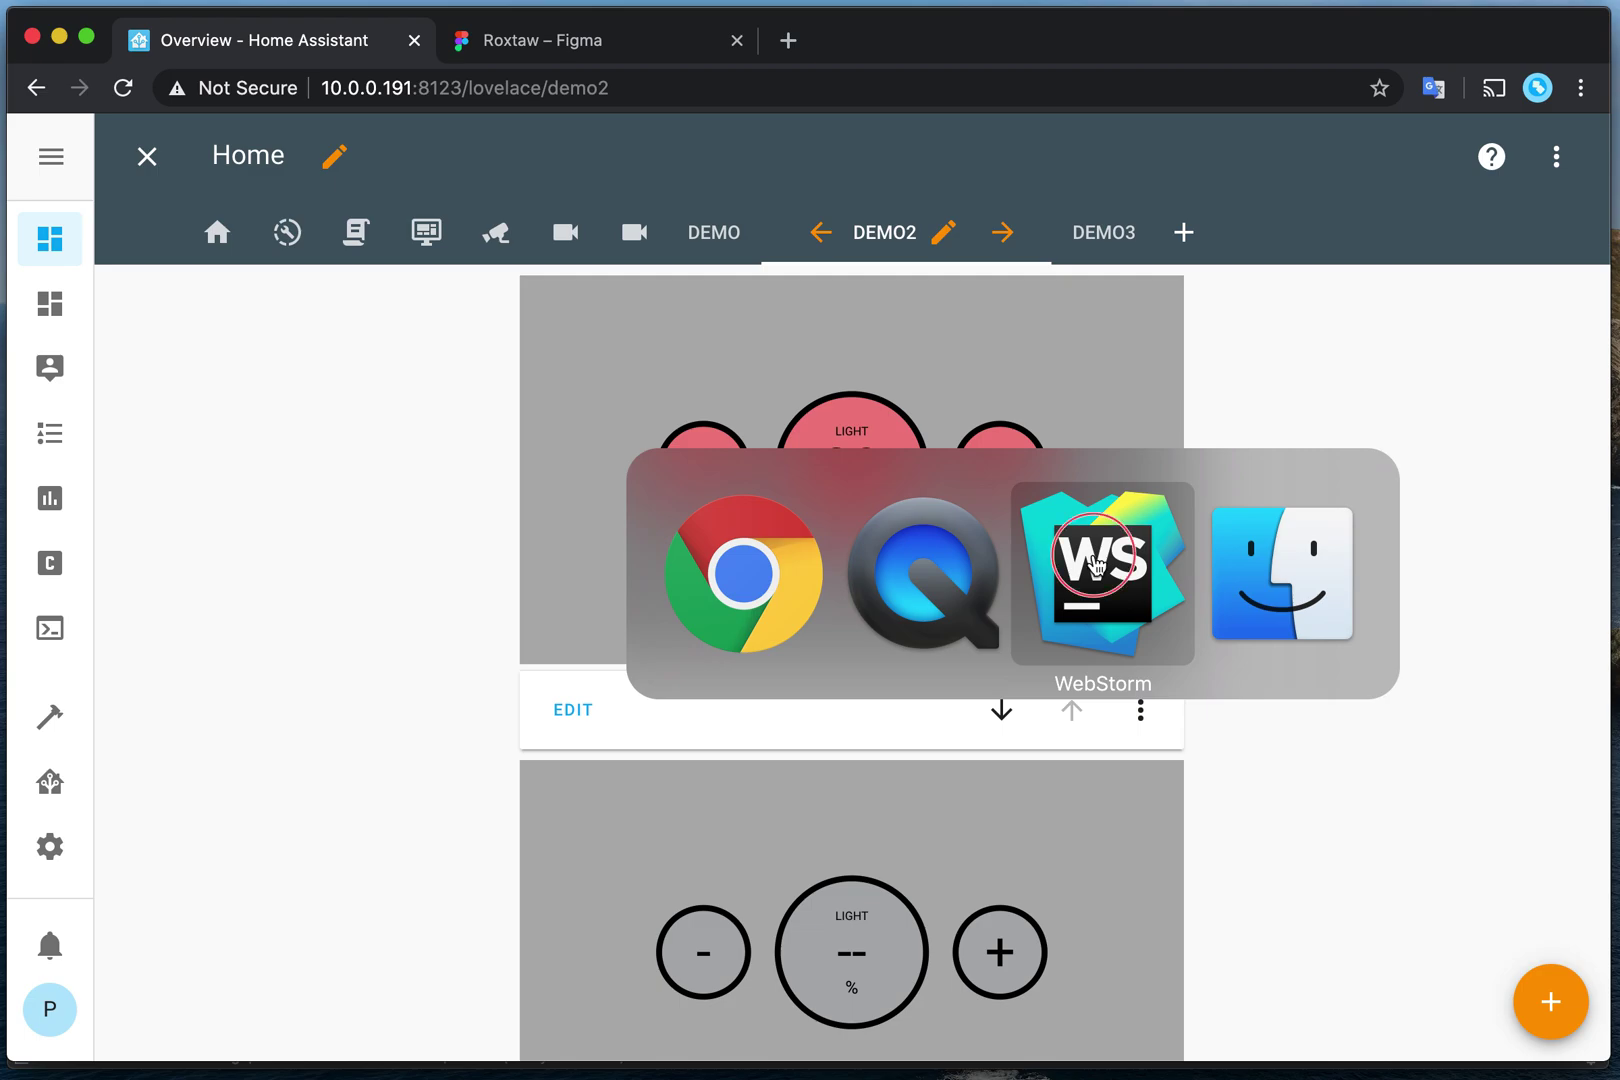
pyautogui.scroll(-10, 600, 630)
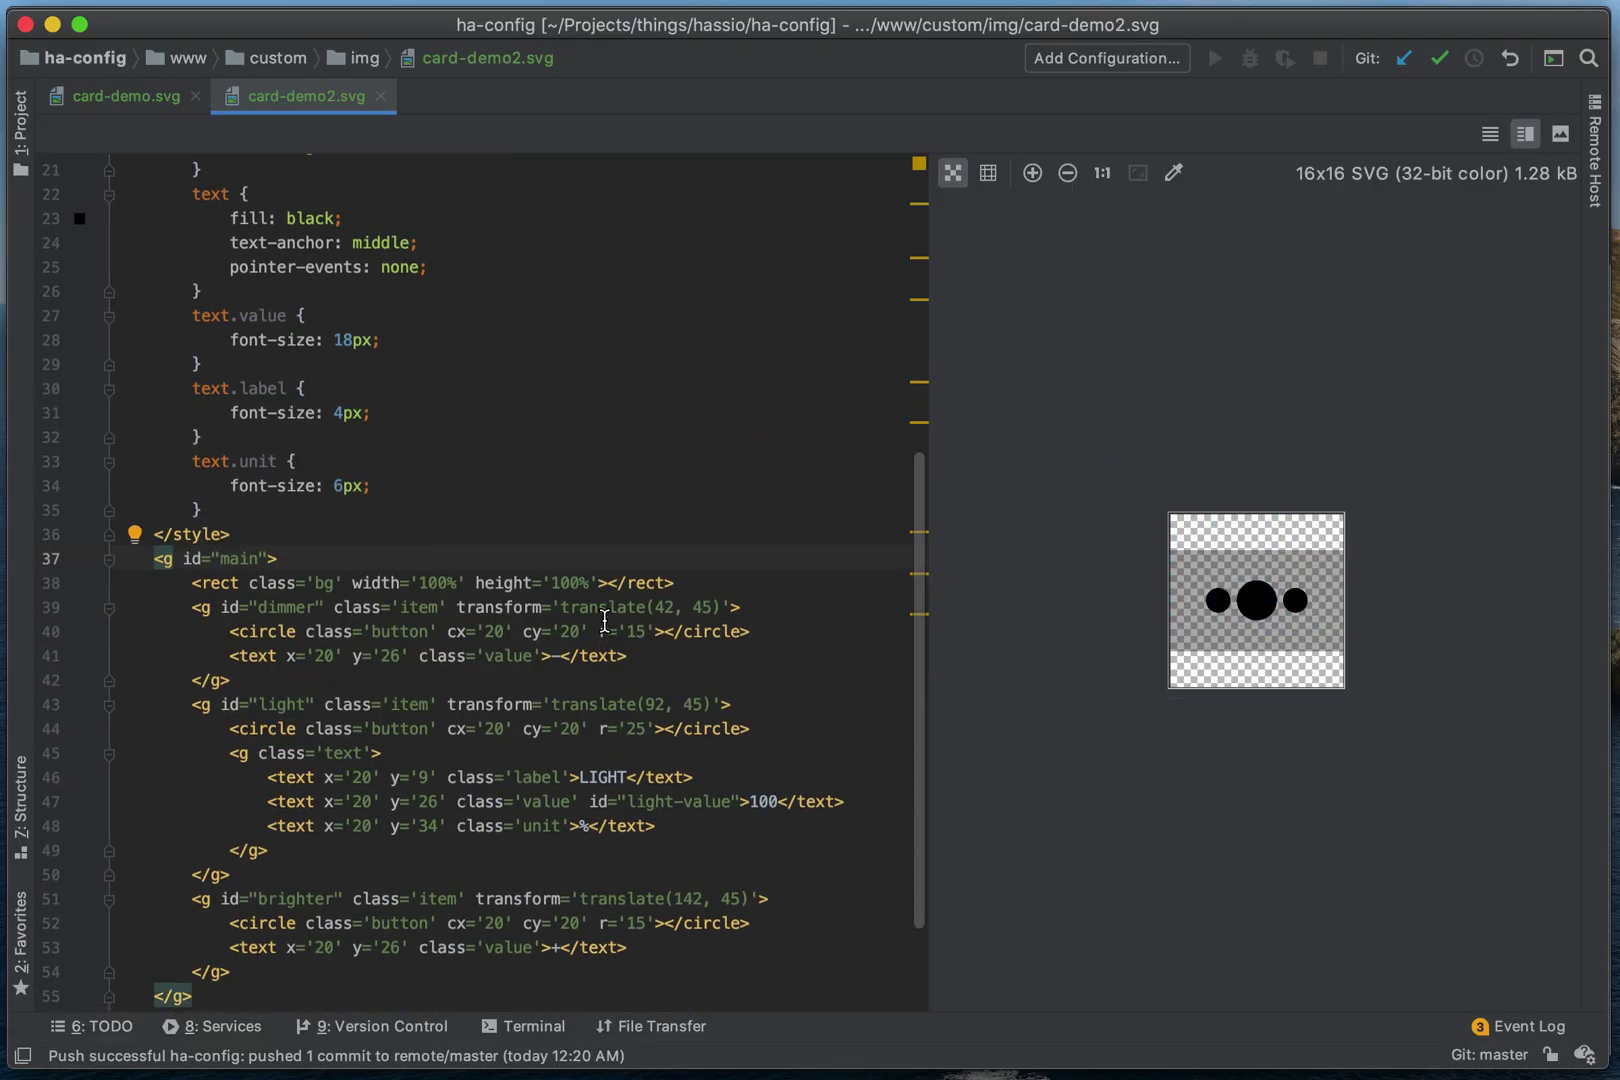
pyautogui.scroll(-3, 605, 611)
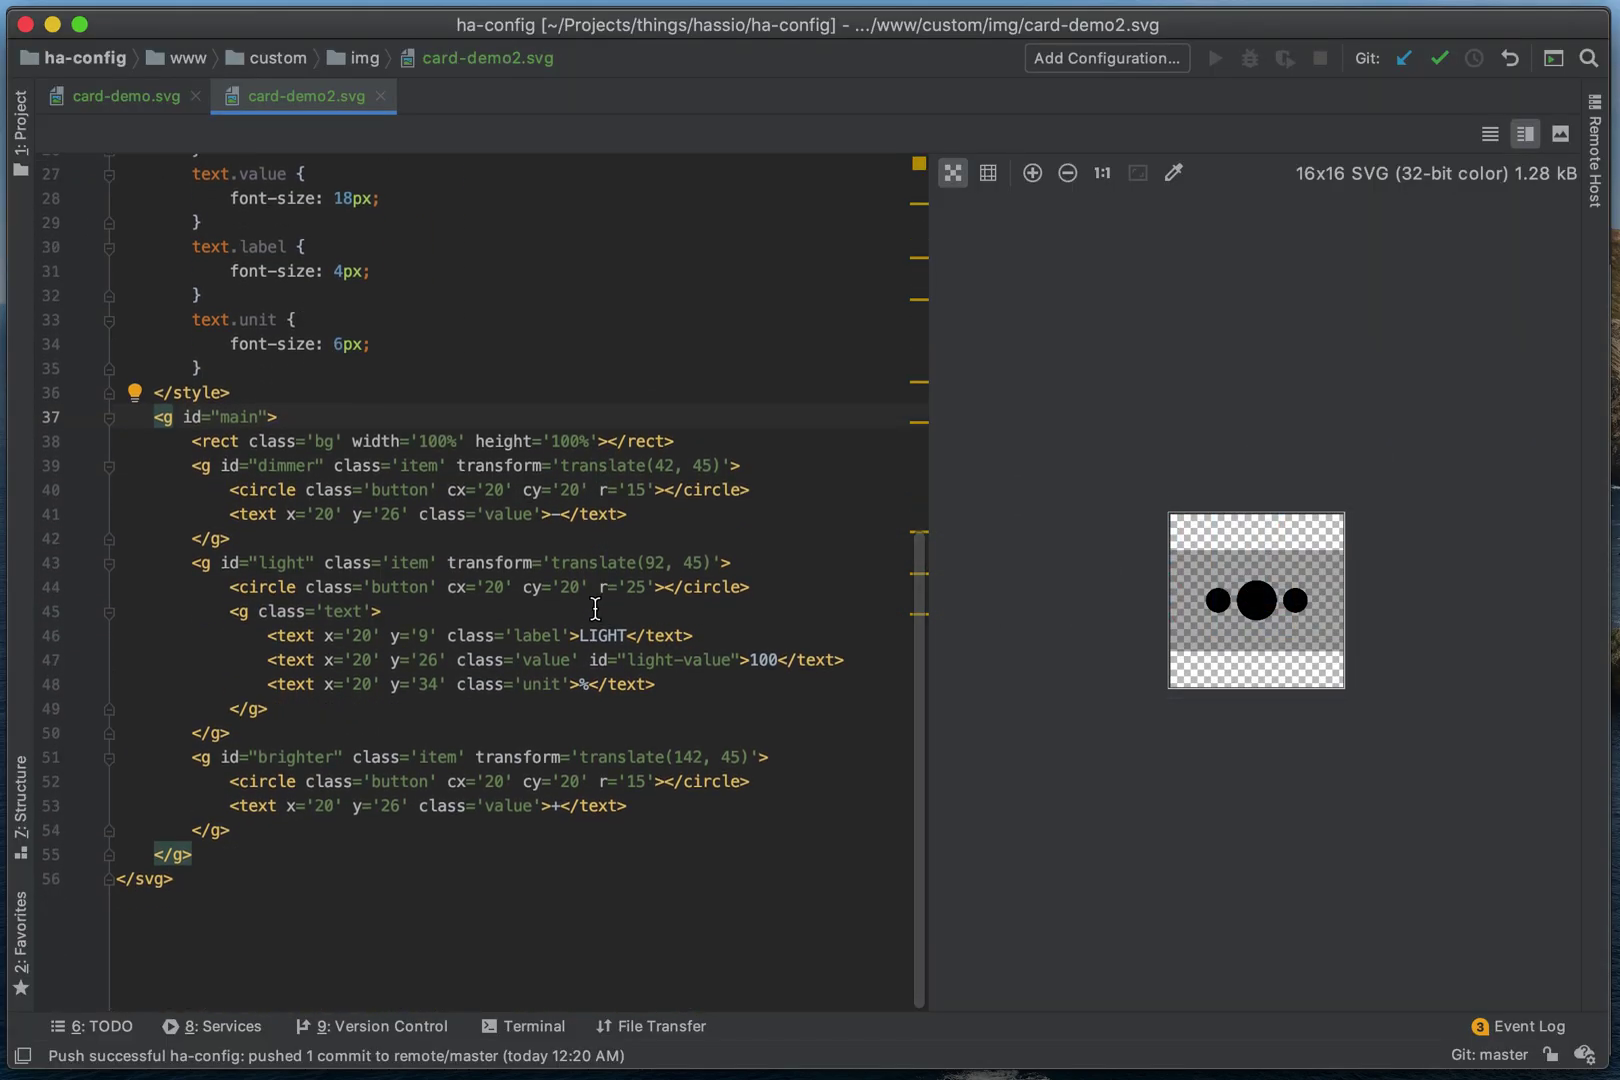
# Step: Examine the main group in card-demo2.svg, including its background rectangle and dimmer elements, and highlight the whole group
pyautogui.click(212, 417)
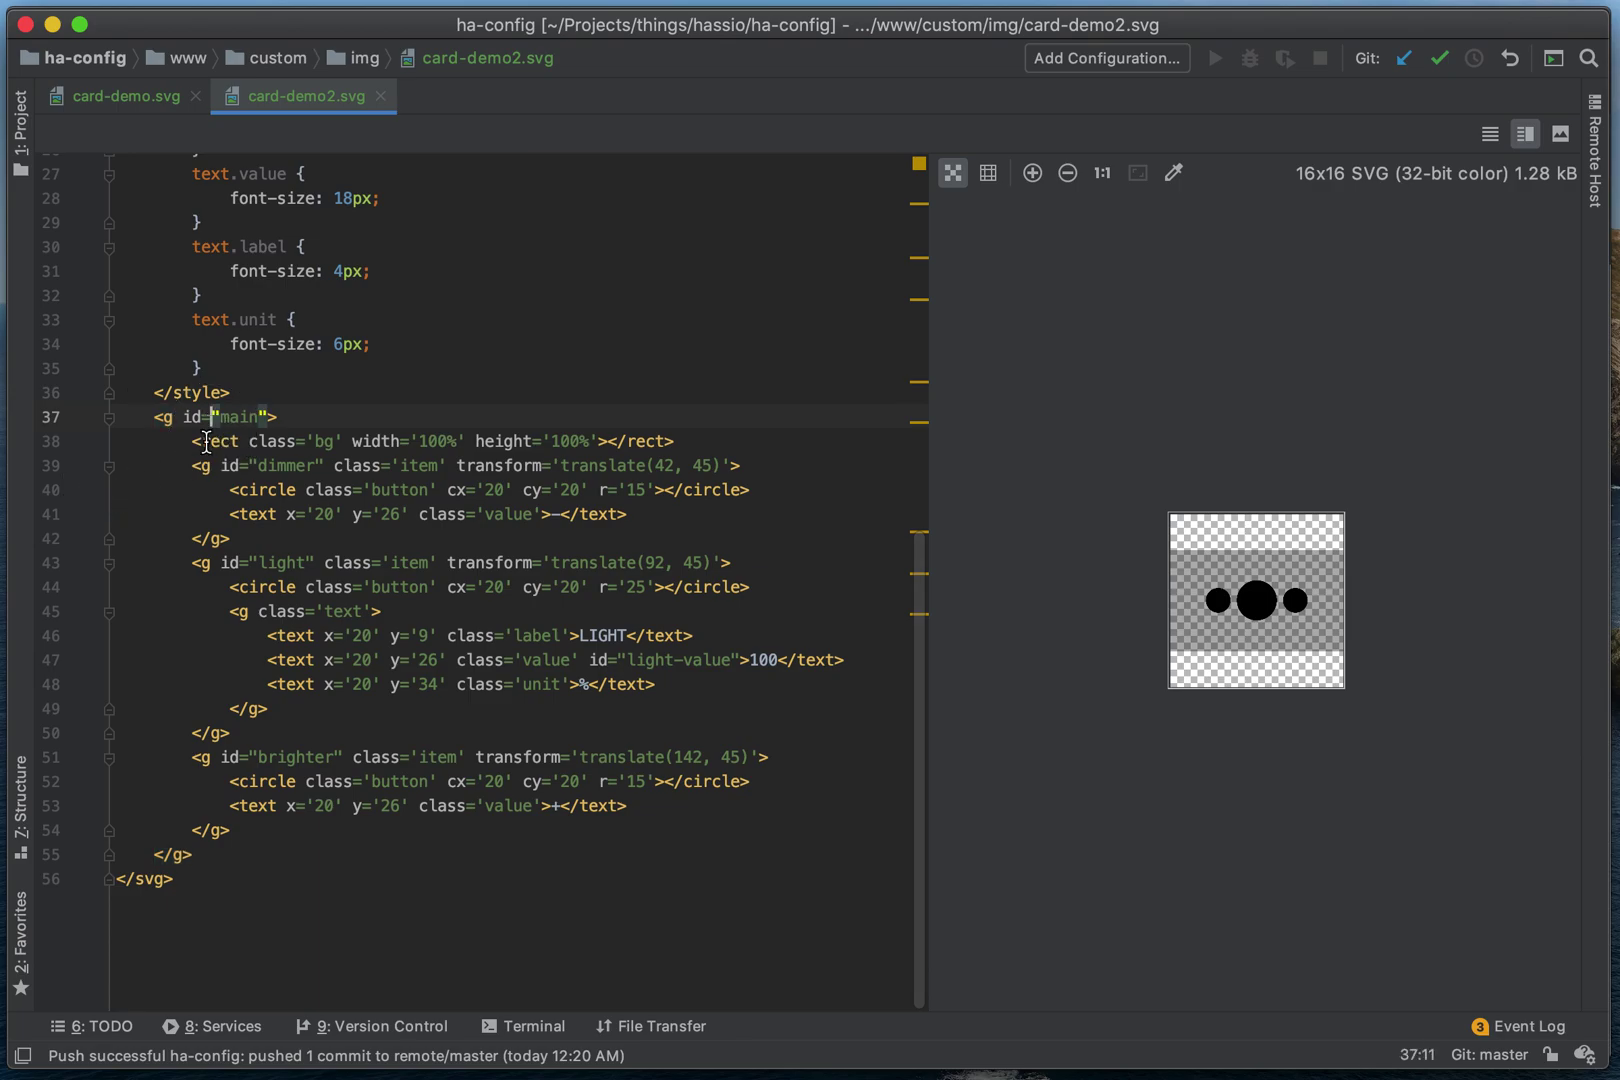
pyautogui.click(191, 442)
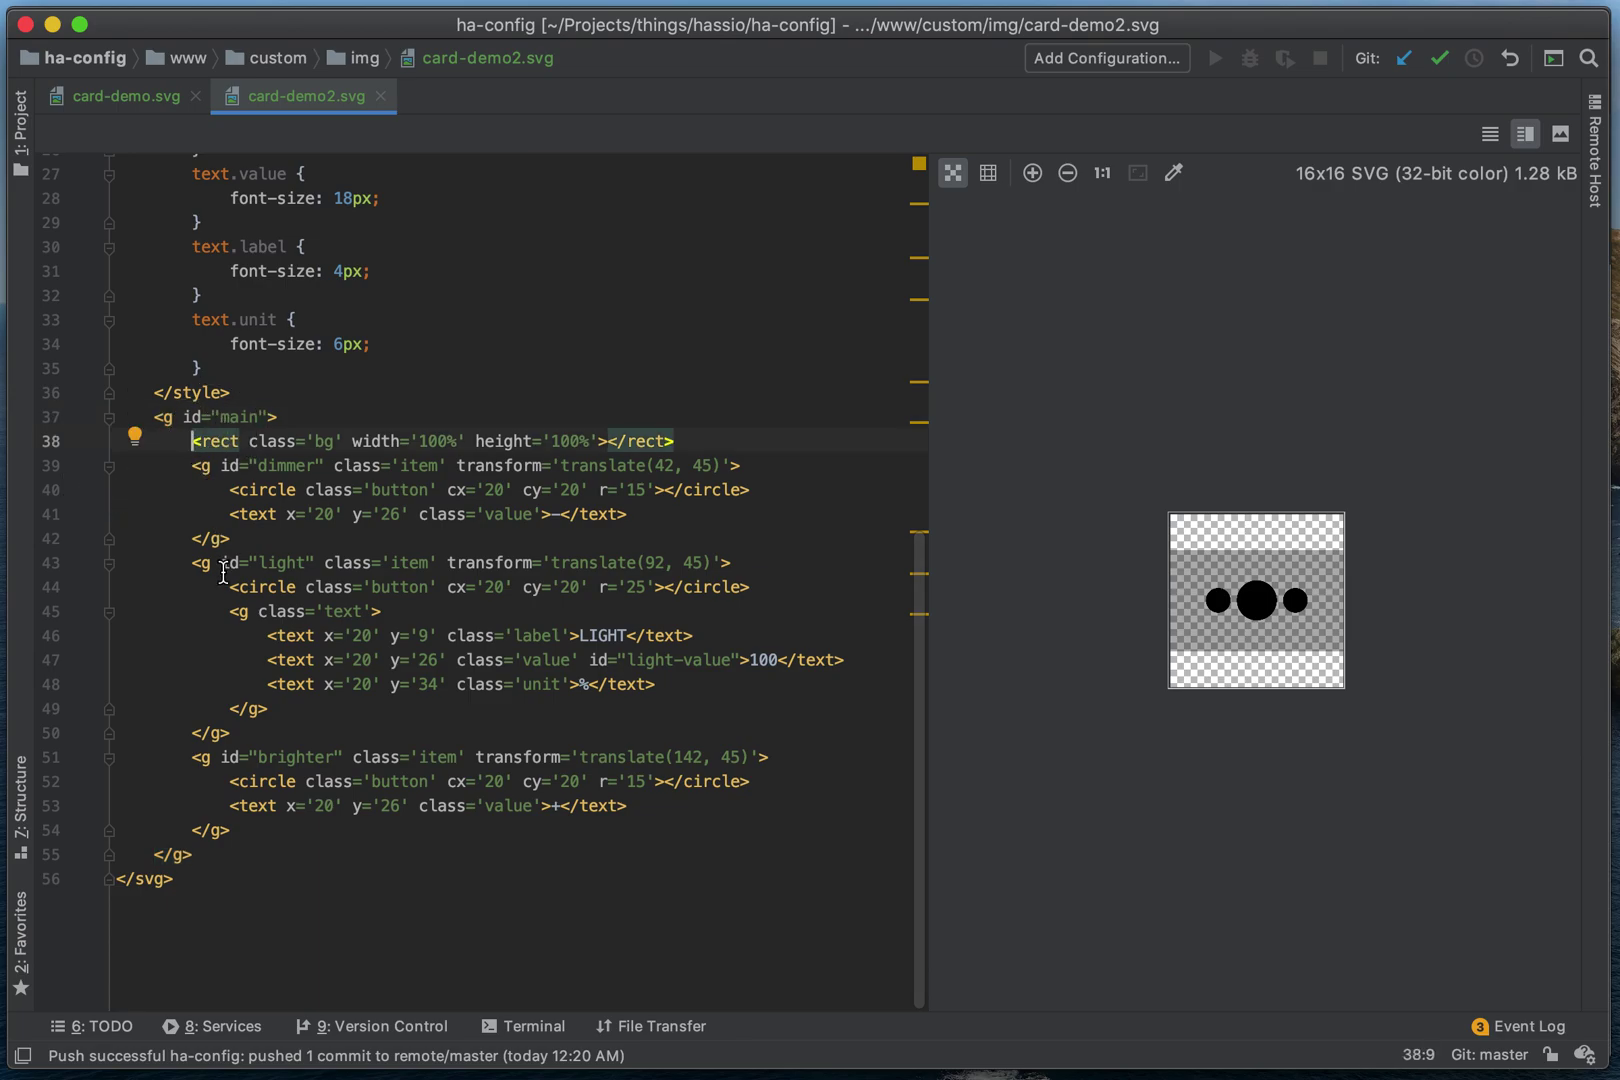
pyautogui.click(283, 540)
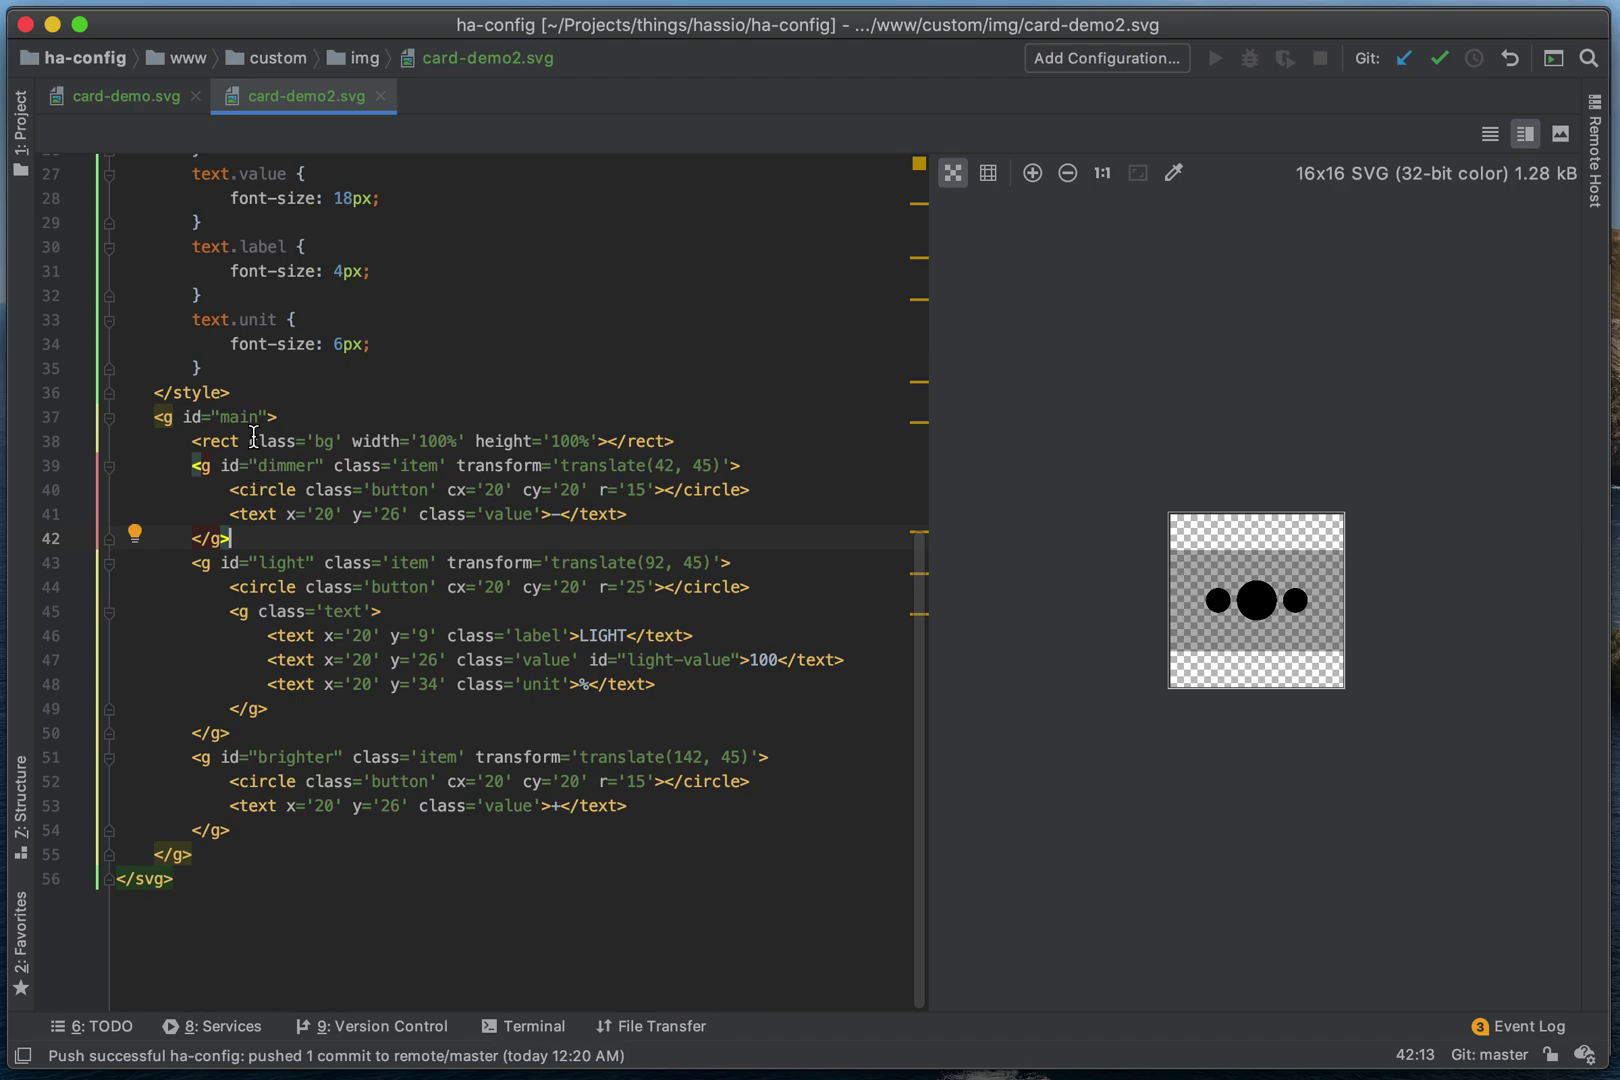
pyautogui.click(244, 489)
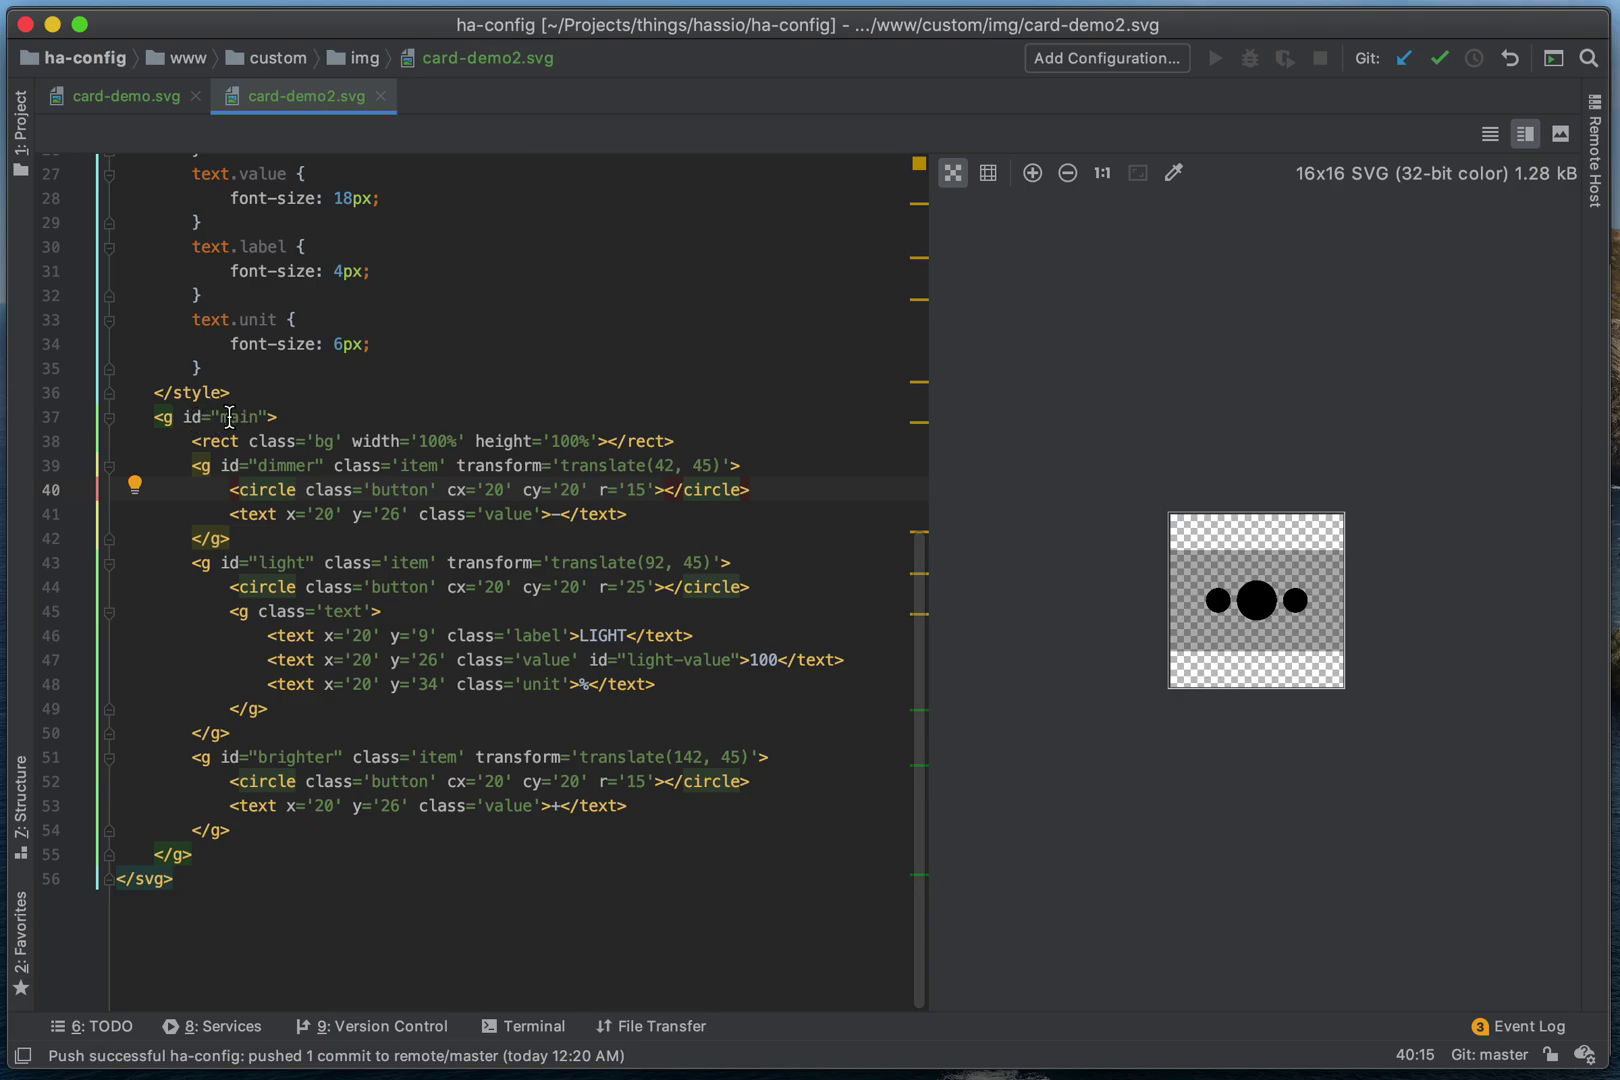
pyautogui.moveTo(157, 417); pyautogui.dragTo(325, 857)
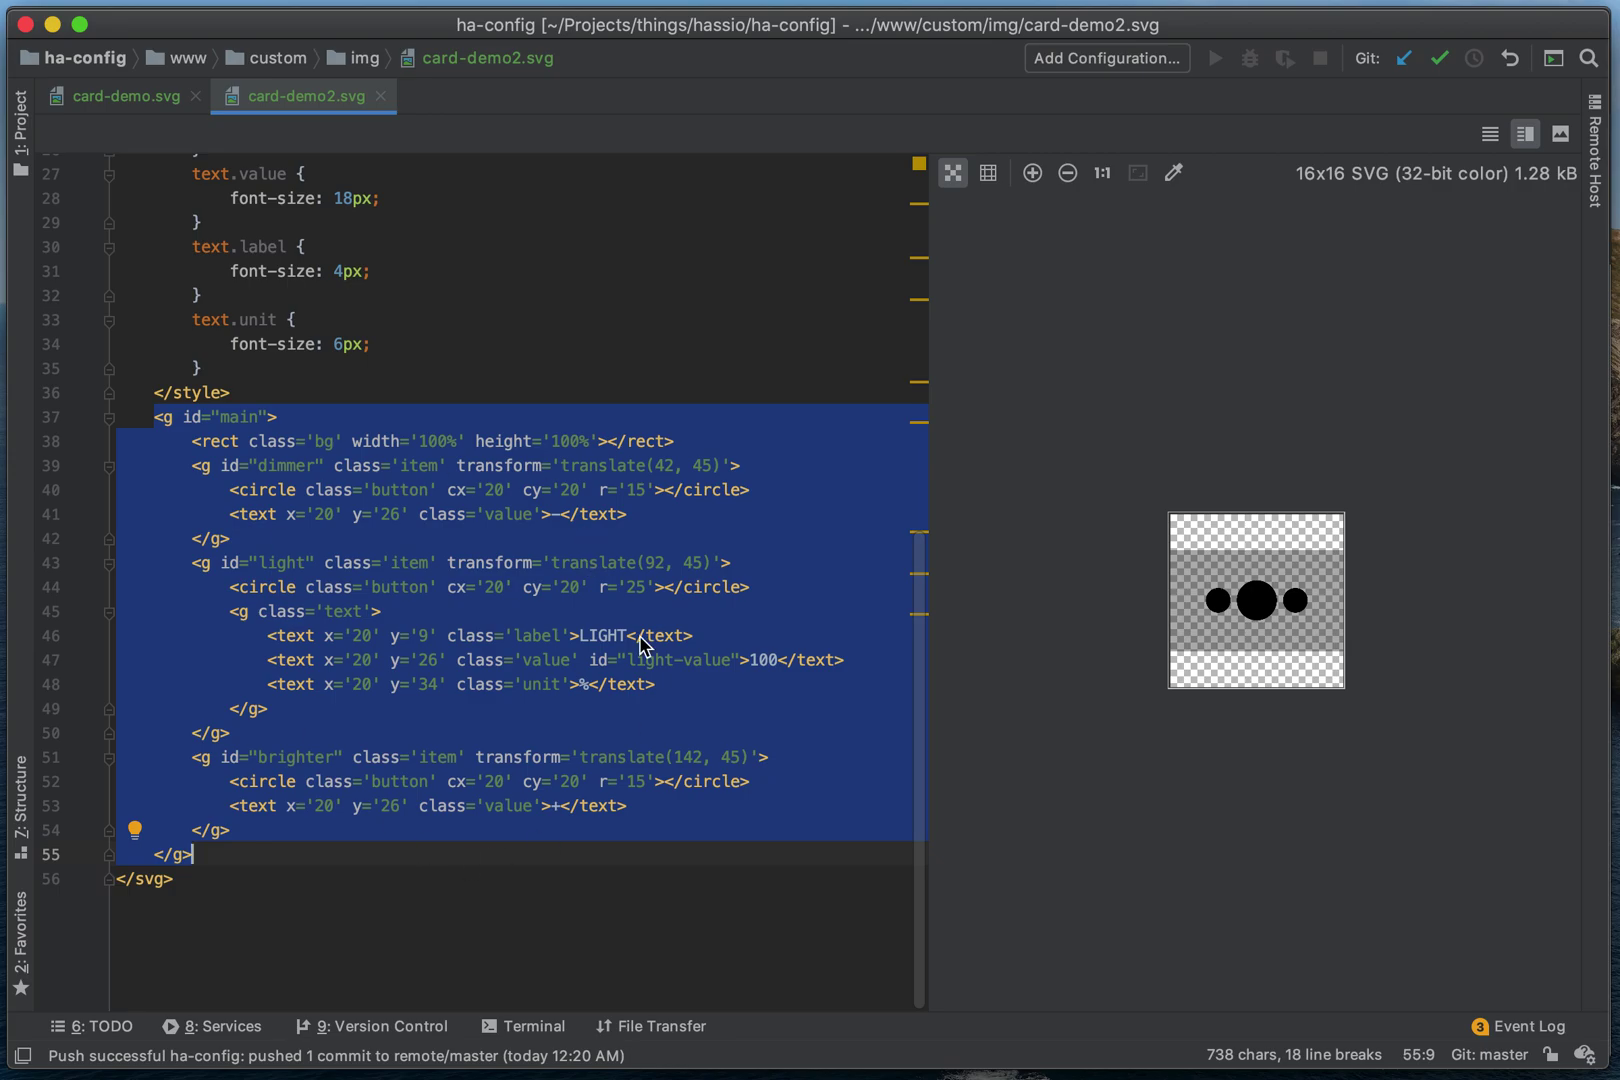
# Step: Try a class attribute with the value "off" on the main group's opening tag and remove it again
pyautogui.click(268, 419)
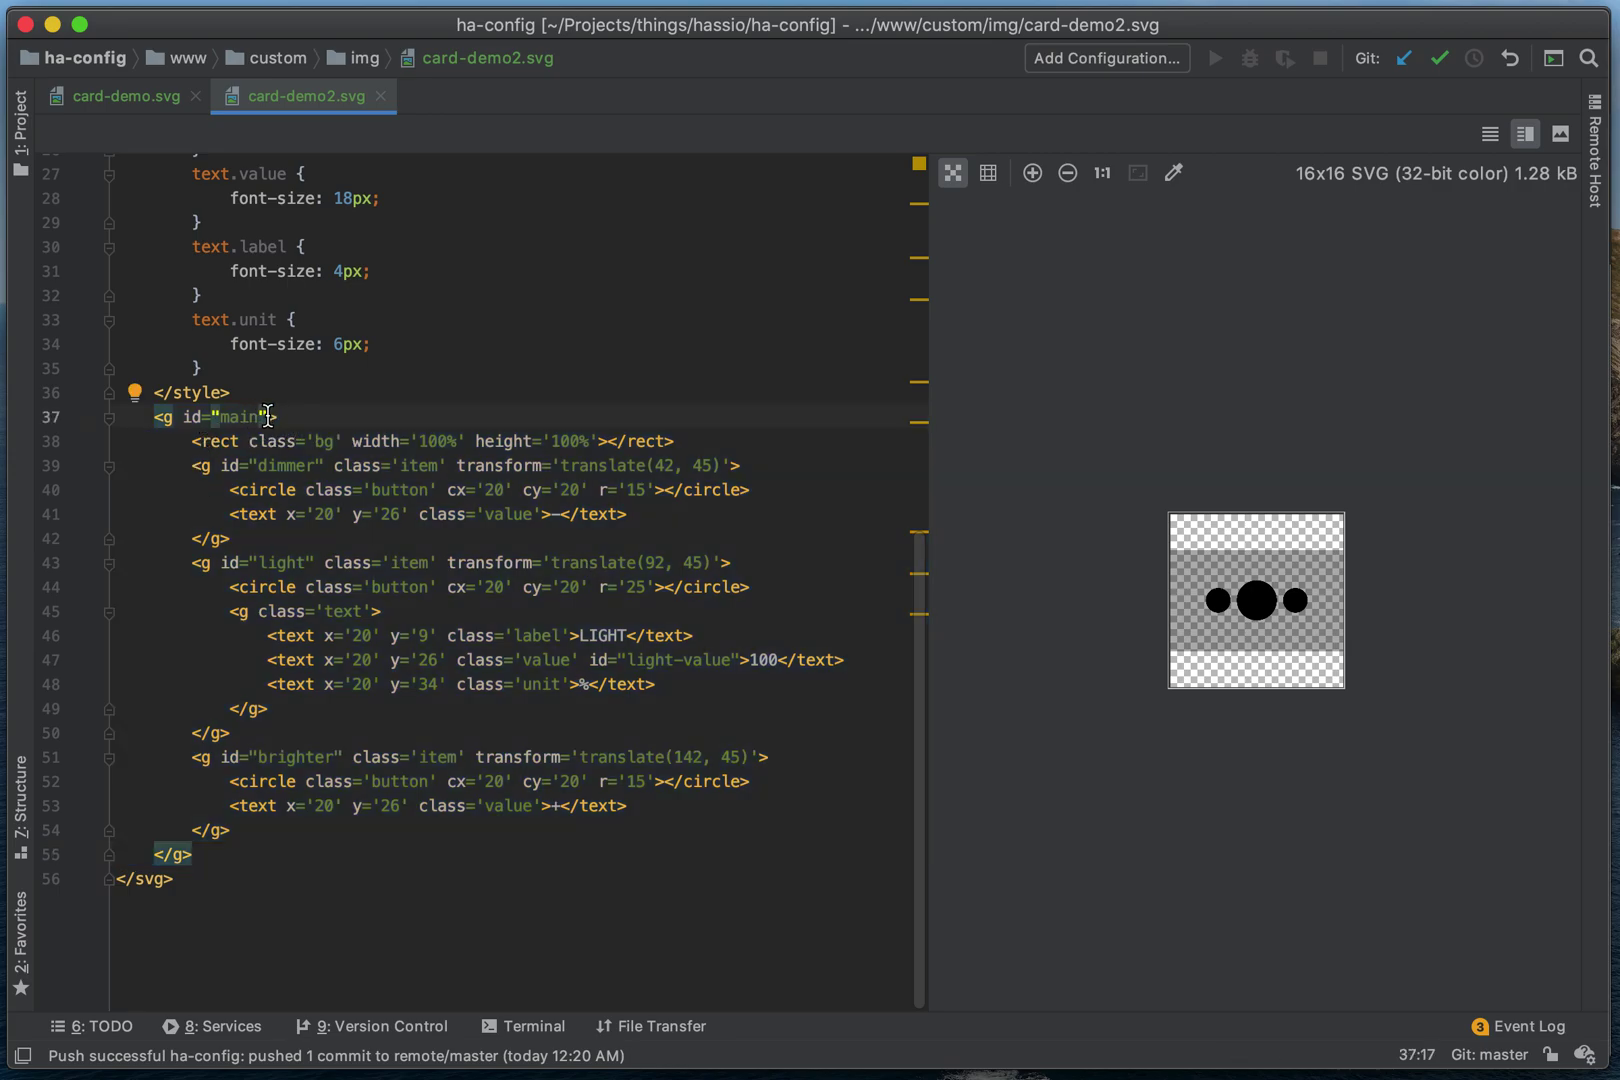
pyautogui.write('clas')
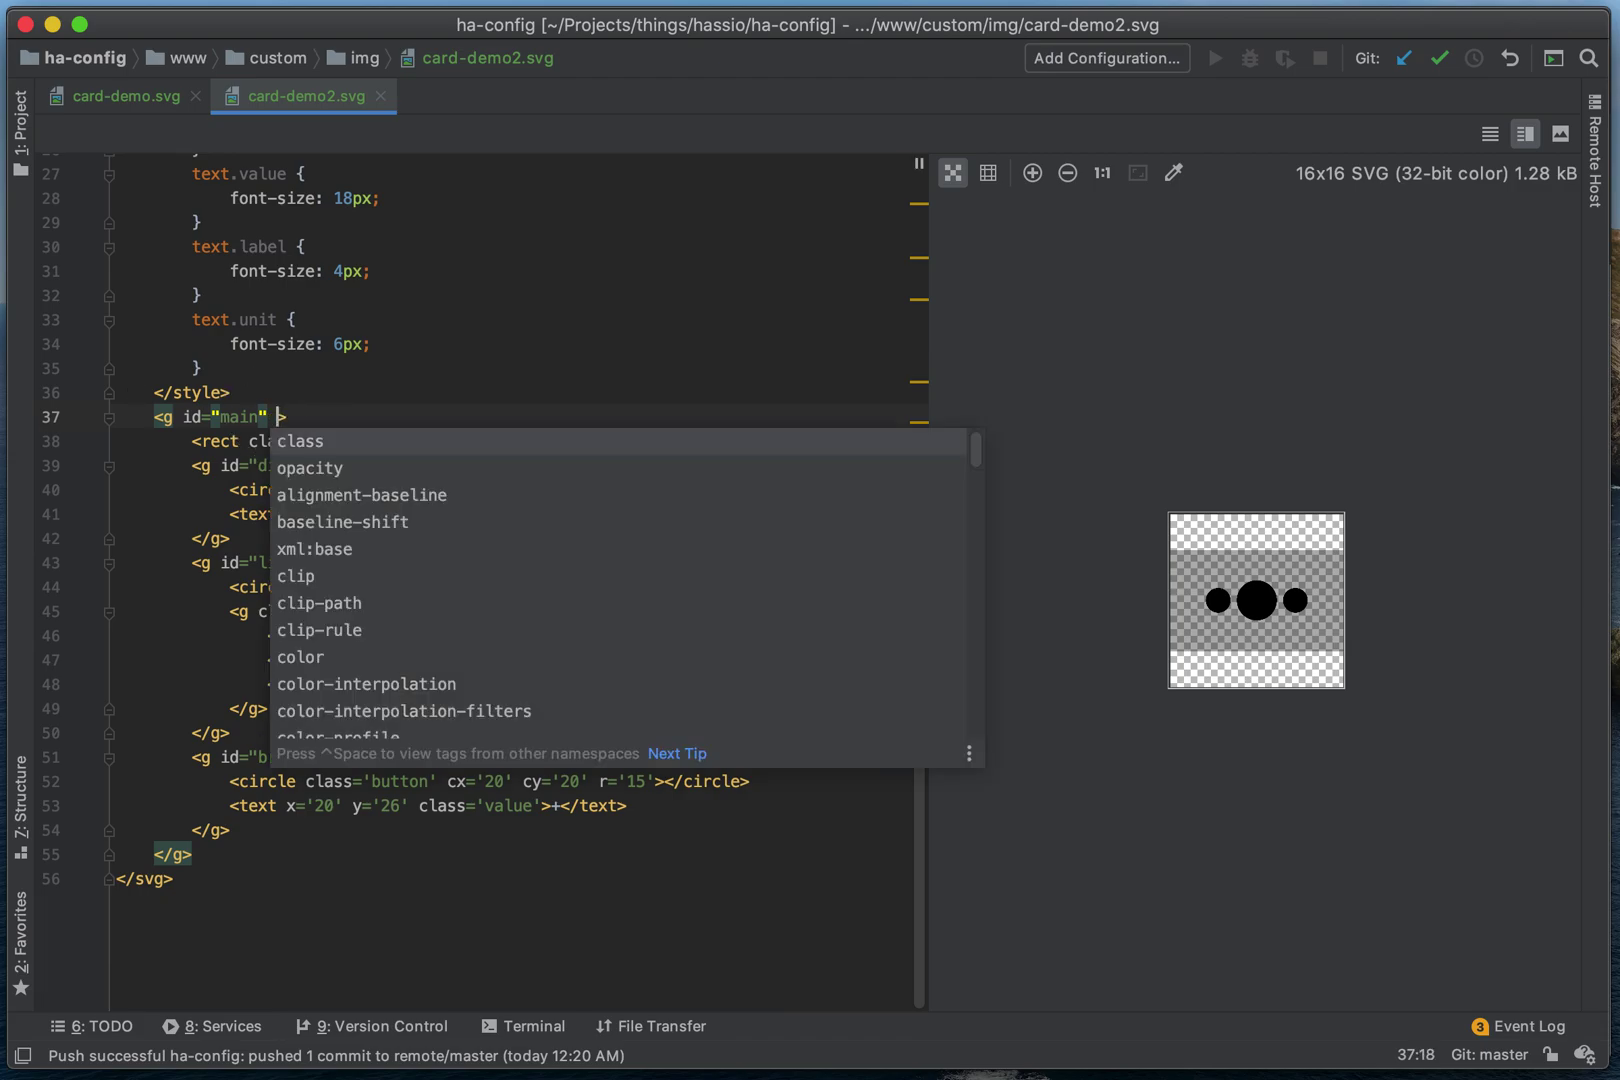
pyautogui.write('s="')
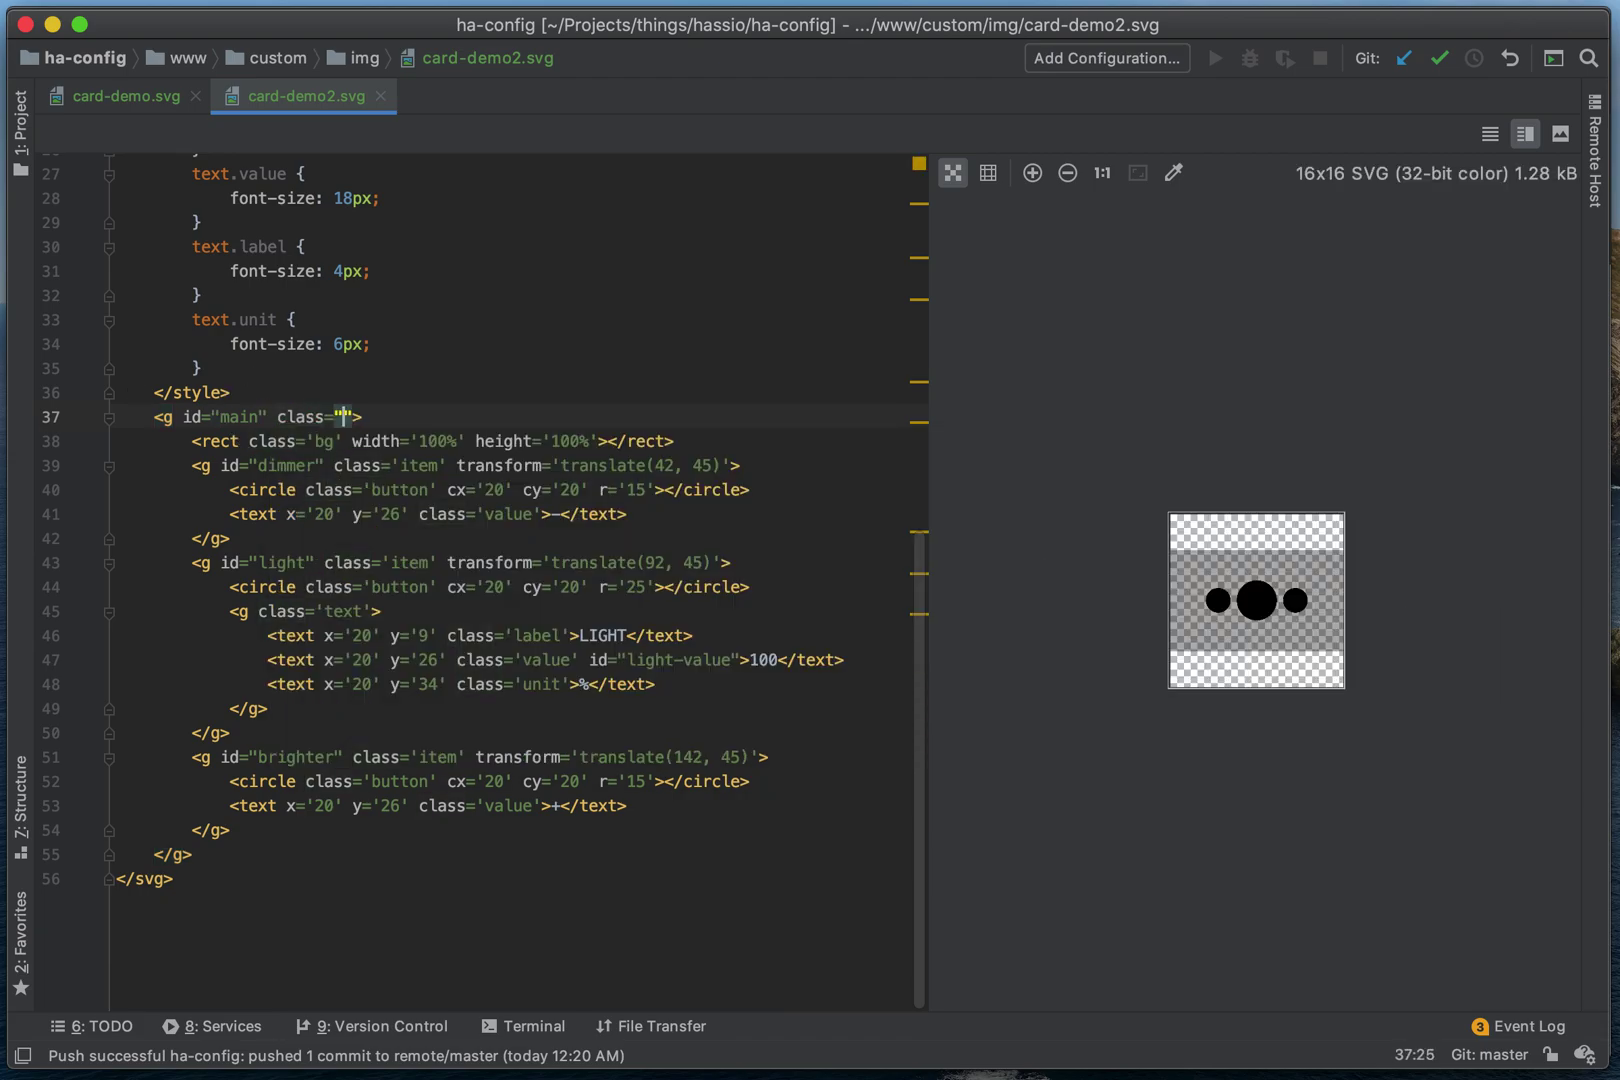
pyautogui.write('off')
pyautogui.press('BackSpace')
pyautogui.press('BackSpace')
pyautogui.press('BackSpace')
pyautogui.press('BackSpace')
pyautogui.press('BackSpace')
pyautogui.press('BackSpace')
pyautogui.press('BackSpace')
pyautogui.press('BackSpace')
pyautogui.press('BackSpace')
pyautogui.press('BackSpace')
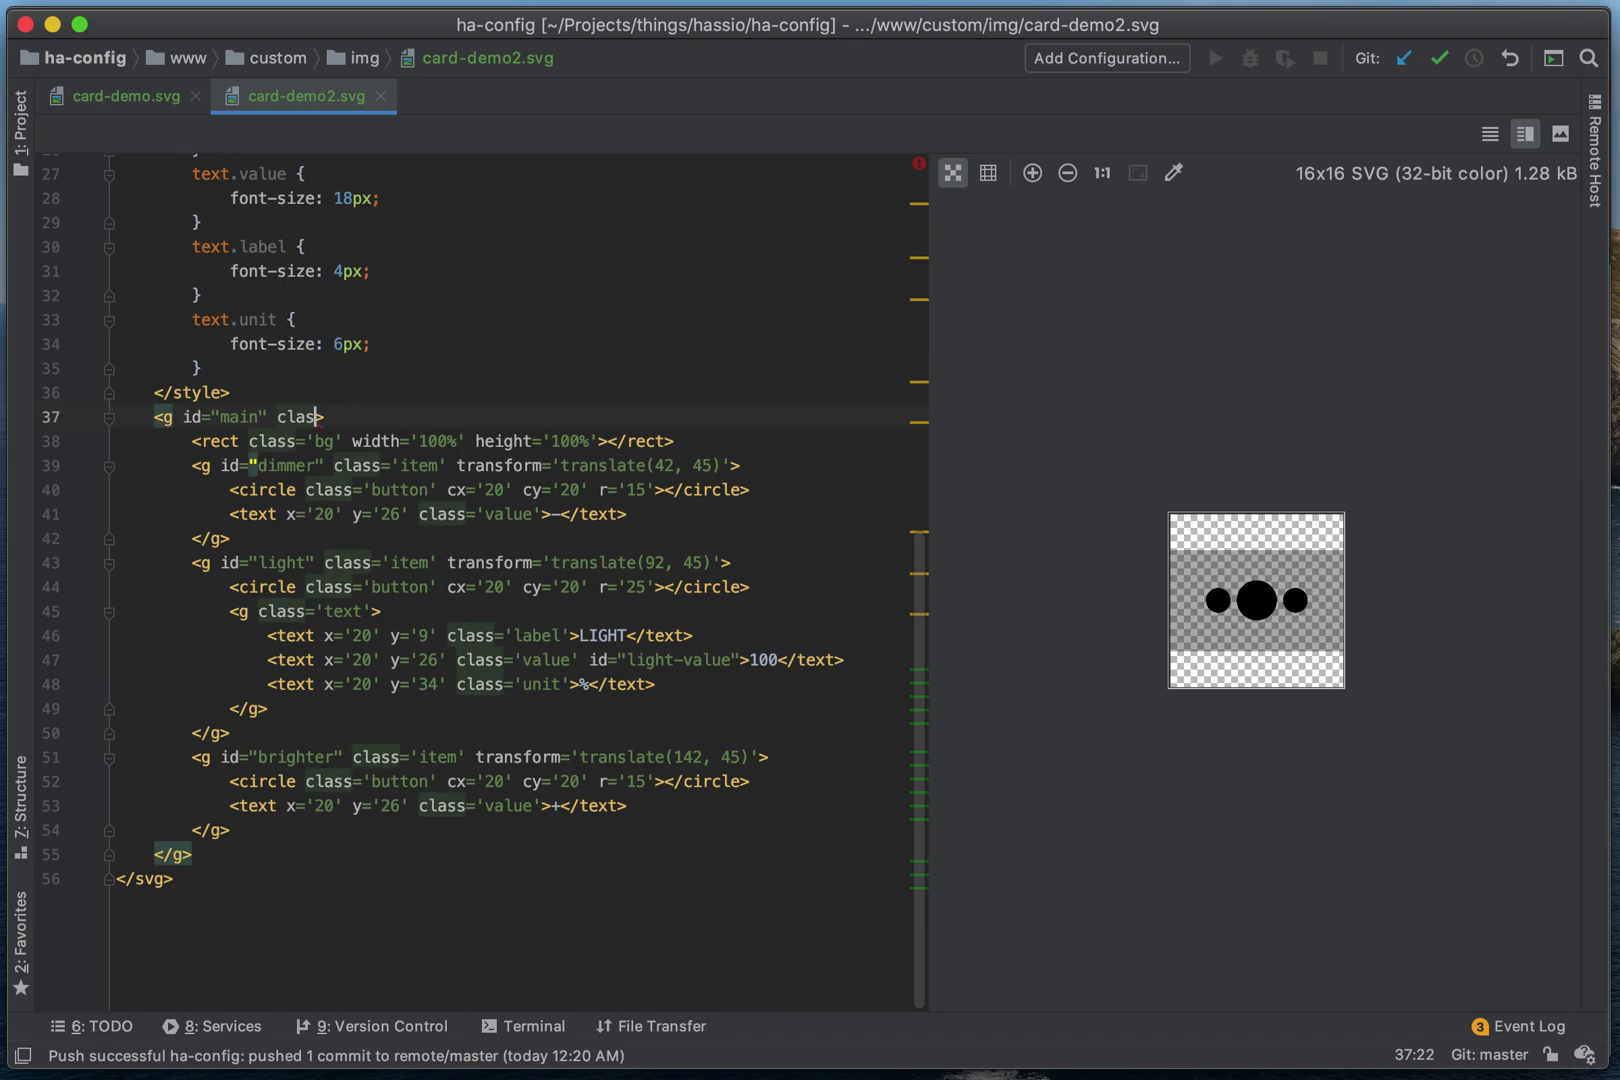
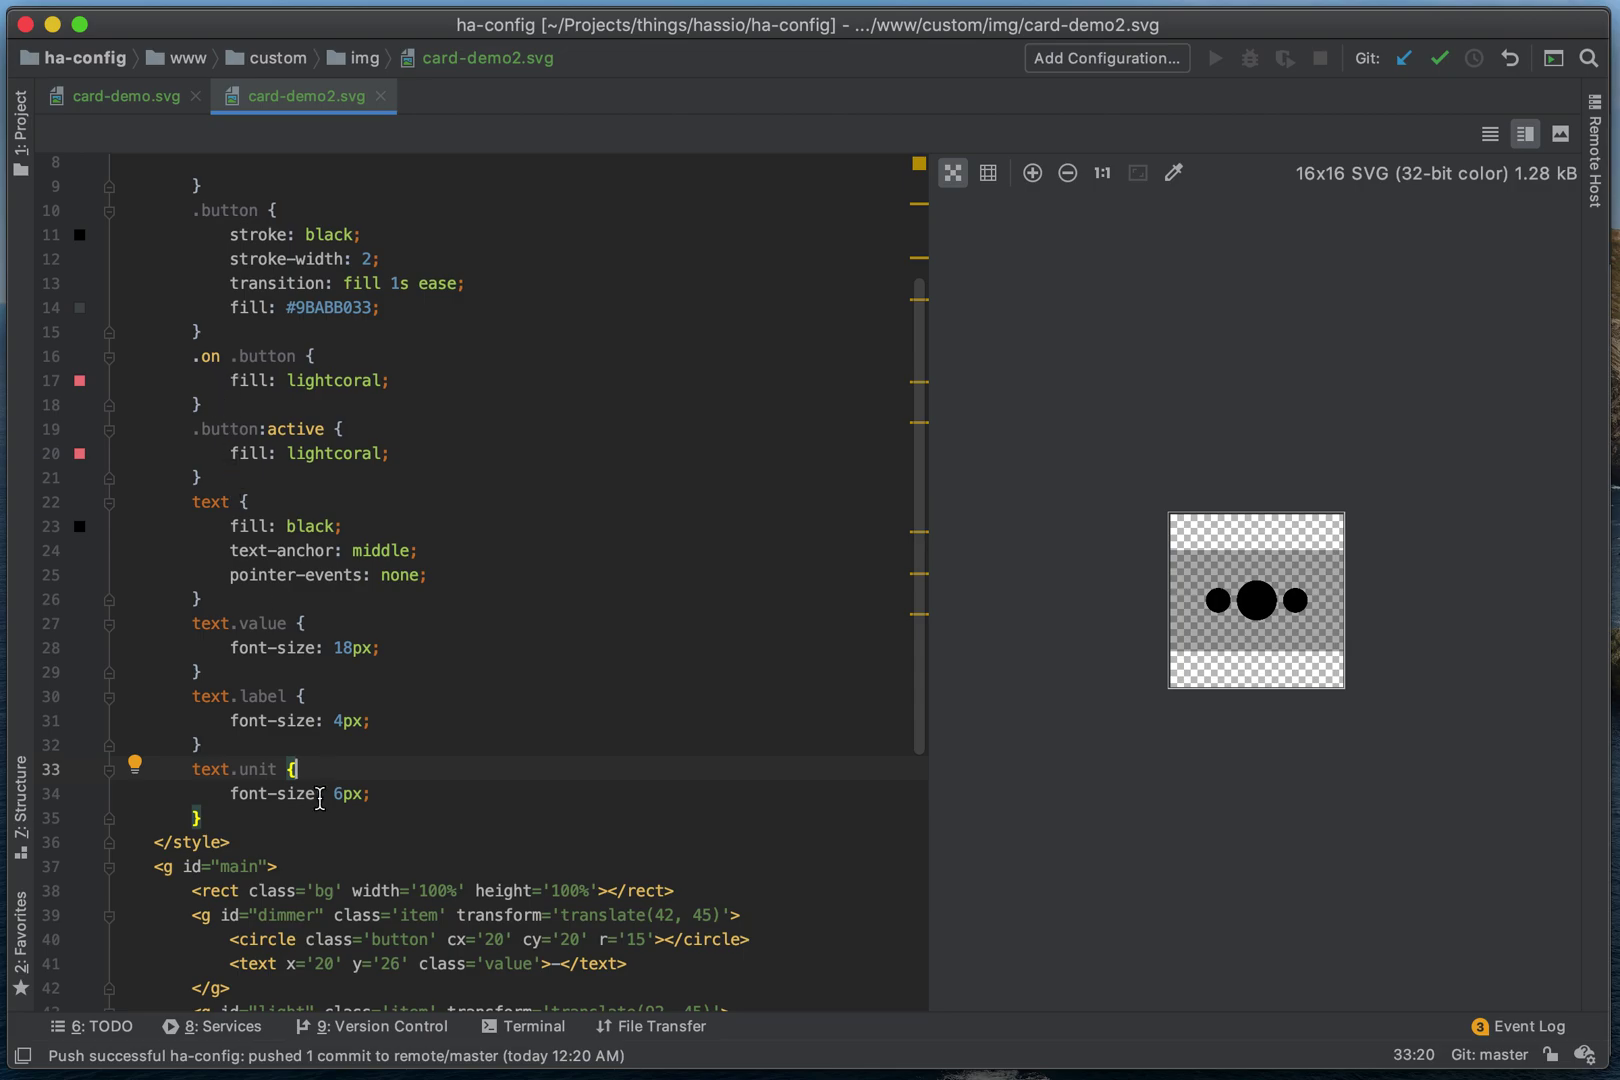
# Step: Compare the ".on .button" style rule and its lightcoral fill with the button elements inside the main group
pyautogui.click(270, 866)
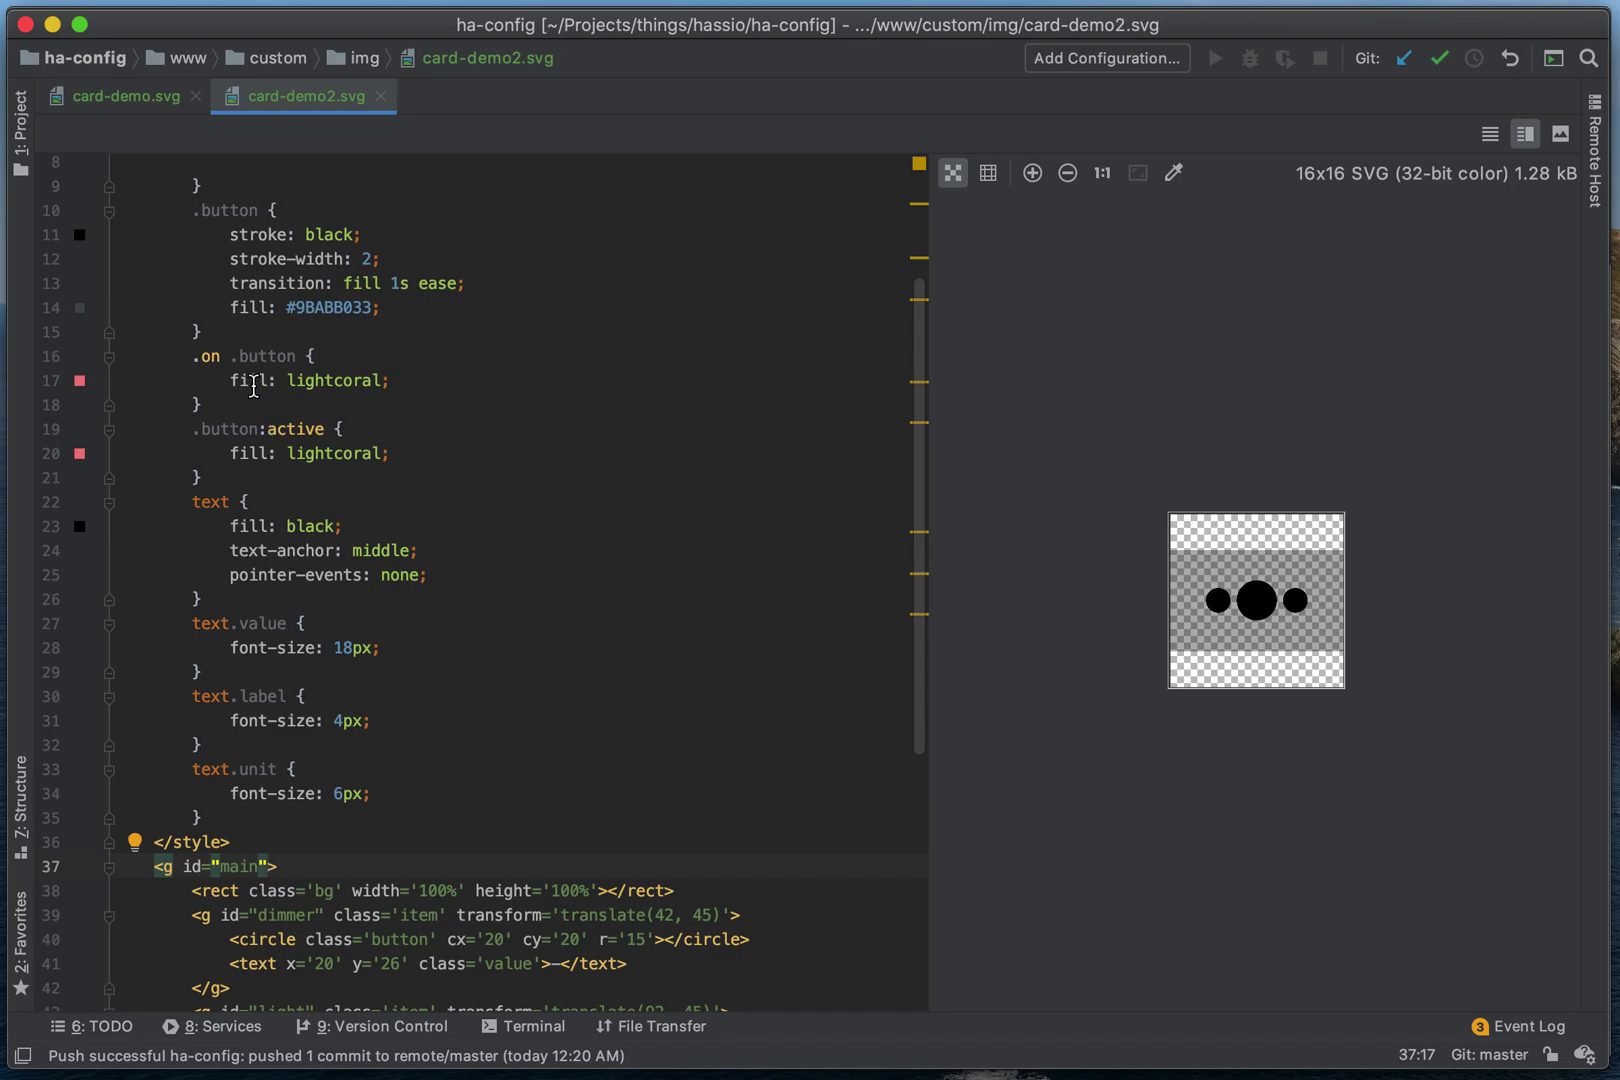
pyautogui.click(326, 385)
pyautogui.scroll(1, 326, 385)
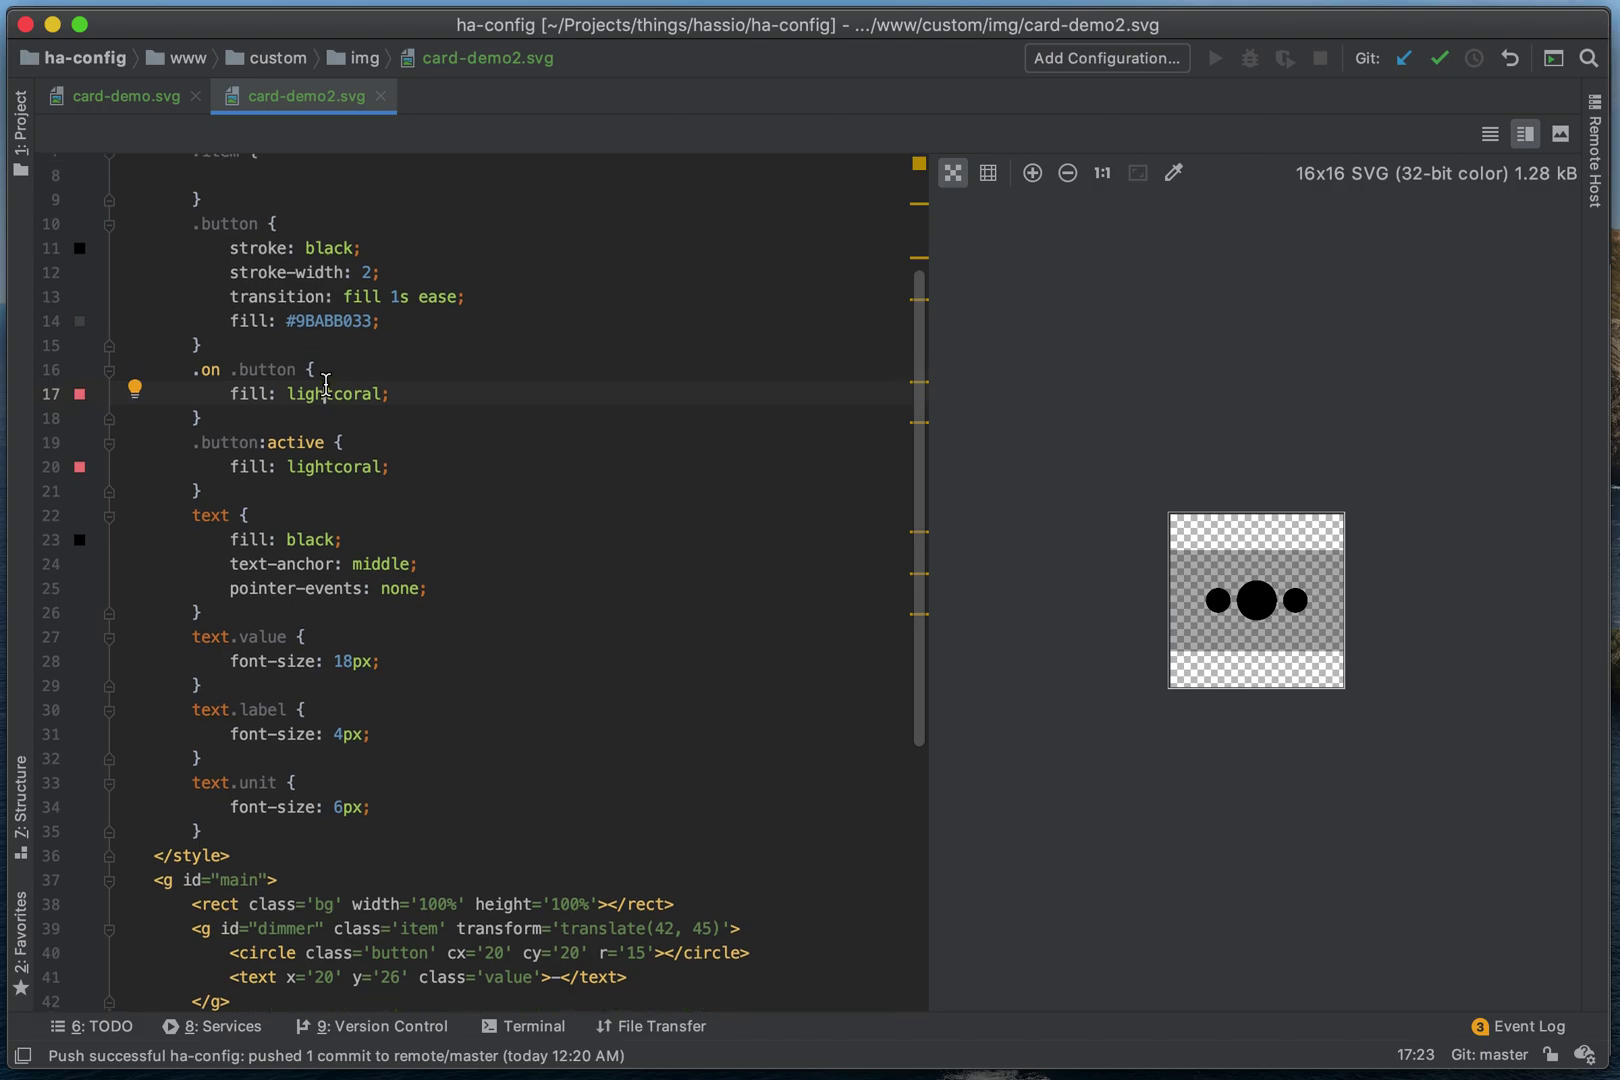
pyautogui.scroll(1, 434, 723)
pyautogui.scroll(-5, 434, 723)
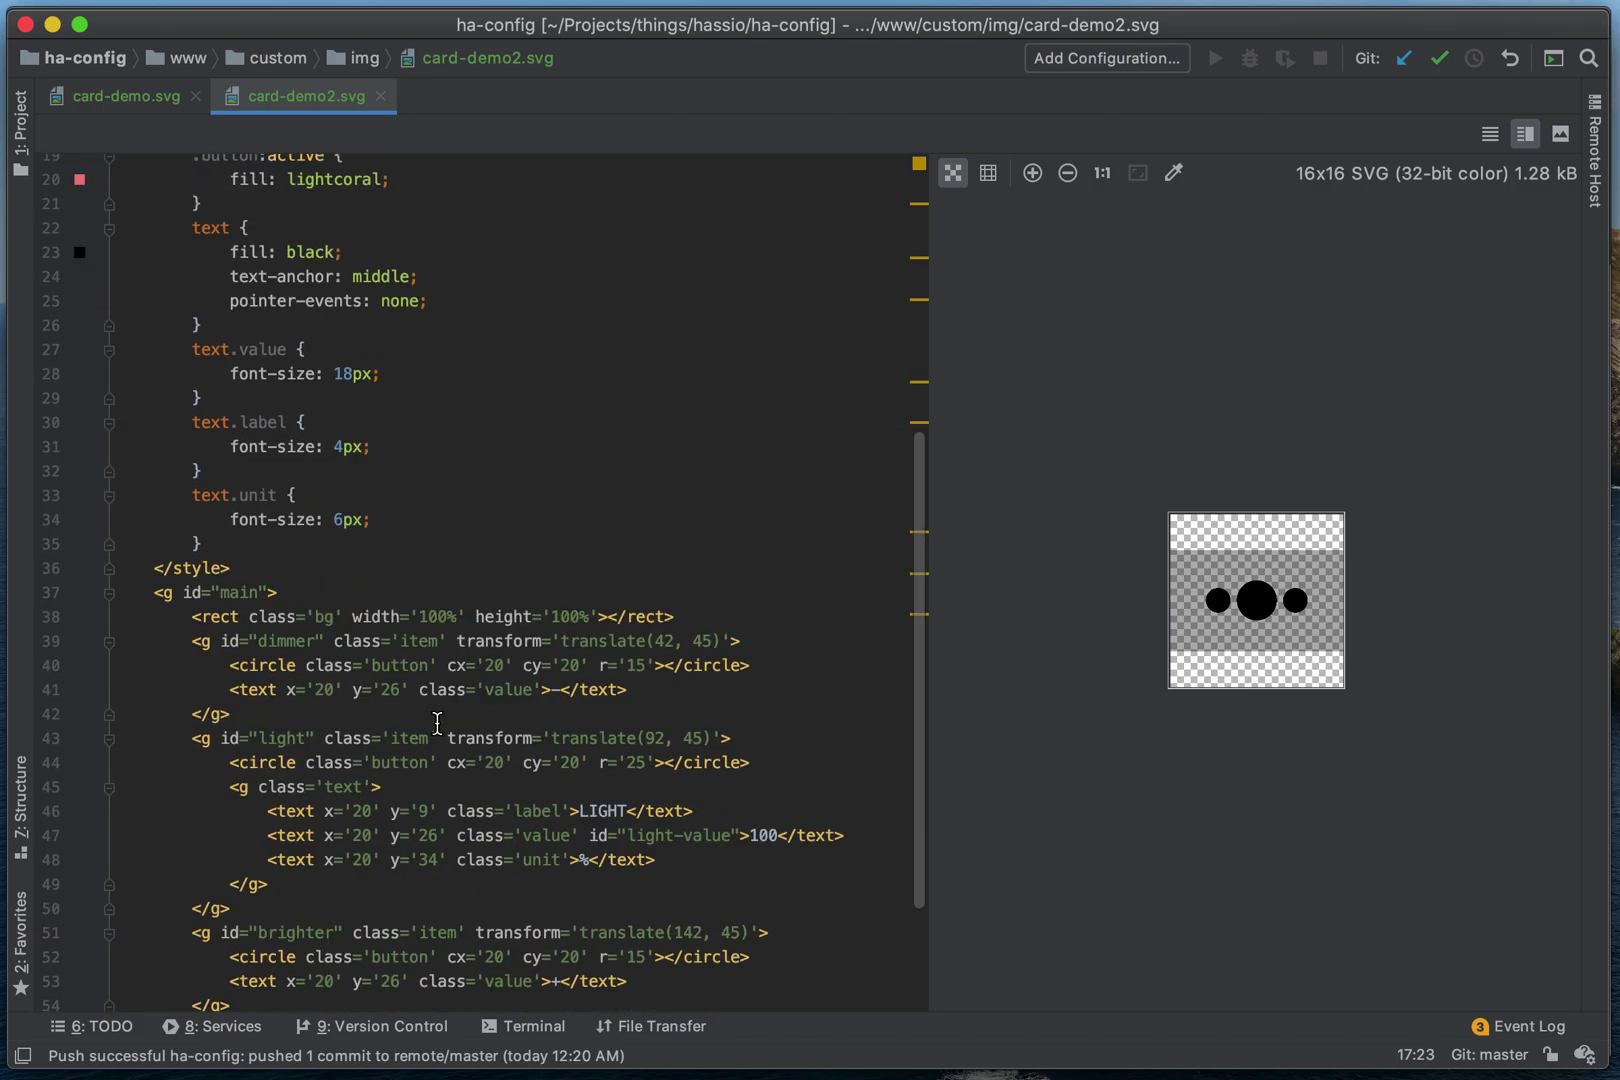
pyautogui.scroll(-1, 517, 655)
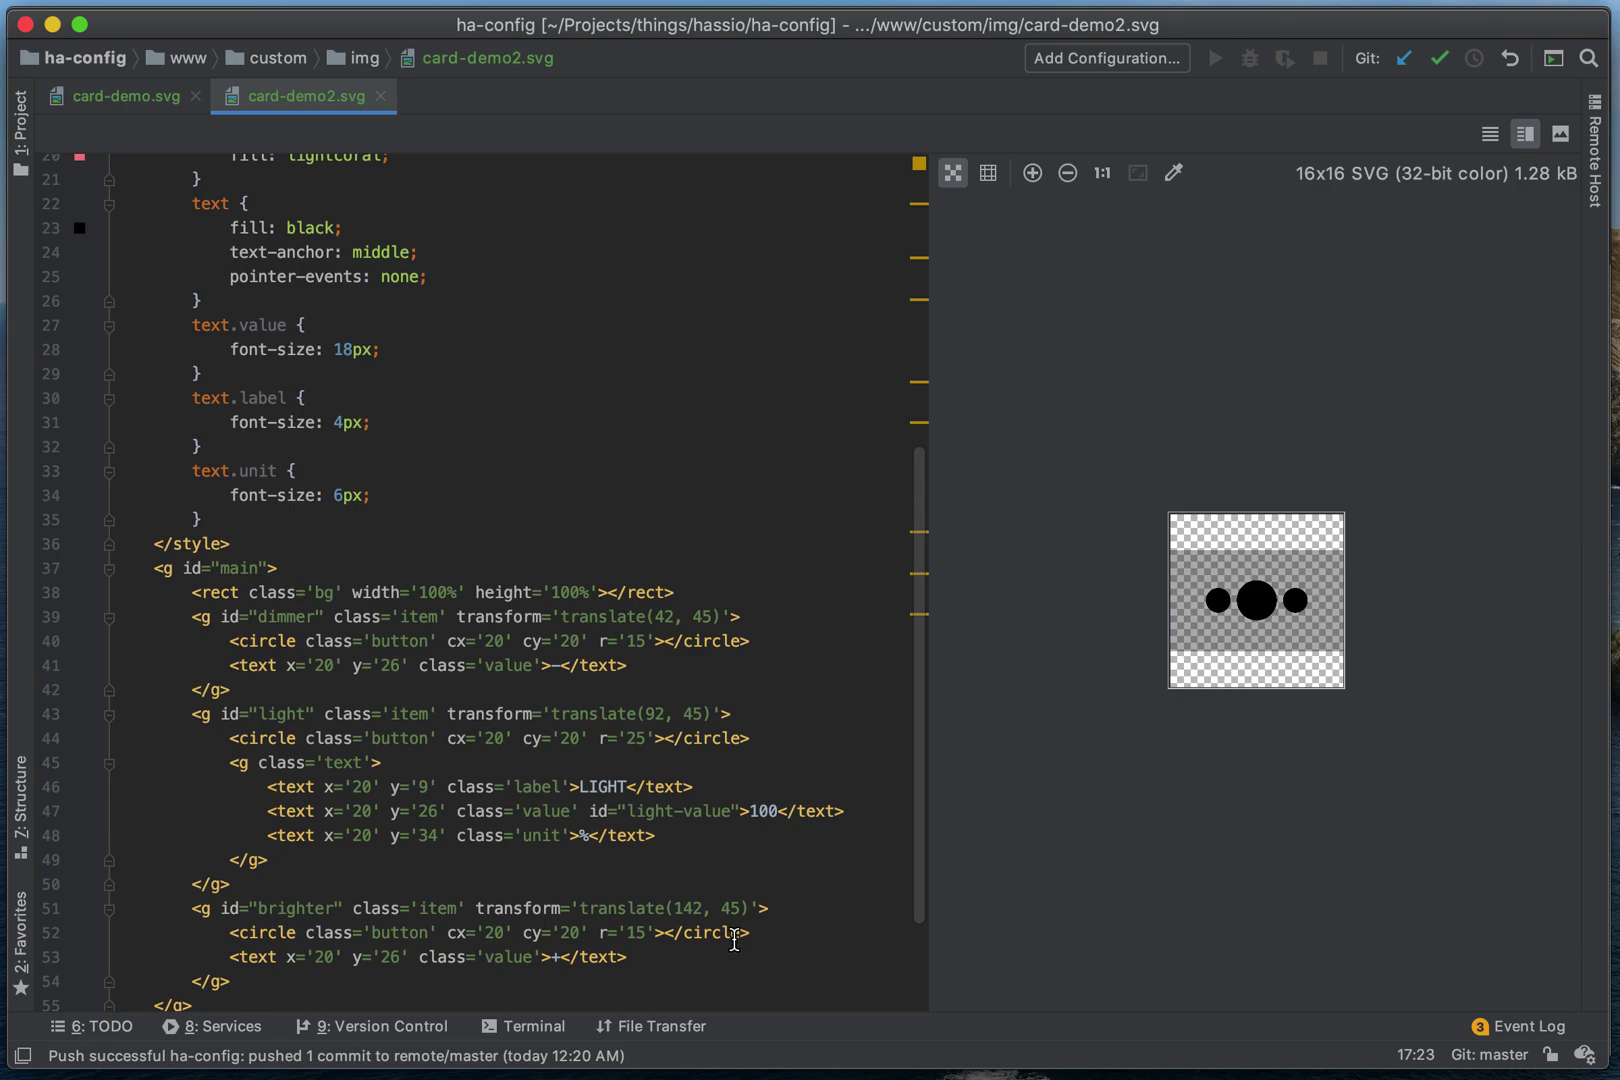
# Step: Switch to Home Assistant in Chrome and examine the #main class binding and #light-value html binding in the first light card's code
pyautogui.press('super+Tab')
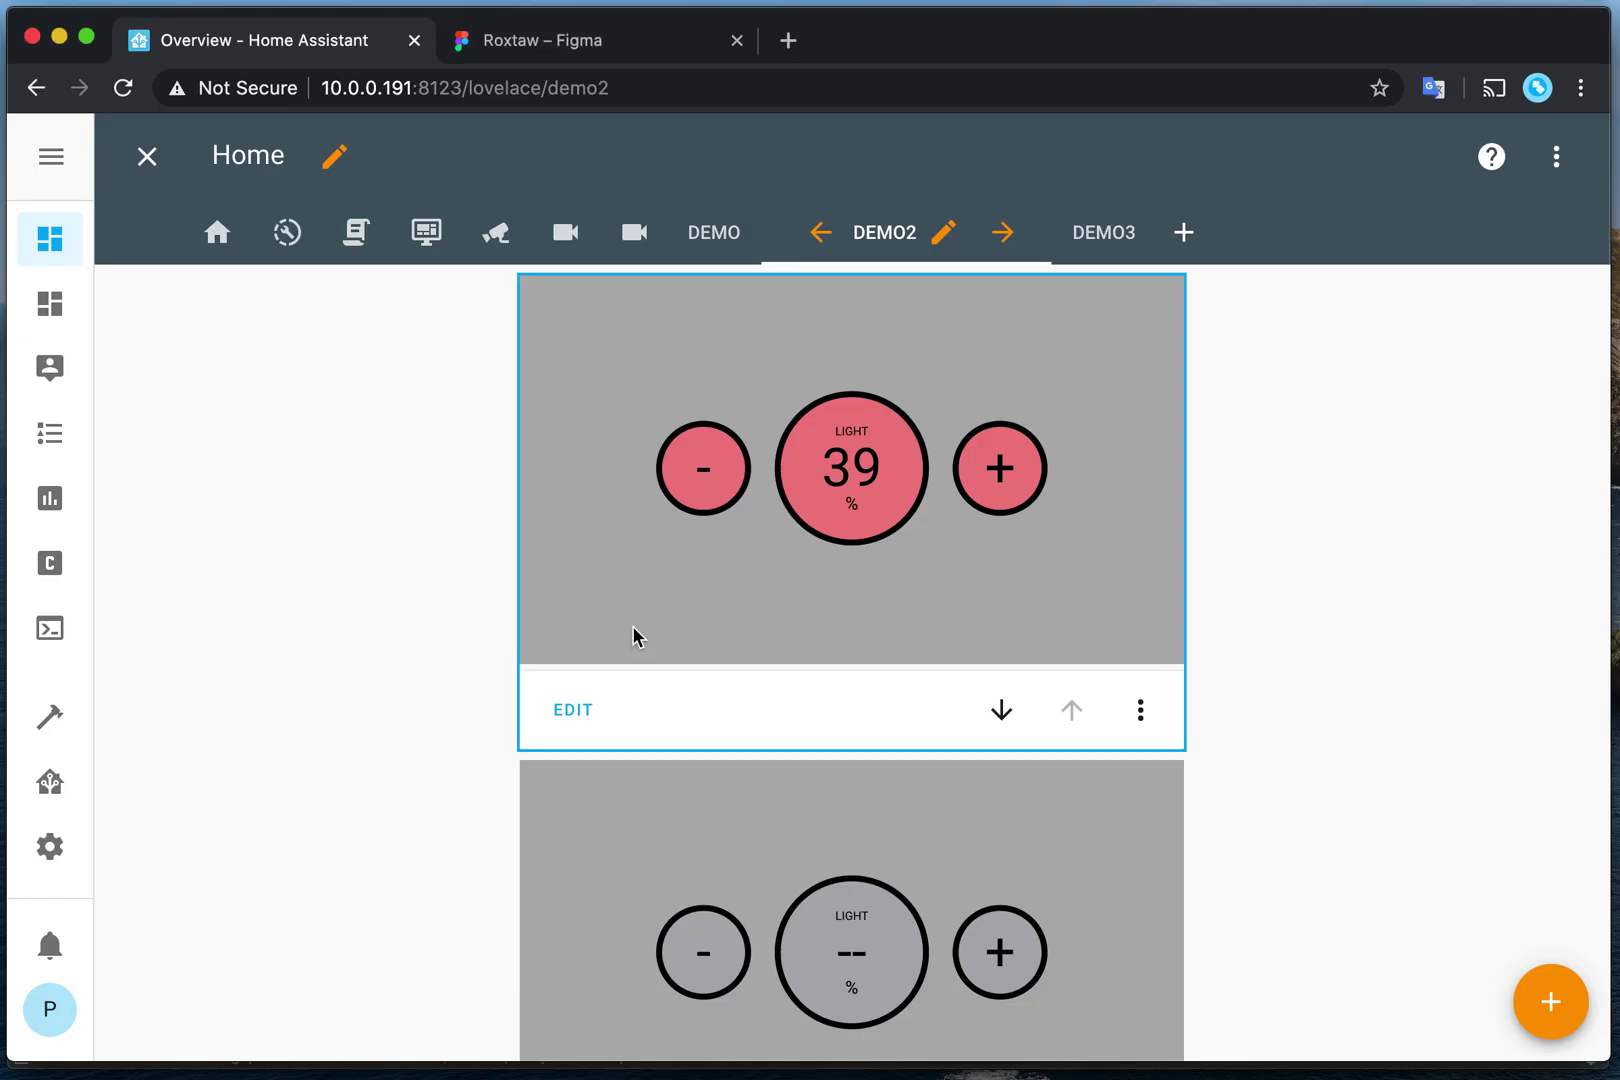
pyautogui.click(588, 708)
pyautogui.click(437, 990)
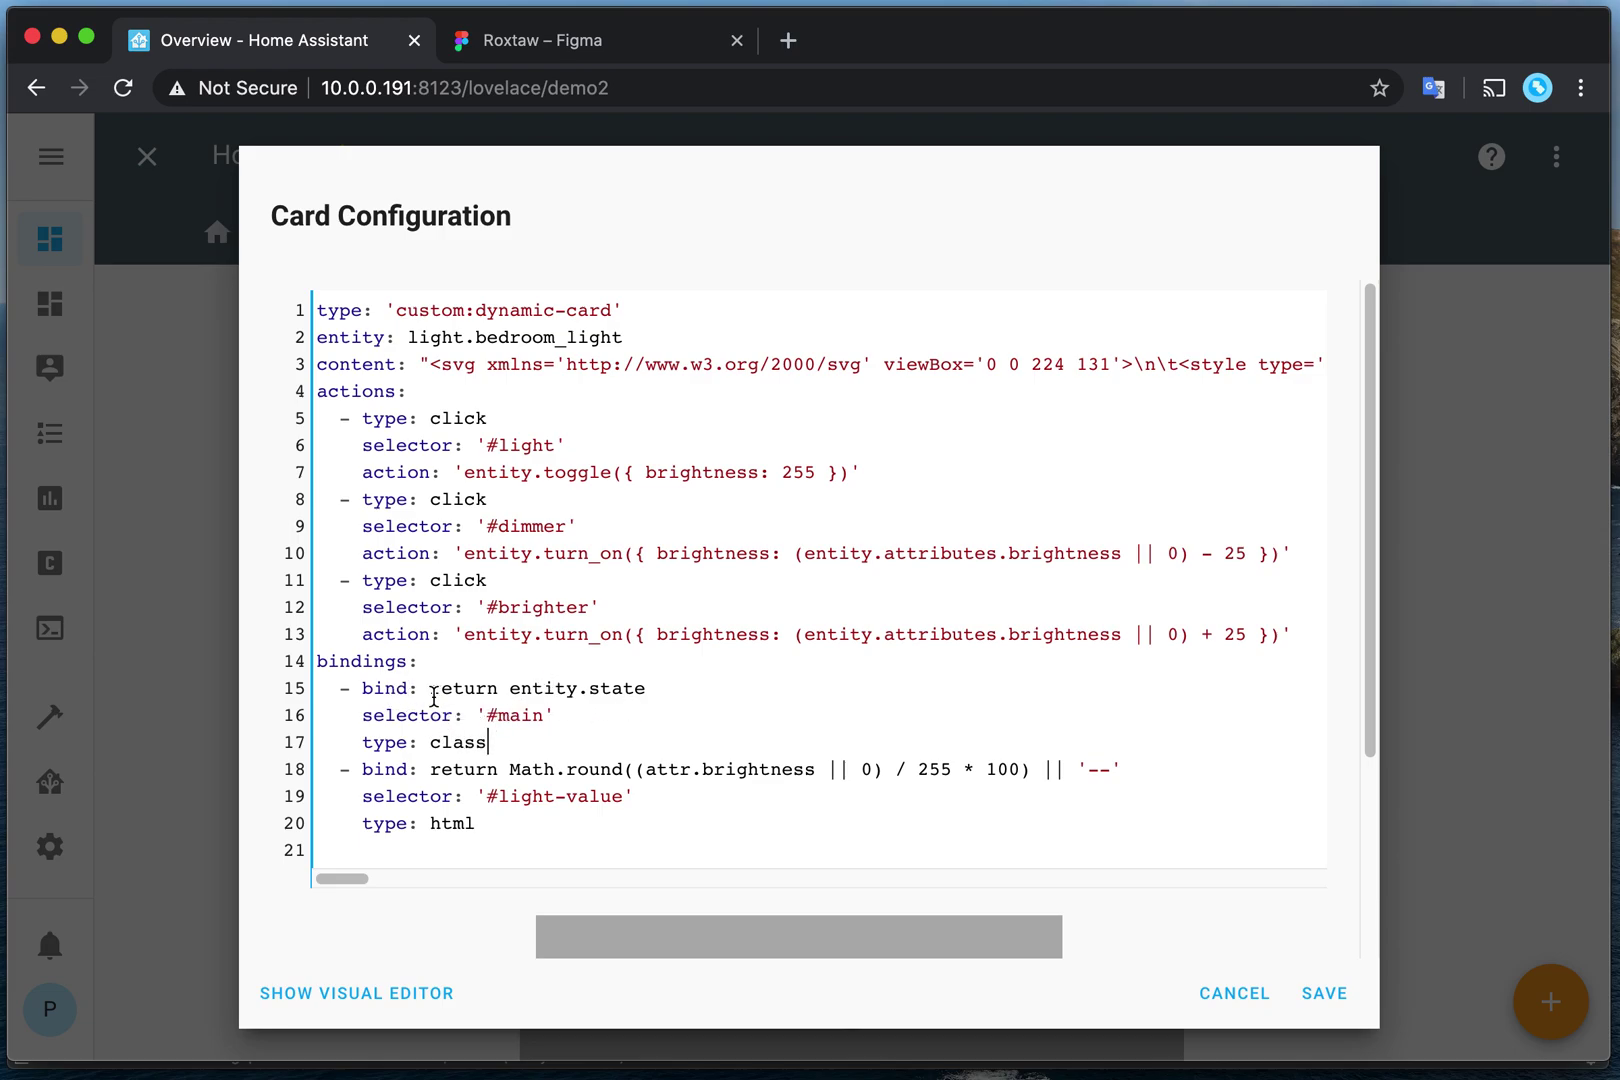
pyautogui.doubleClick(530, 688)
pyautogui.moveTo(530, 688); pyautogui.dragTo(615, 692)
pyautogui.doubleClick(446, 742)
pyautogui.click(523, 716)
pyautogui.doubleClick(401, 773)
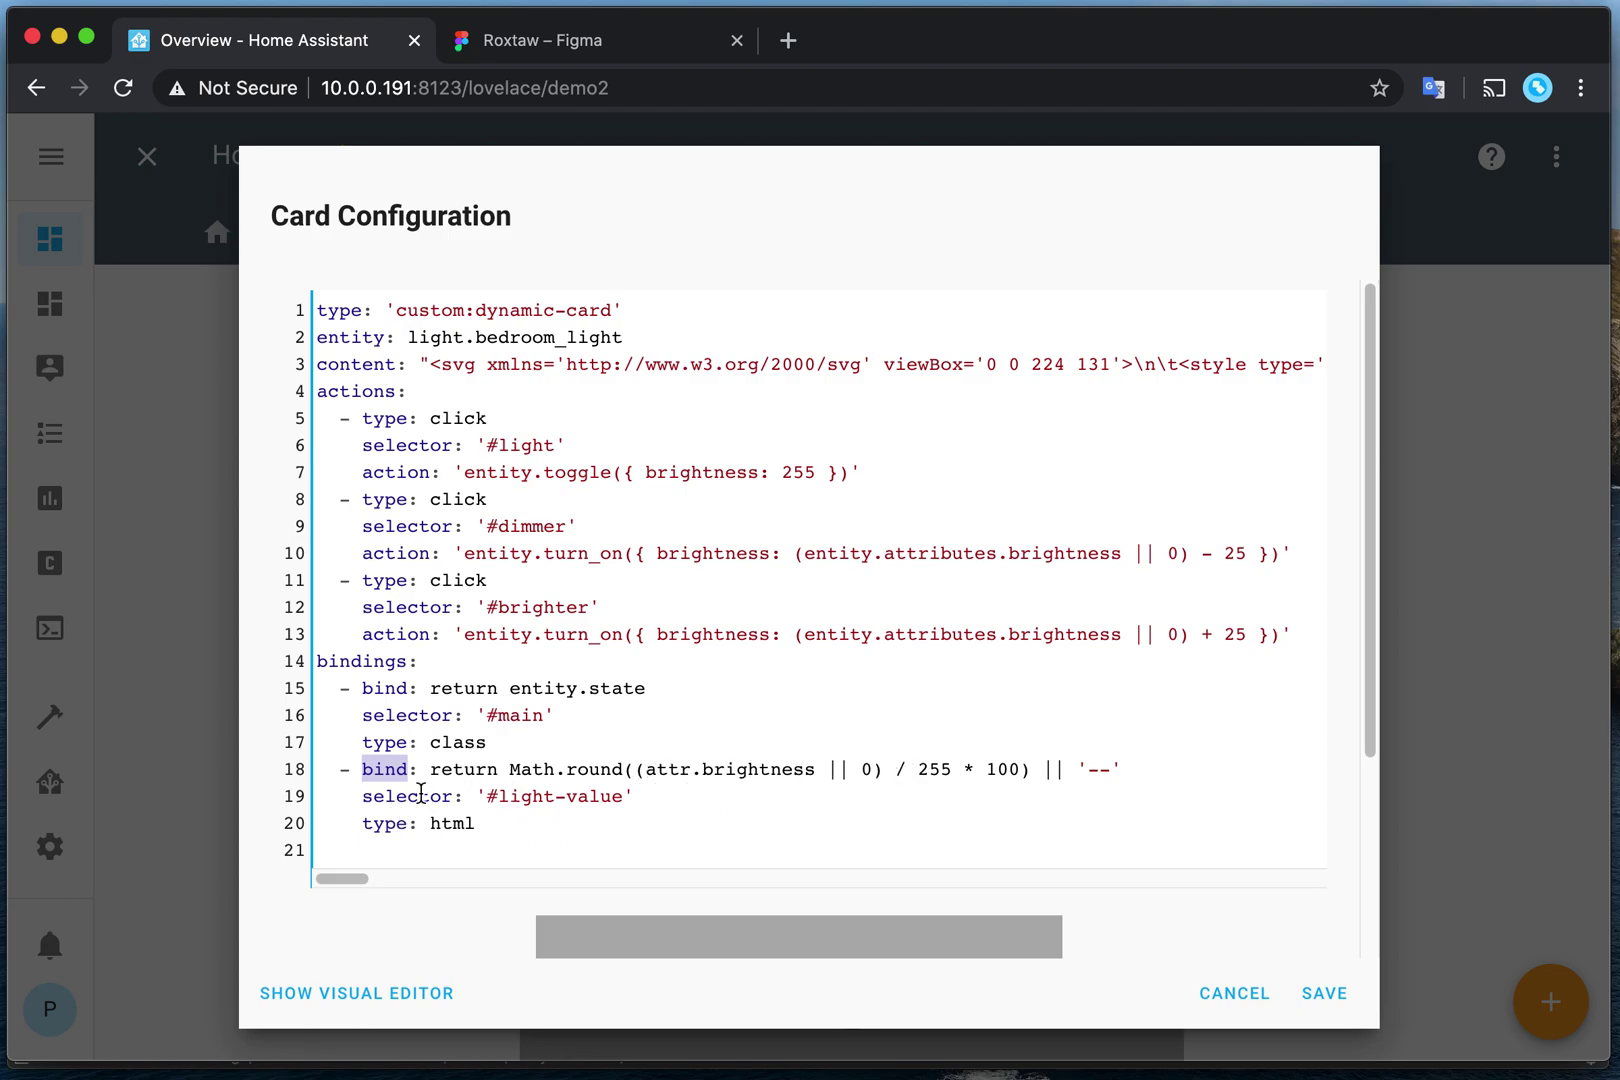
pyautogui.doubleClick(527, 795)
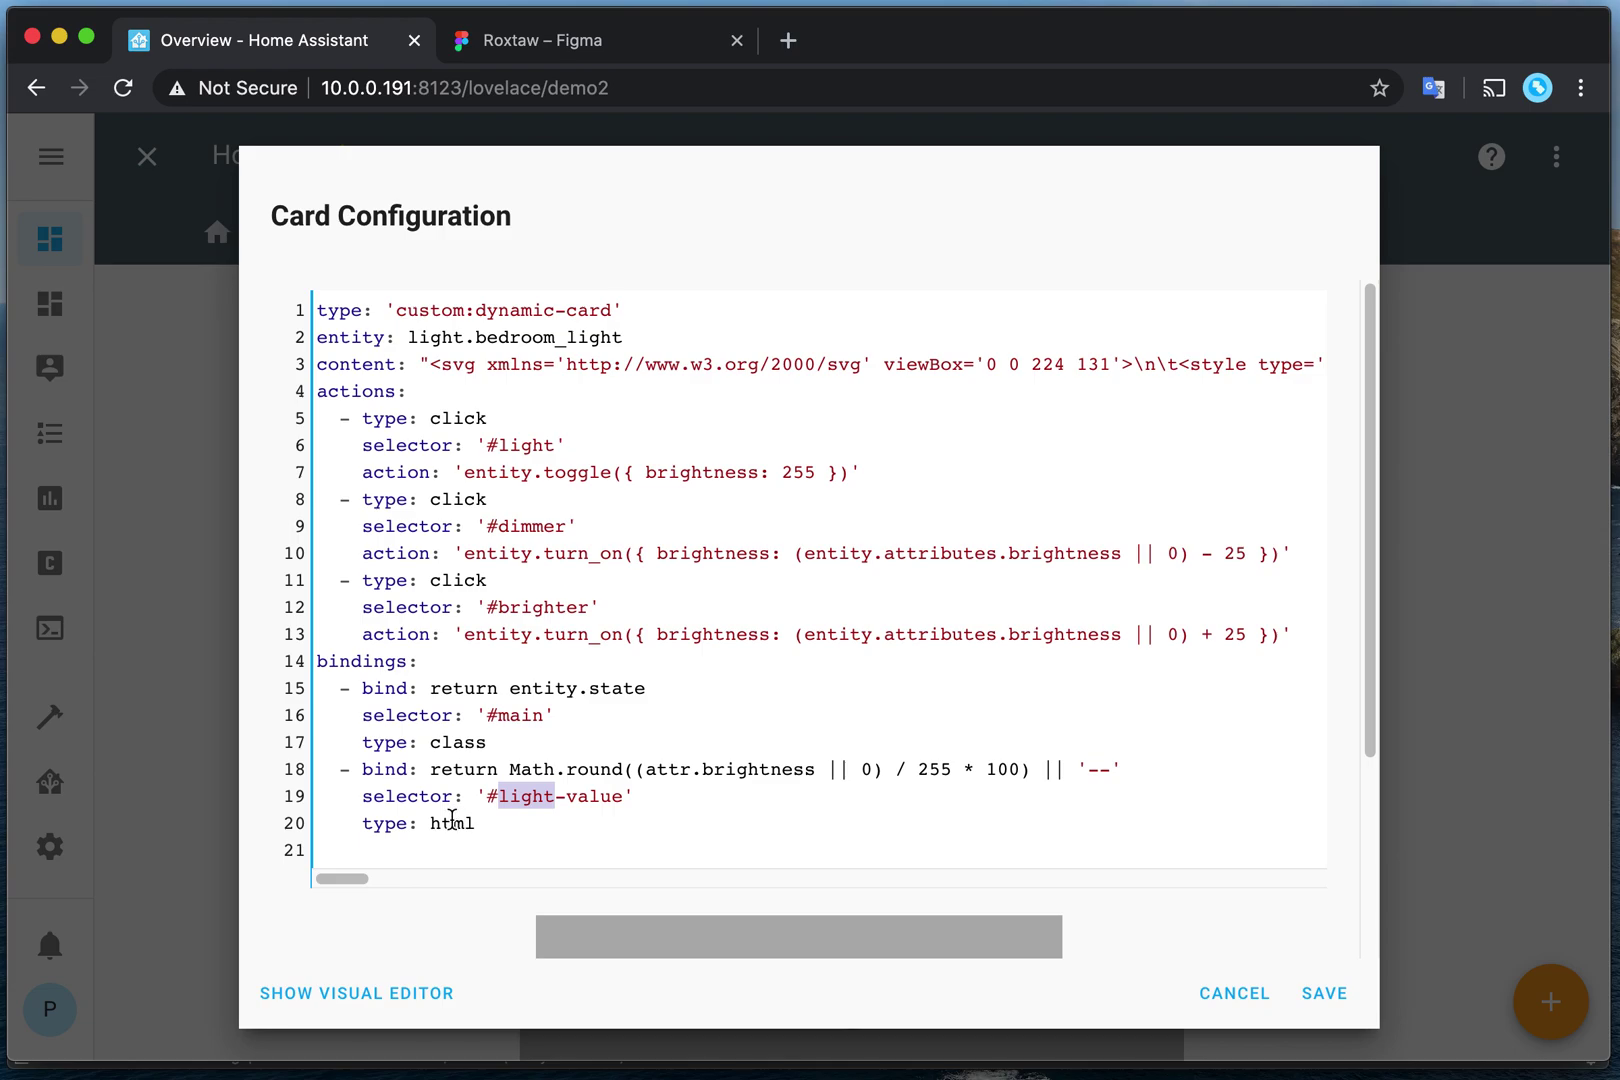
pyautogui.moveTo(362, 688); pyautogui.dragTo(521, 845)
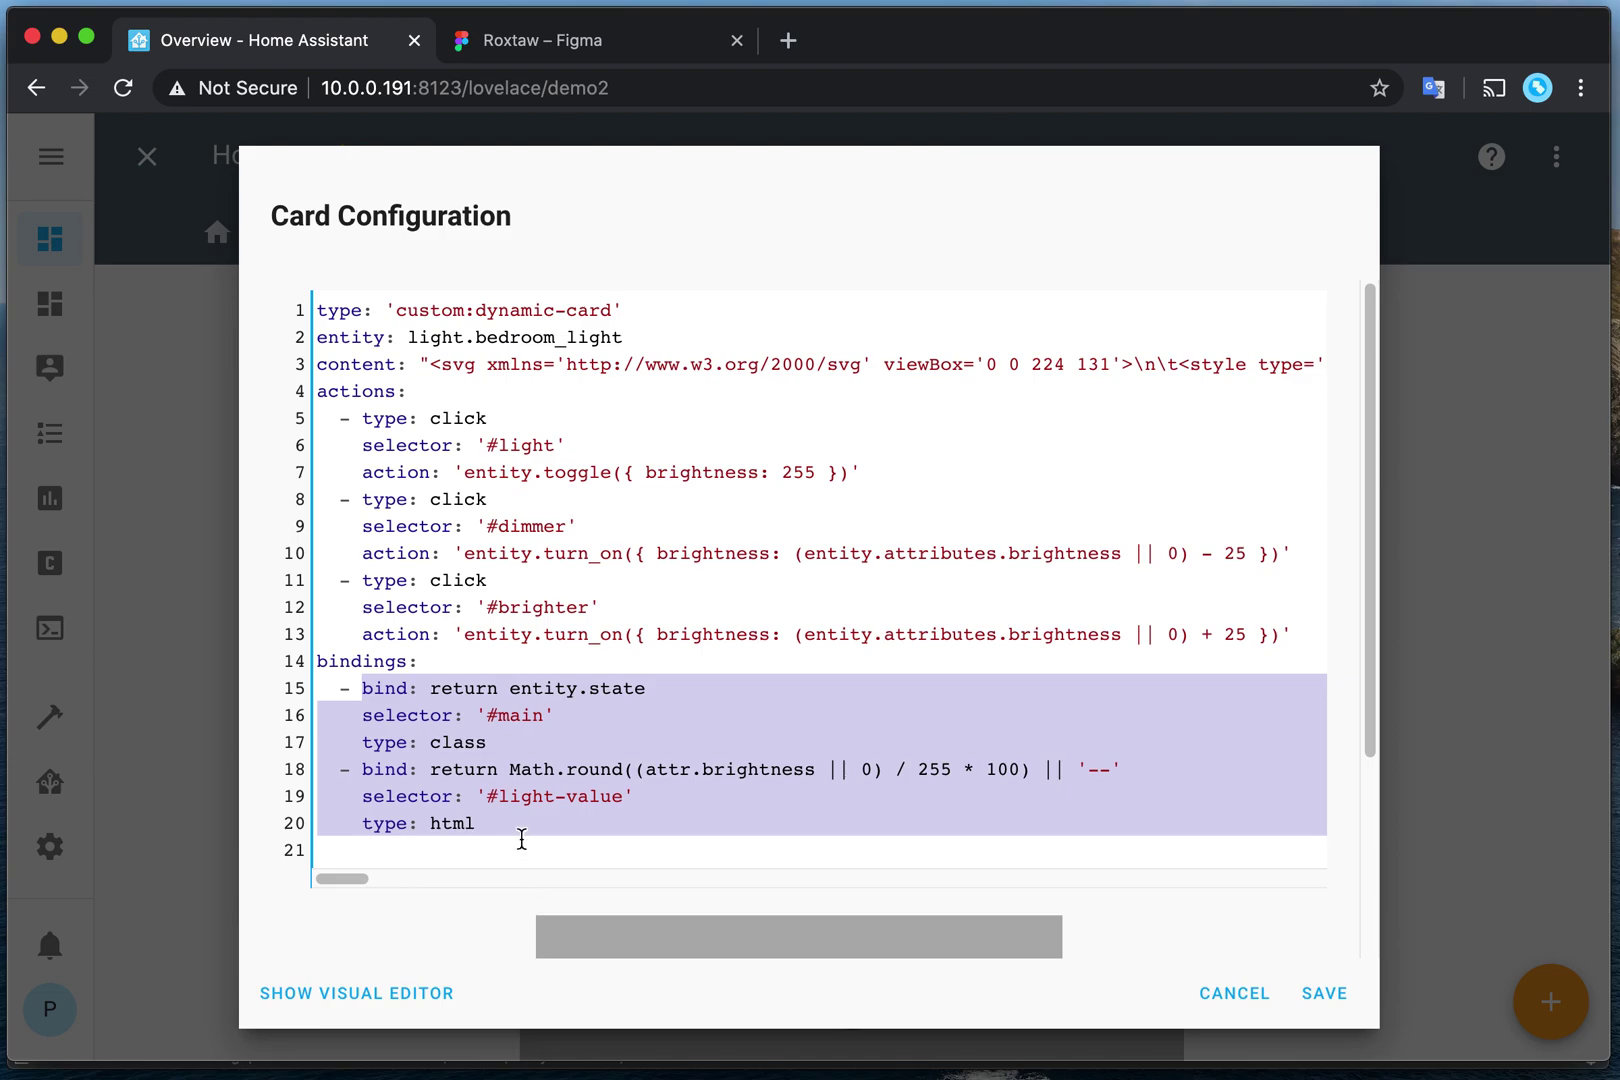
pyautogui.click(521, 830)
# Step: Examine the card's #light, #dimmer and #brighter actions and compare the actions and bindings code with the card preview
pyautogui.click(567, 417)
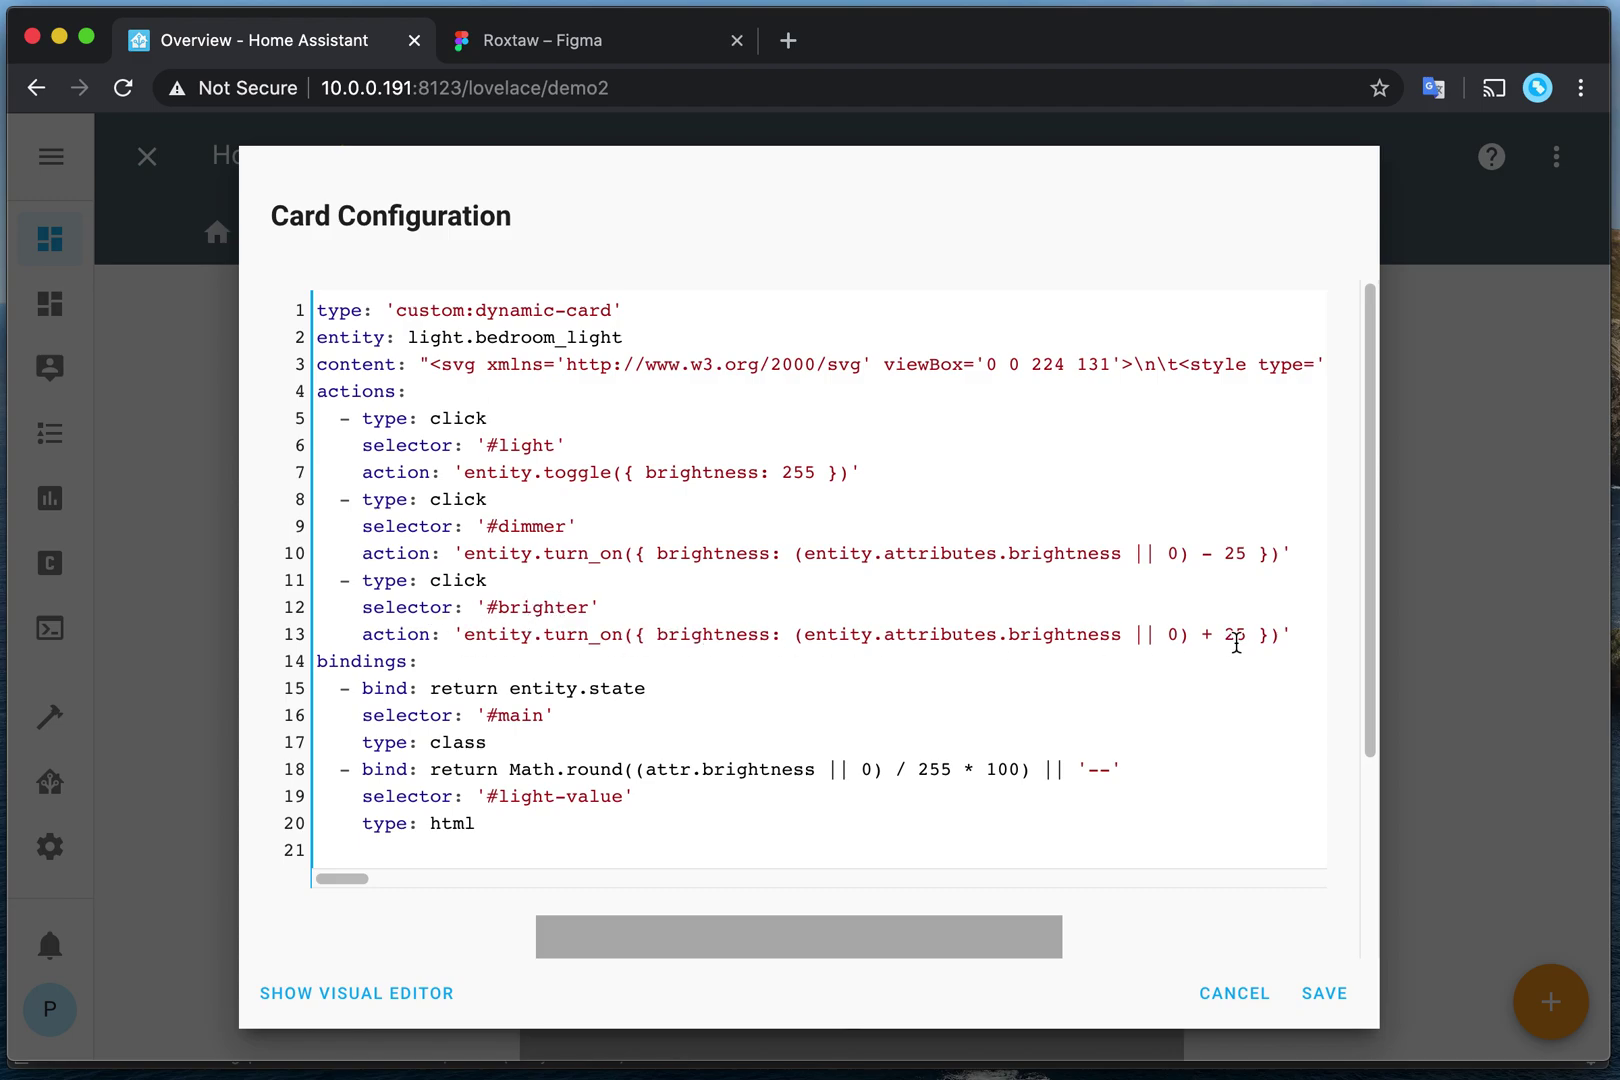
pyautogui.click(545, 634)
pyautogui.scroll(-1, 414, 422)
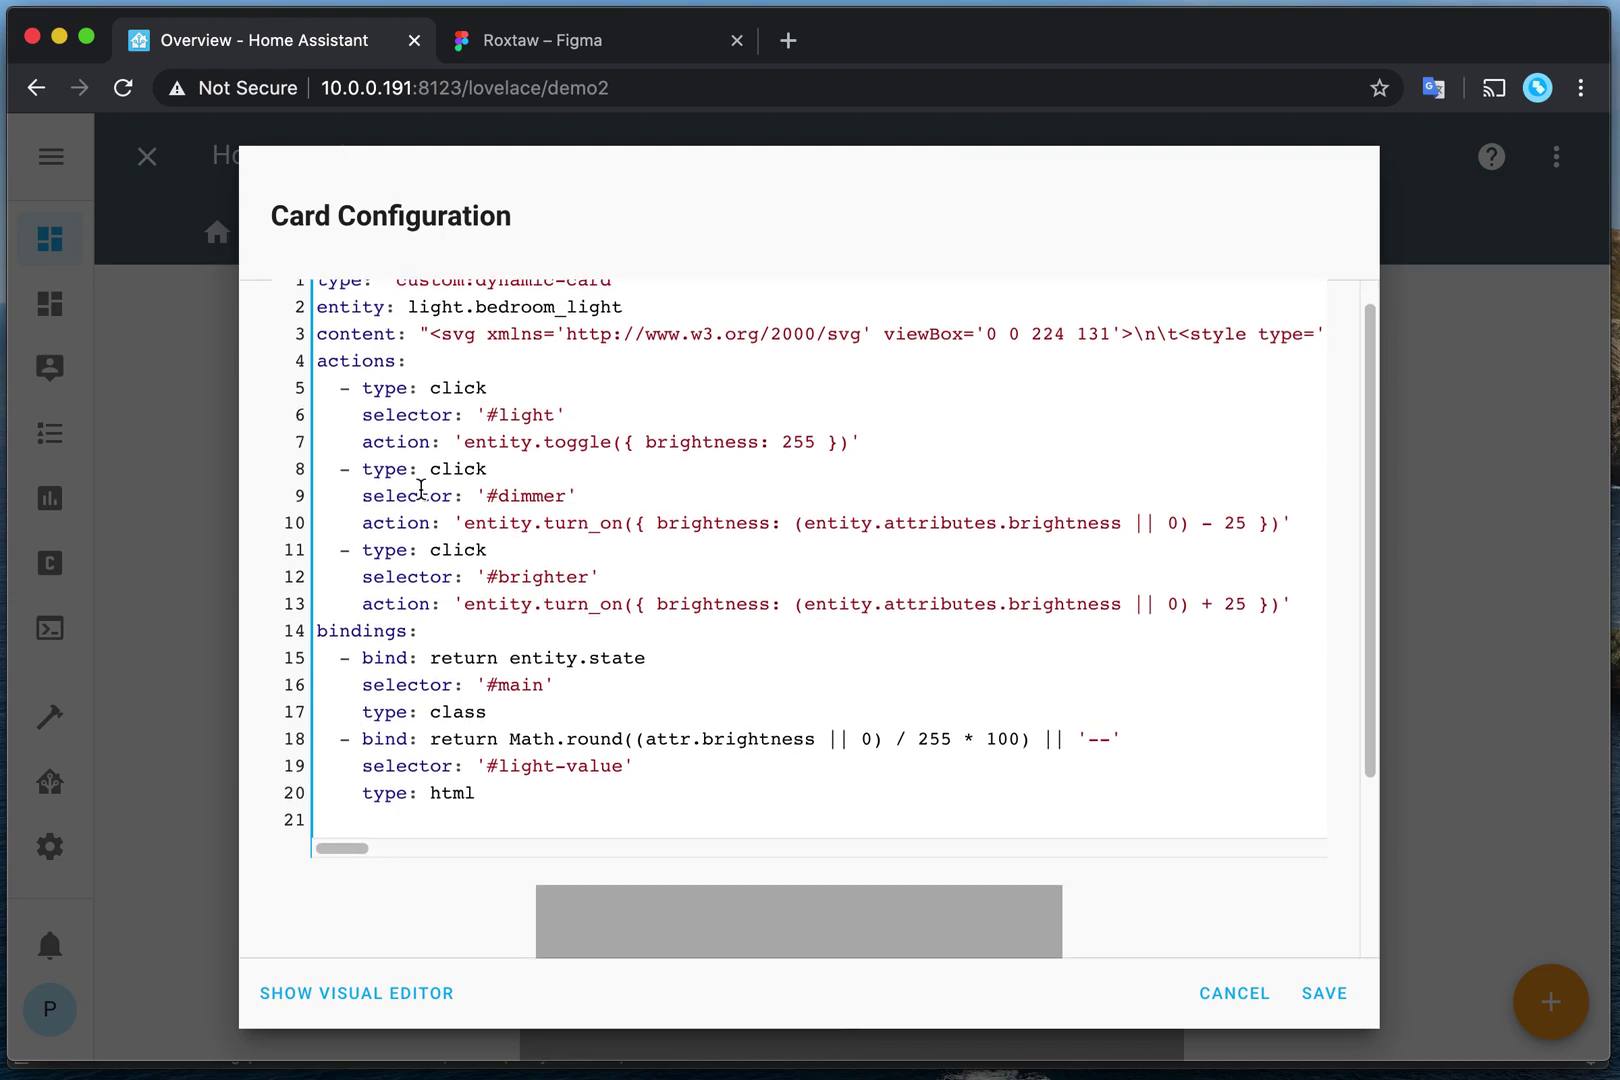
pyautogui.moveTo(495, 795); pyautogui.dragTo(289, 358)
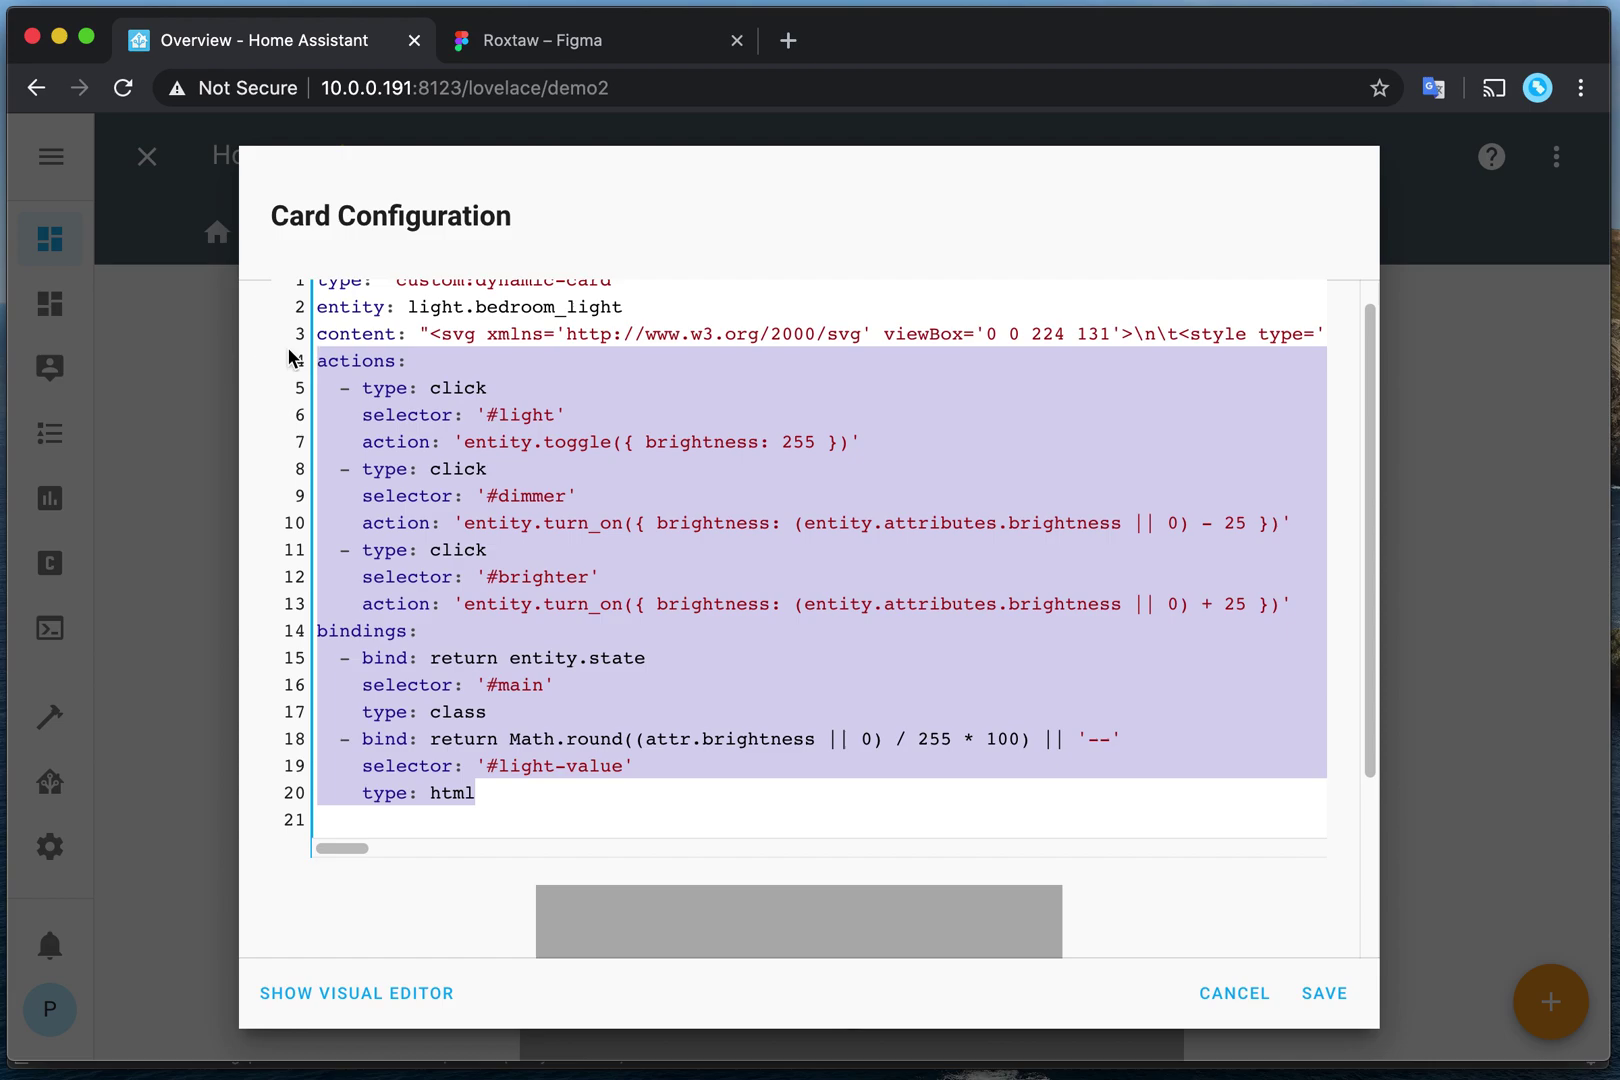
pyautogui.scroll(-5, 1016, 817)
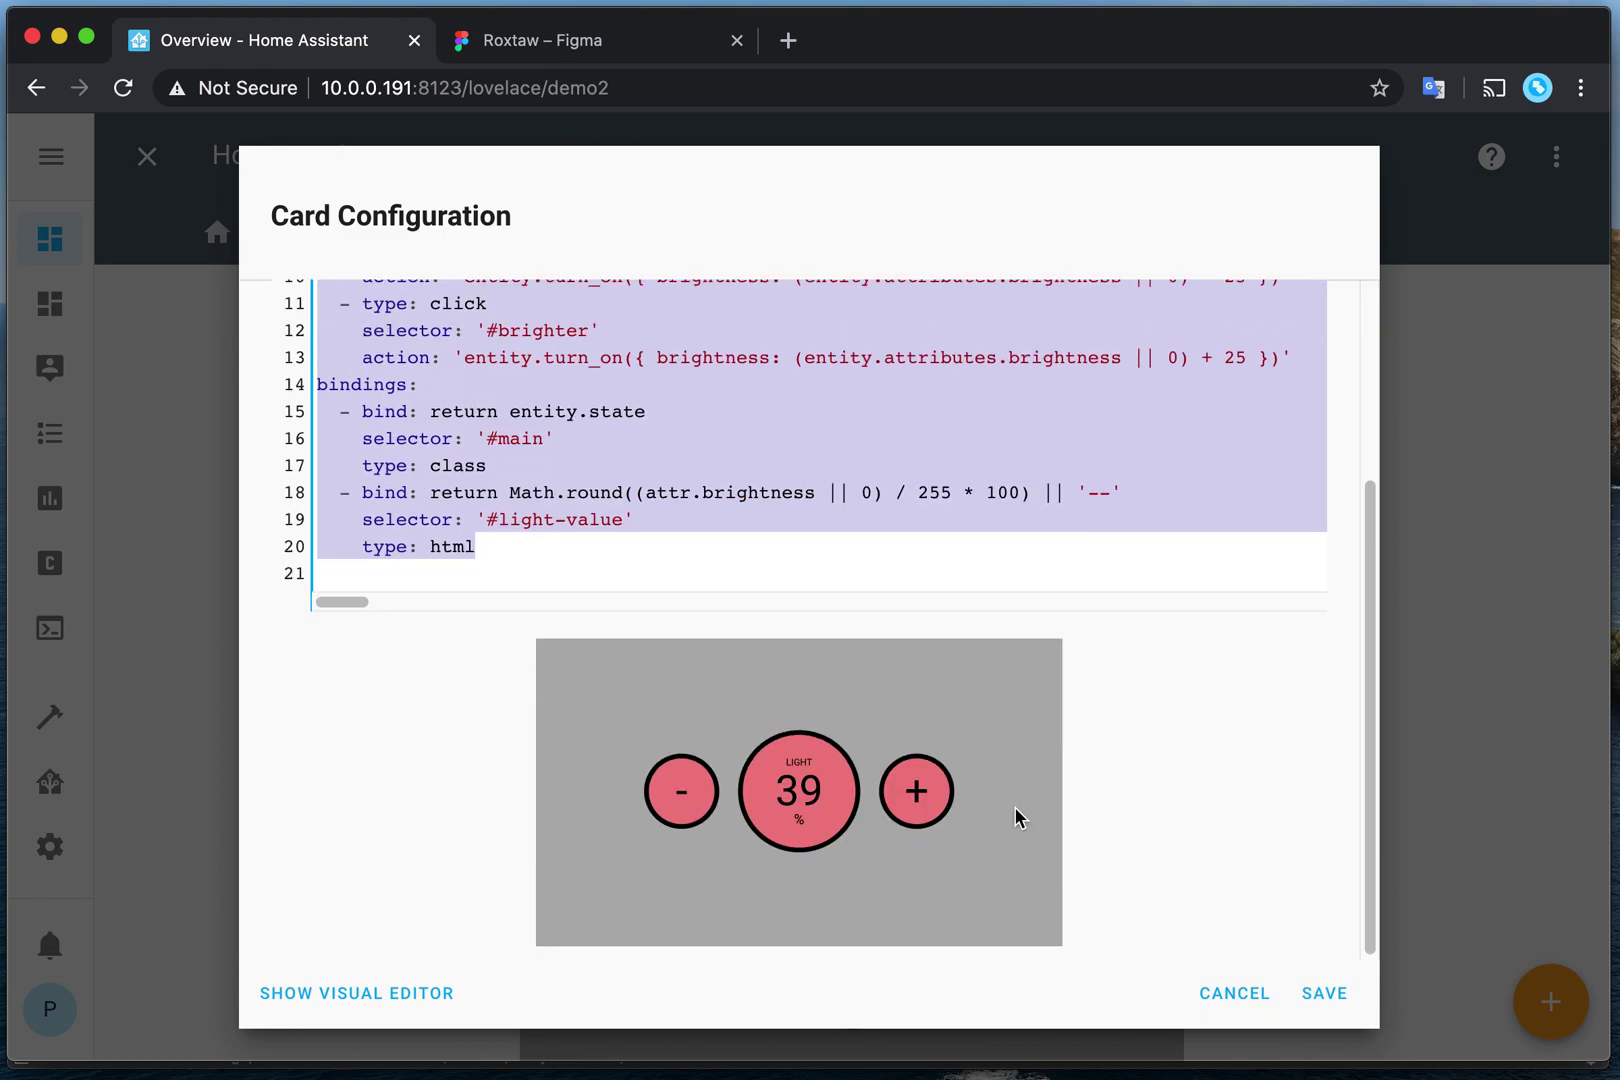
pyautogui.scroll(3, 1002, 557)
pyautogui.scroll(-3, 967, 527)
pyautogui.scroll(5, 922, 491)
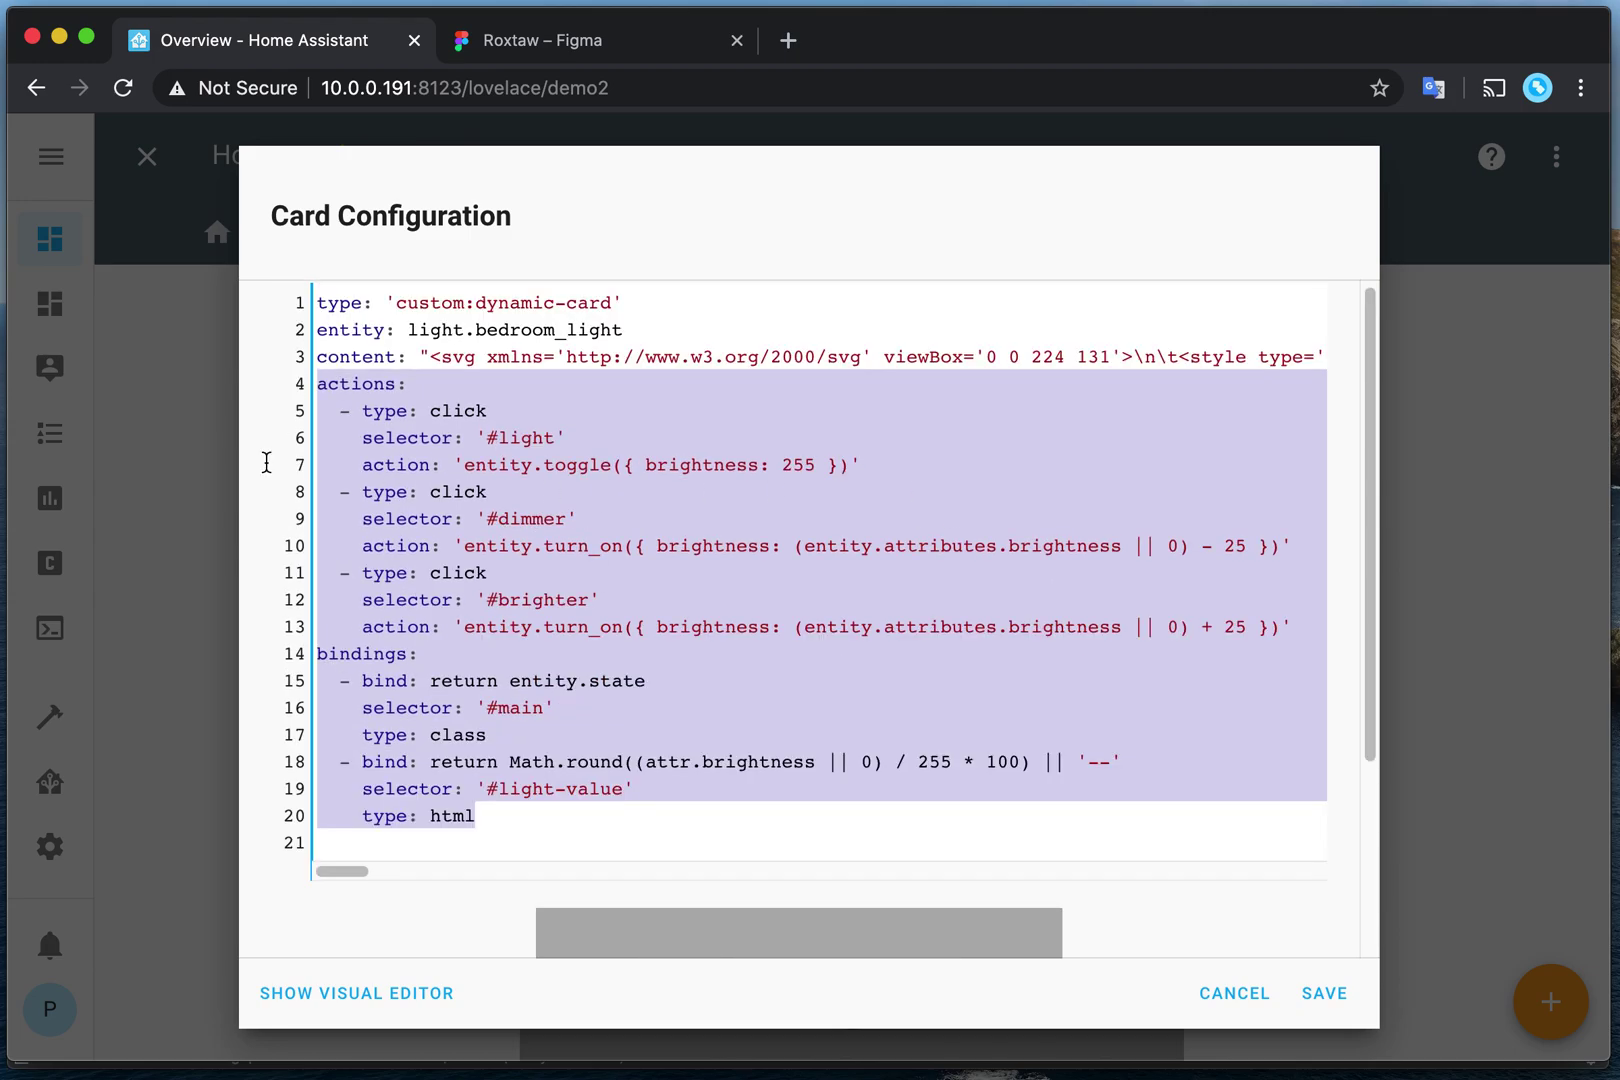
# Step: Add a fourth entry of type "click" to the actions list, directly after the #brighter action
pyautogui.click(818, 624)
pyautogui.doubleClick(818, 624)
pyautogui.press('Right')
pyautogui.press('Return')
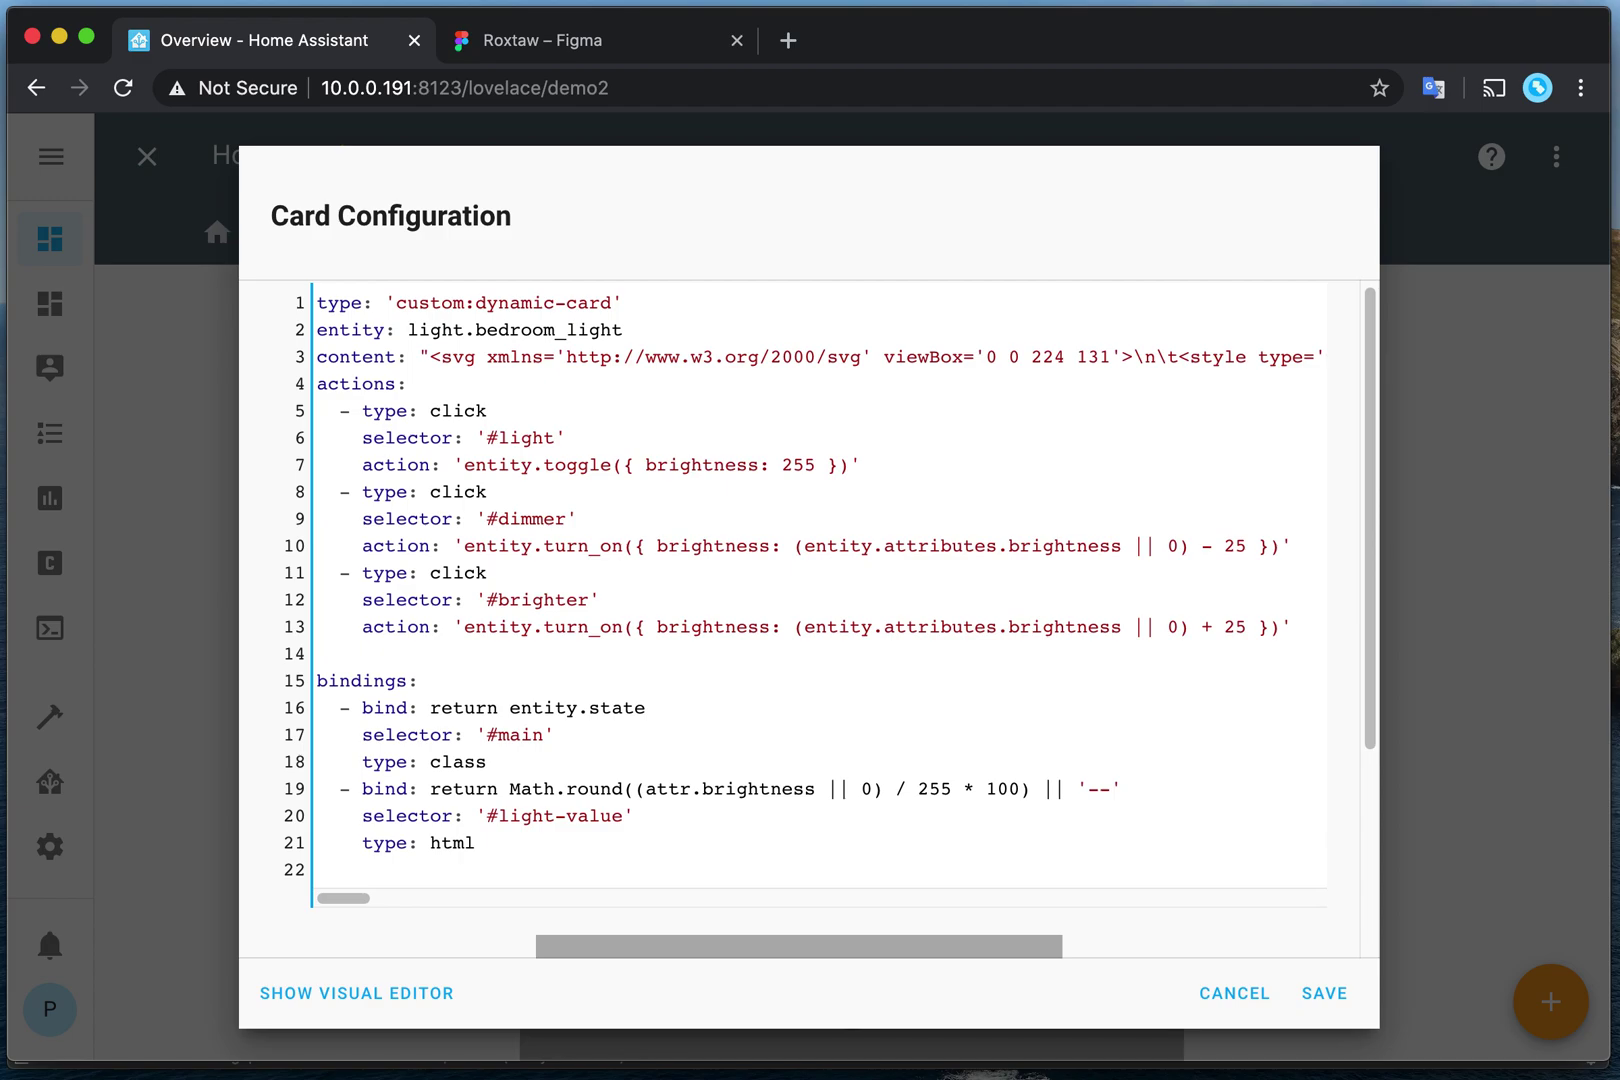
pyautogui.write('-')
pyautogui.hotkey('shift', 'Tab')
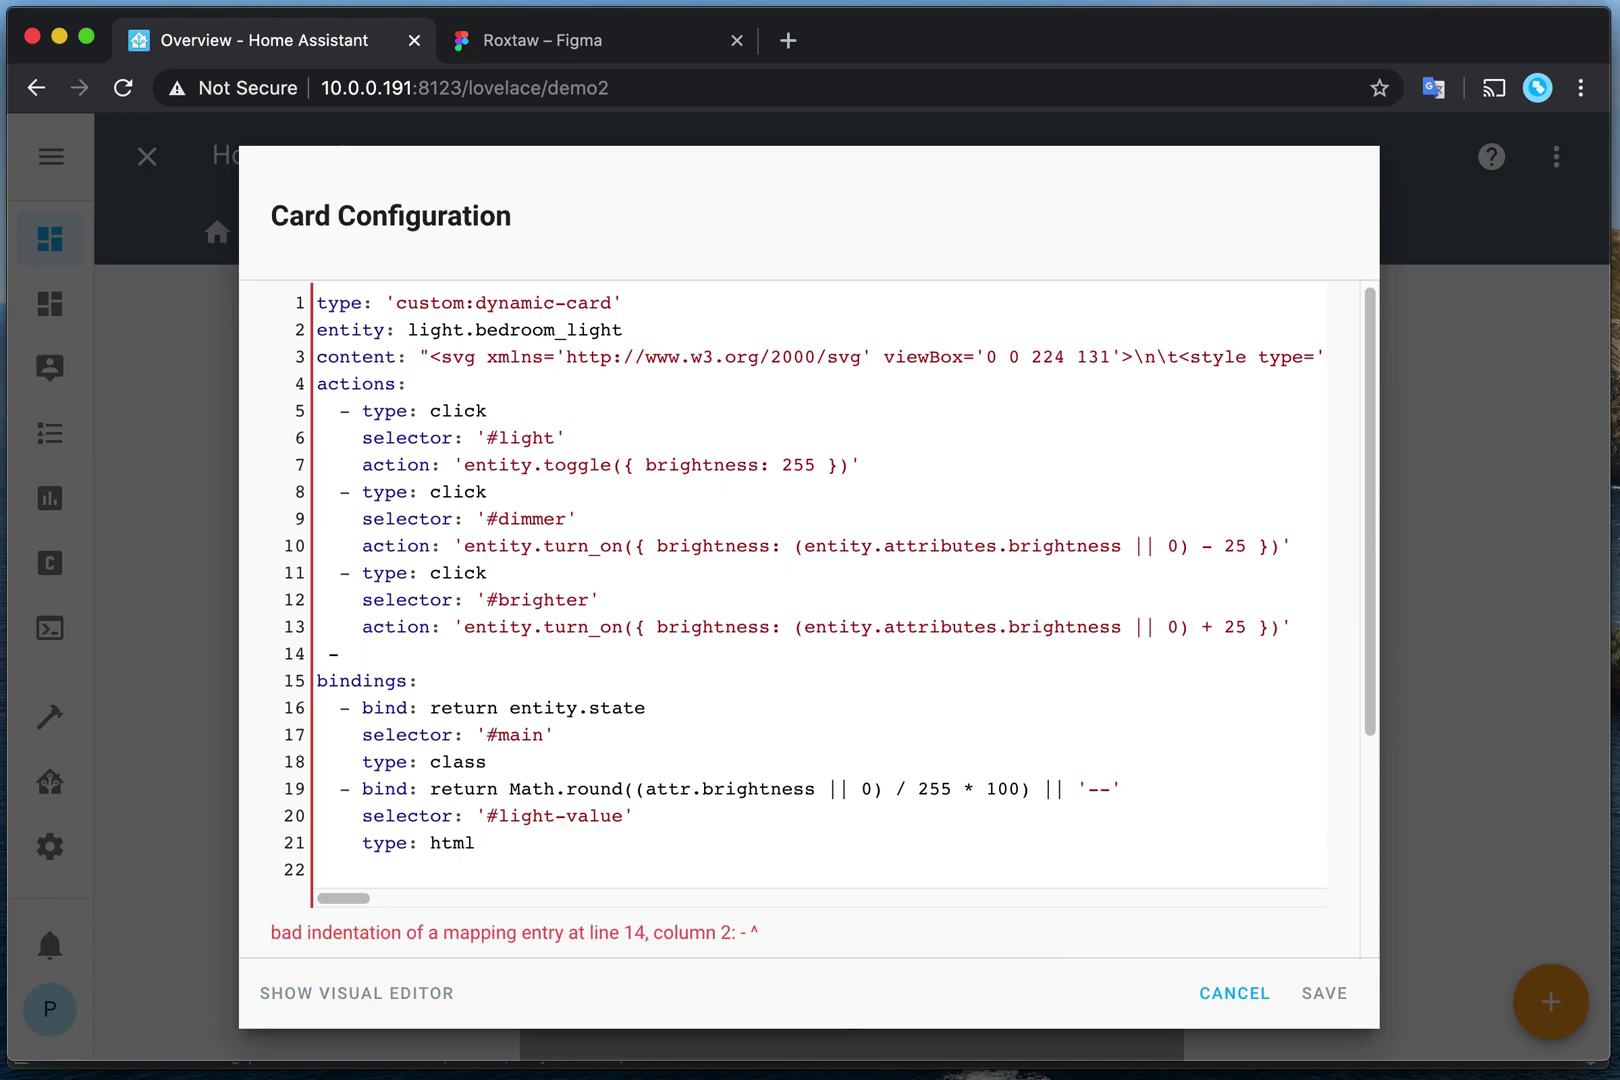
pyautogui.press('Tab')
pyautogui.hotkey('shift', 'Tab')
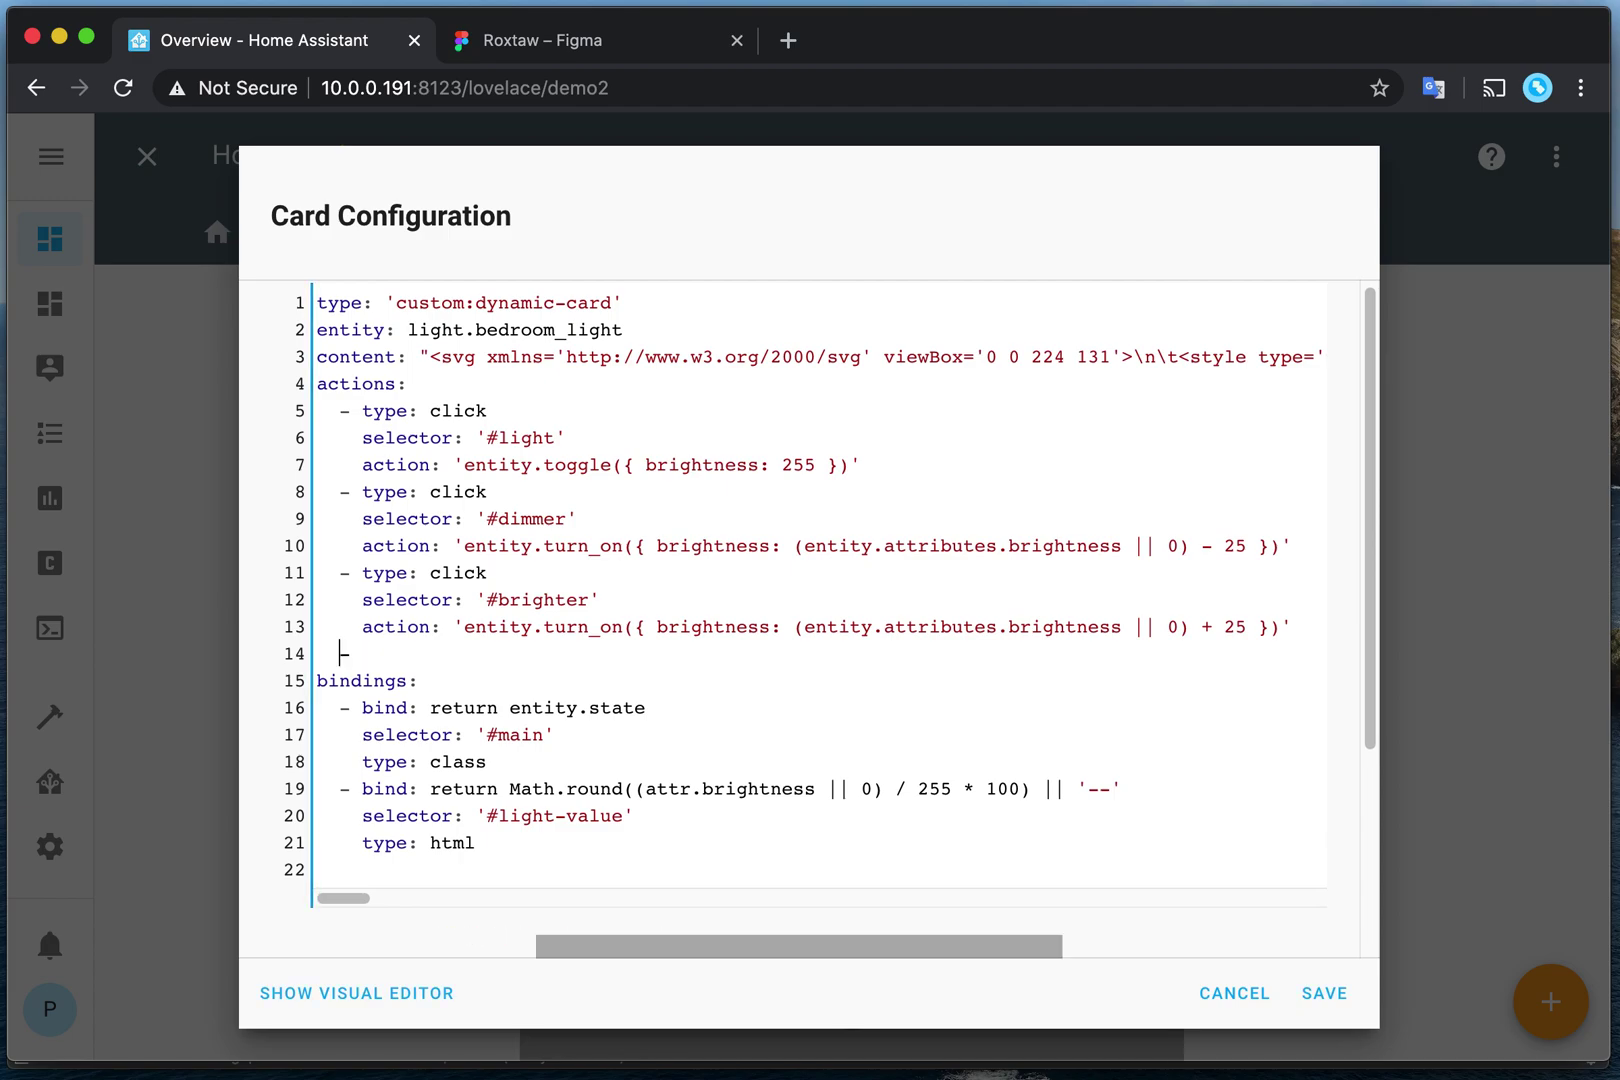
pyautogui.click(350, 653)
pyautogui.write('type: click')
pyautogui.press('Return')
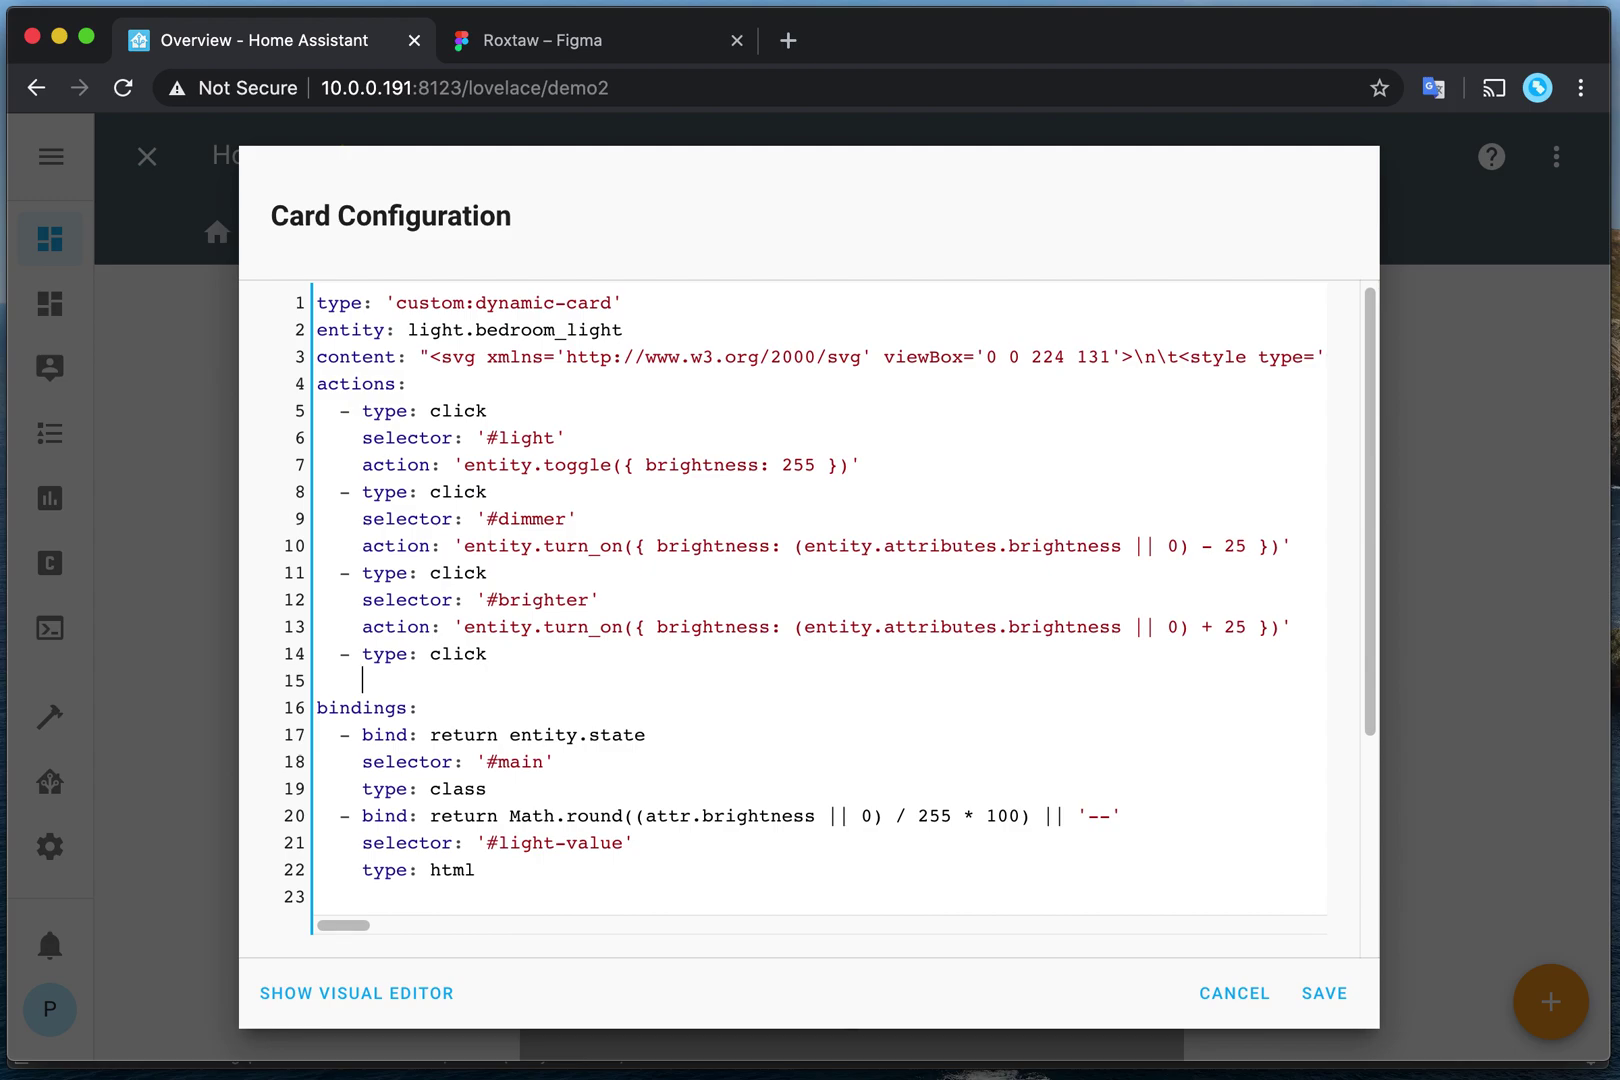
# Step: Give the new action entry the quoted selector '#main'
pyautogui.write('selec')
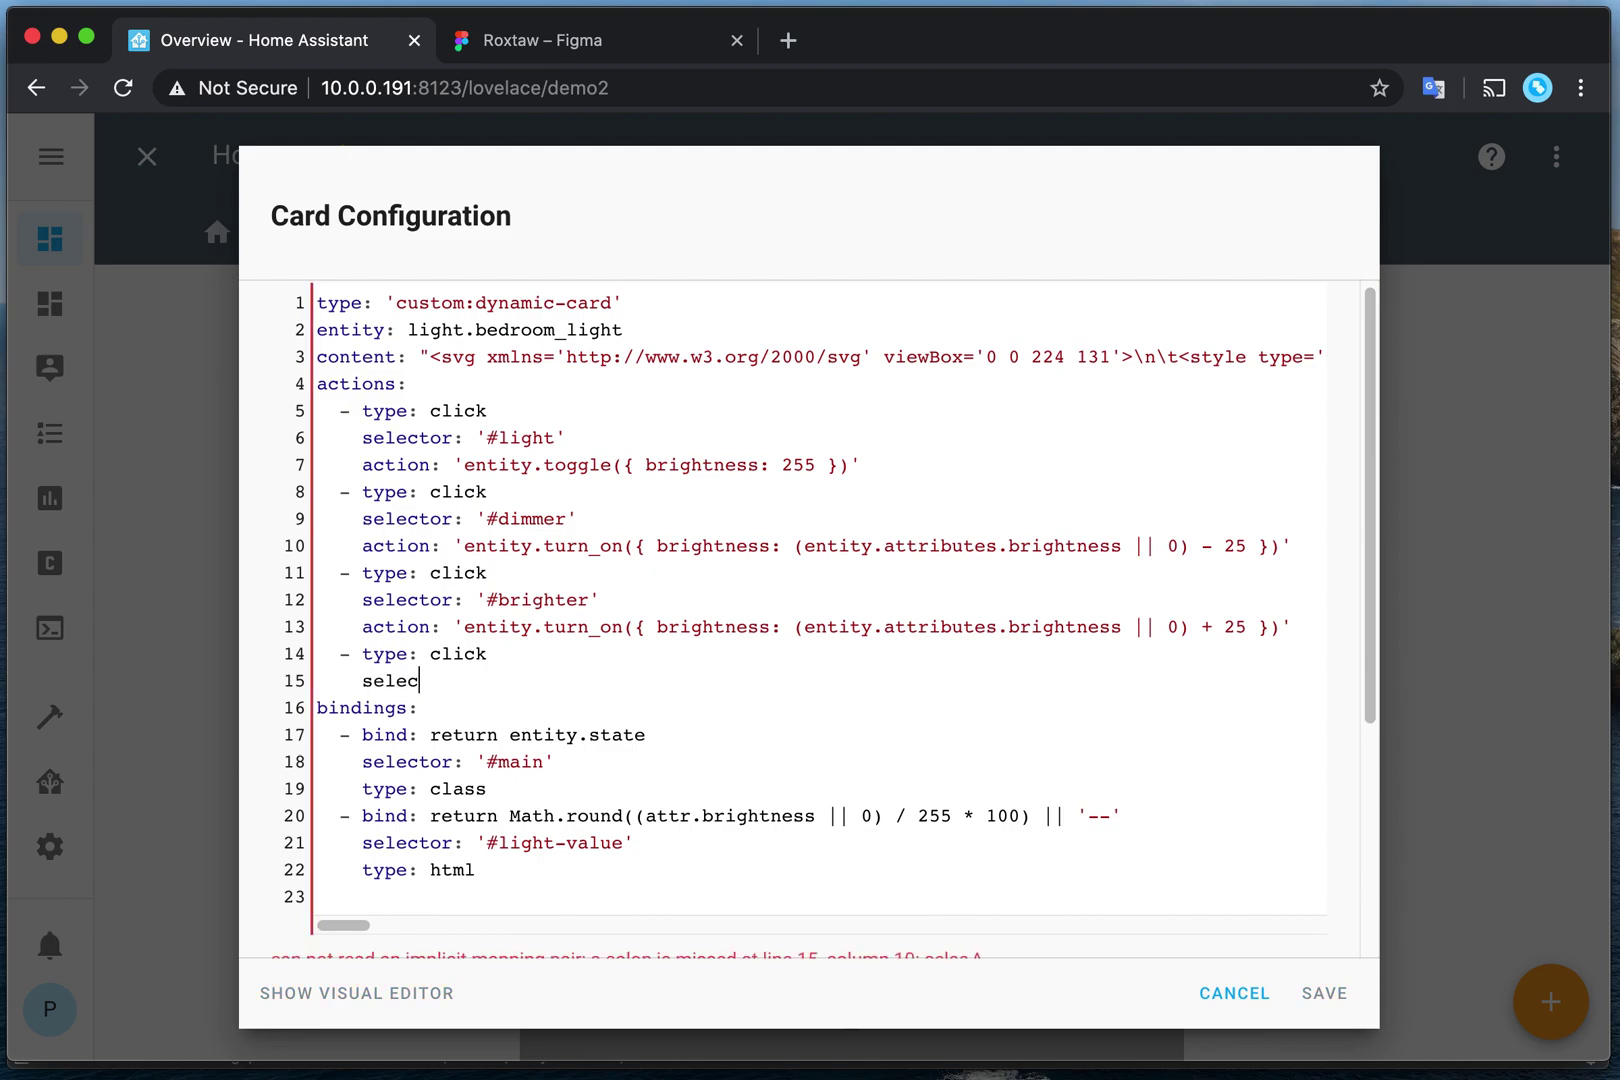
pyautogui.write('tor: #main')
pyautogui.hotkey('alt', 'shift', 'Left')
pyautogui.hotkey('shift', 'Left')
pyautogui.hotkey('shift', 'Left')
pyautogui.hotkey('shift', 'Left')
pyautogui.hotkey('shift', 'Right')
pyautogui.hotkey('shift', 'Right')
pyautogui.hotkey('shift', 'Right')
pyautogui.hotkey('shift', 'Left')
pyautogui.write("'#main")
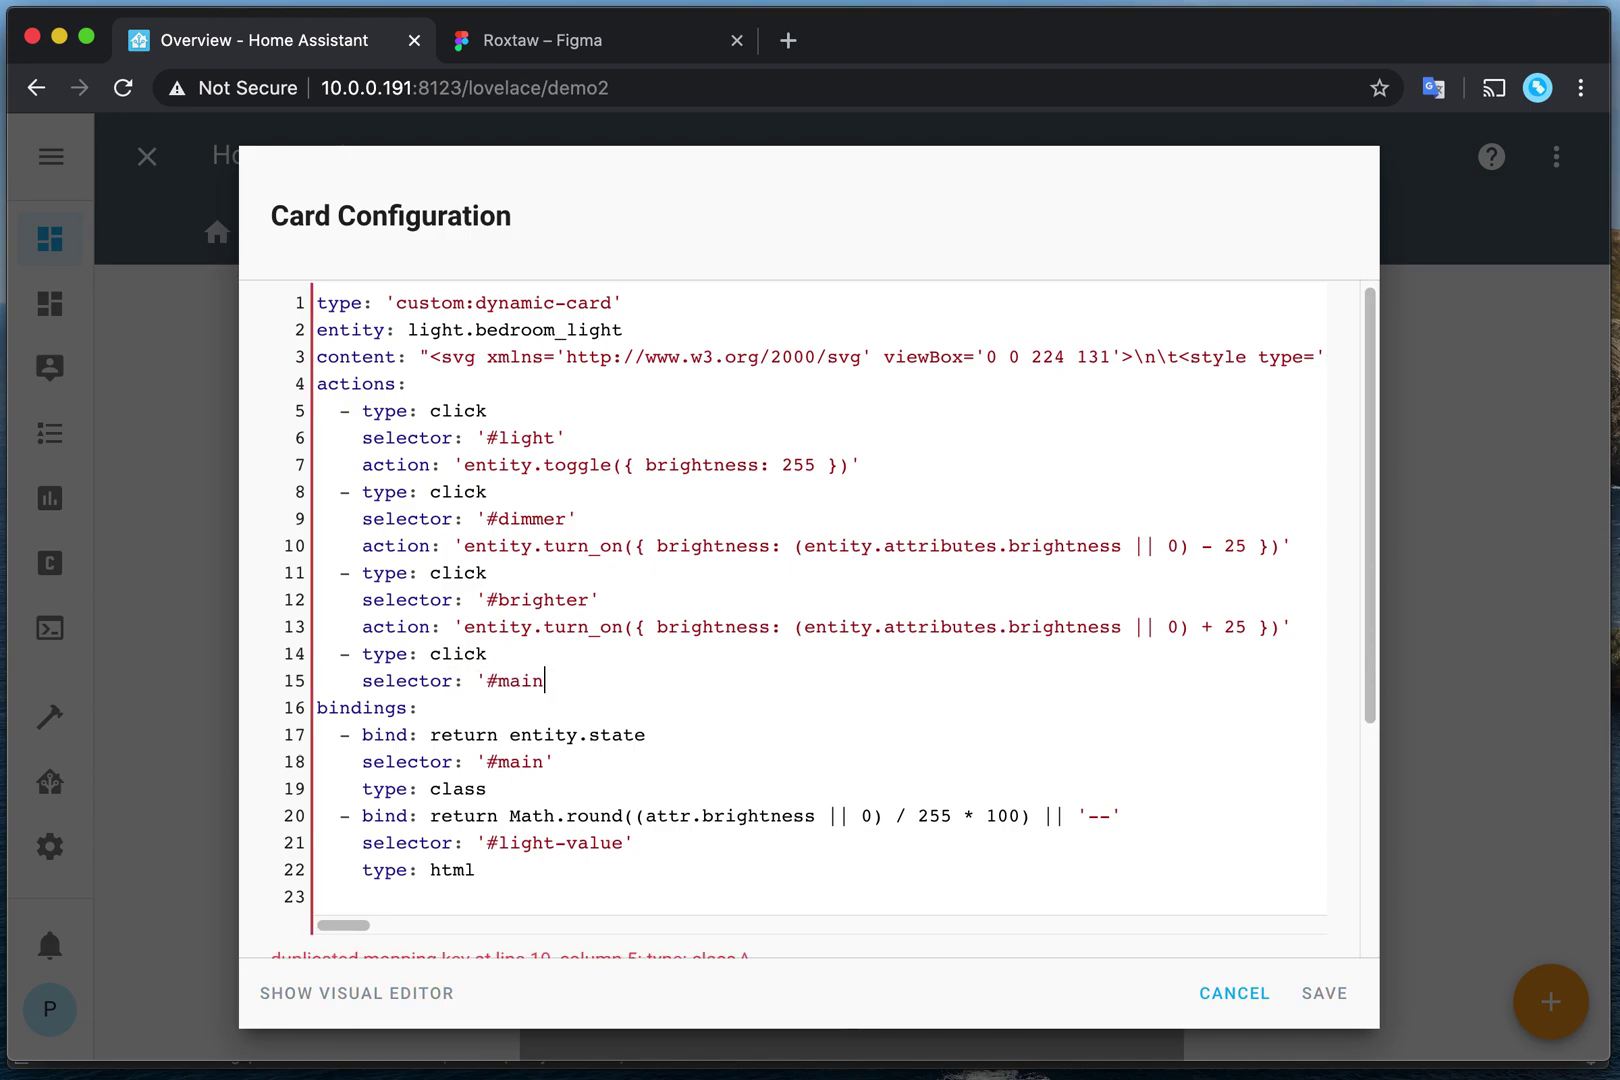
pyautogui.write("'")
# Step: Set the new entry's action to alert("it works!!") and save the card configuration
pyautogui.press('Return')
pyautogui.write('action:')
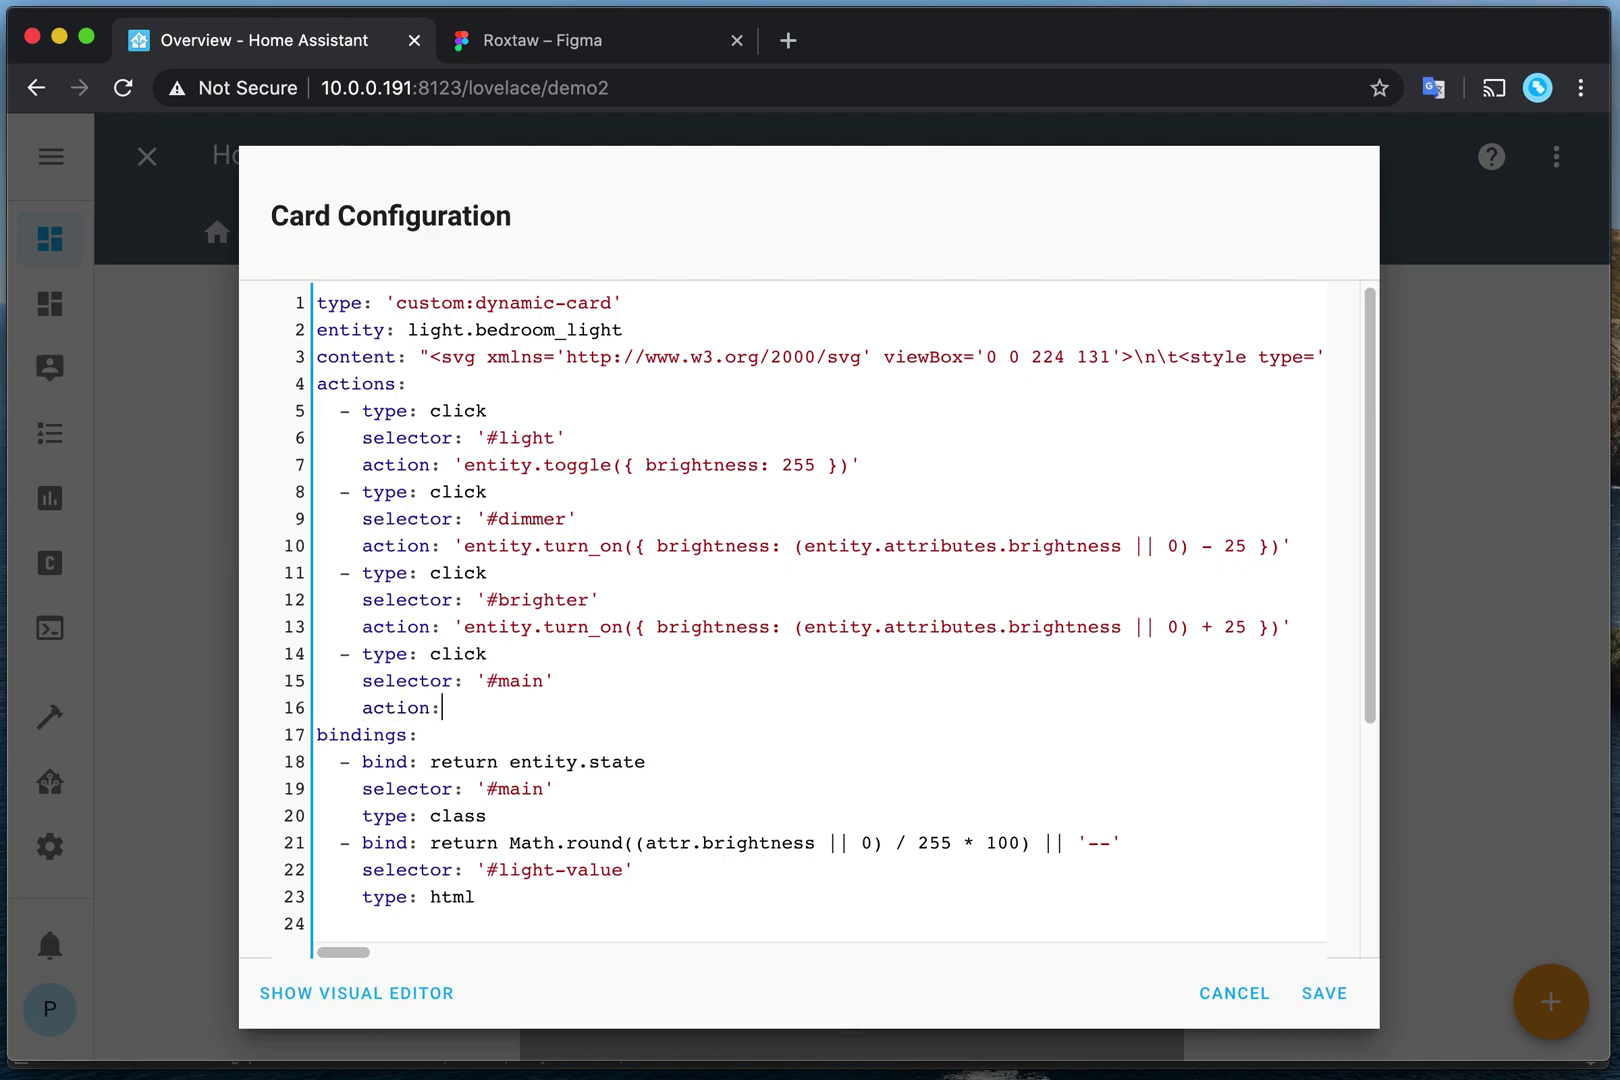
pyautogui.write('aler')
pyautogui.write('t')
pyautogui.write('()')
pyautogui.write('""')
pyautogui.write('it workd')
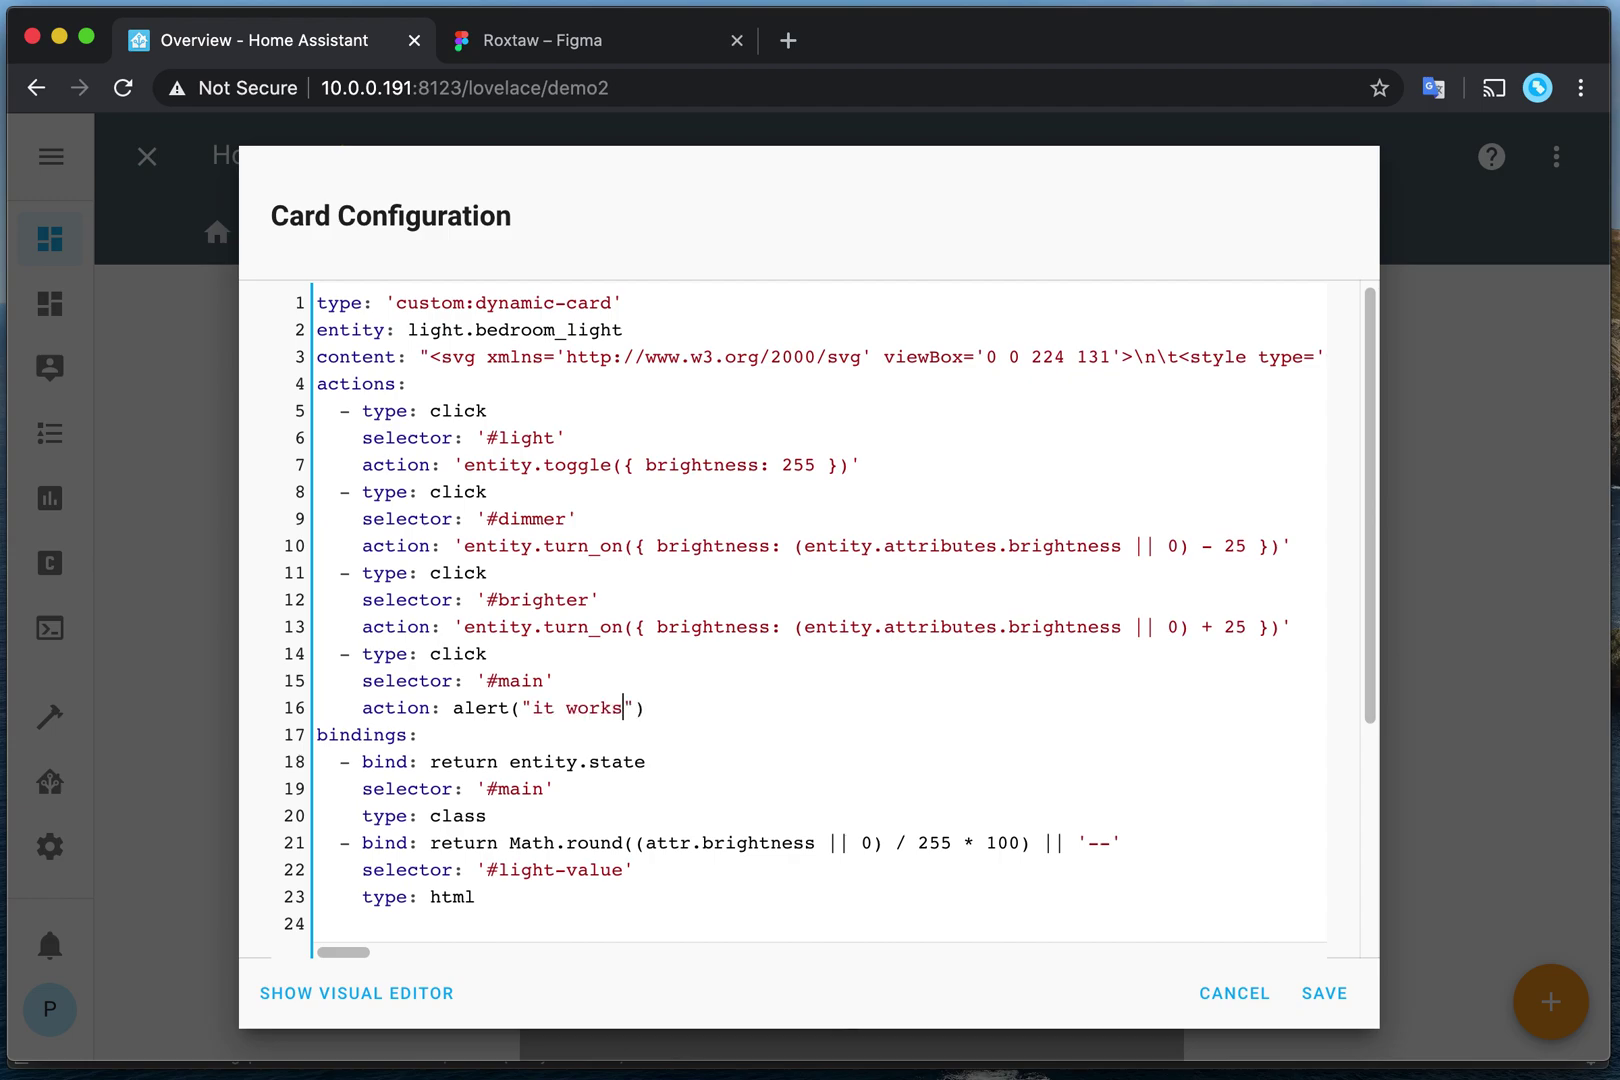
pyautogui.write('!!')
pyautogui.click(1344, 992)
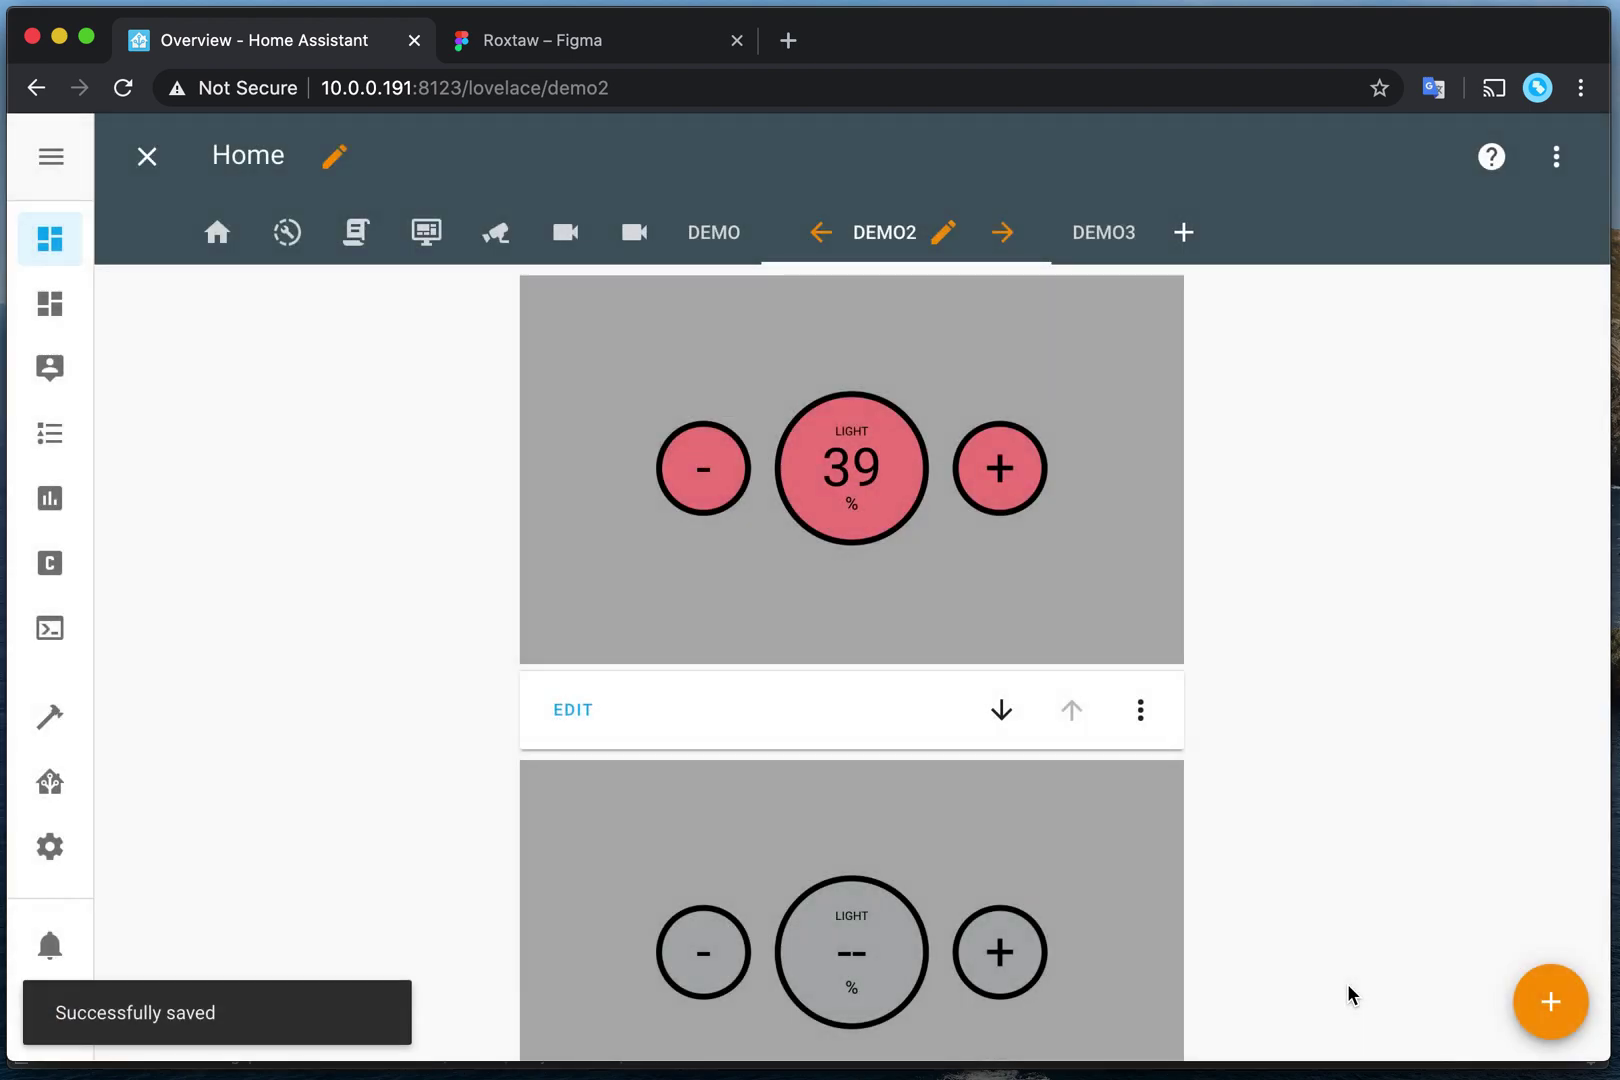
# Step: Exit dashboard editing, trigger the first card's new alert action and dismiss the alert
pyautogui.click(147, 156)
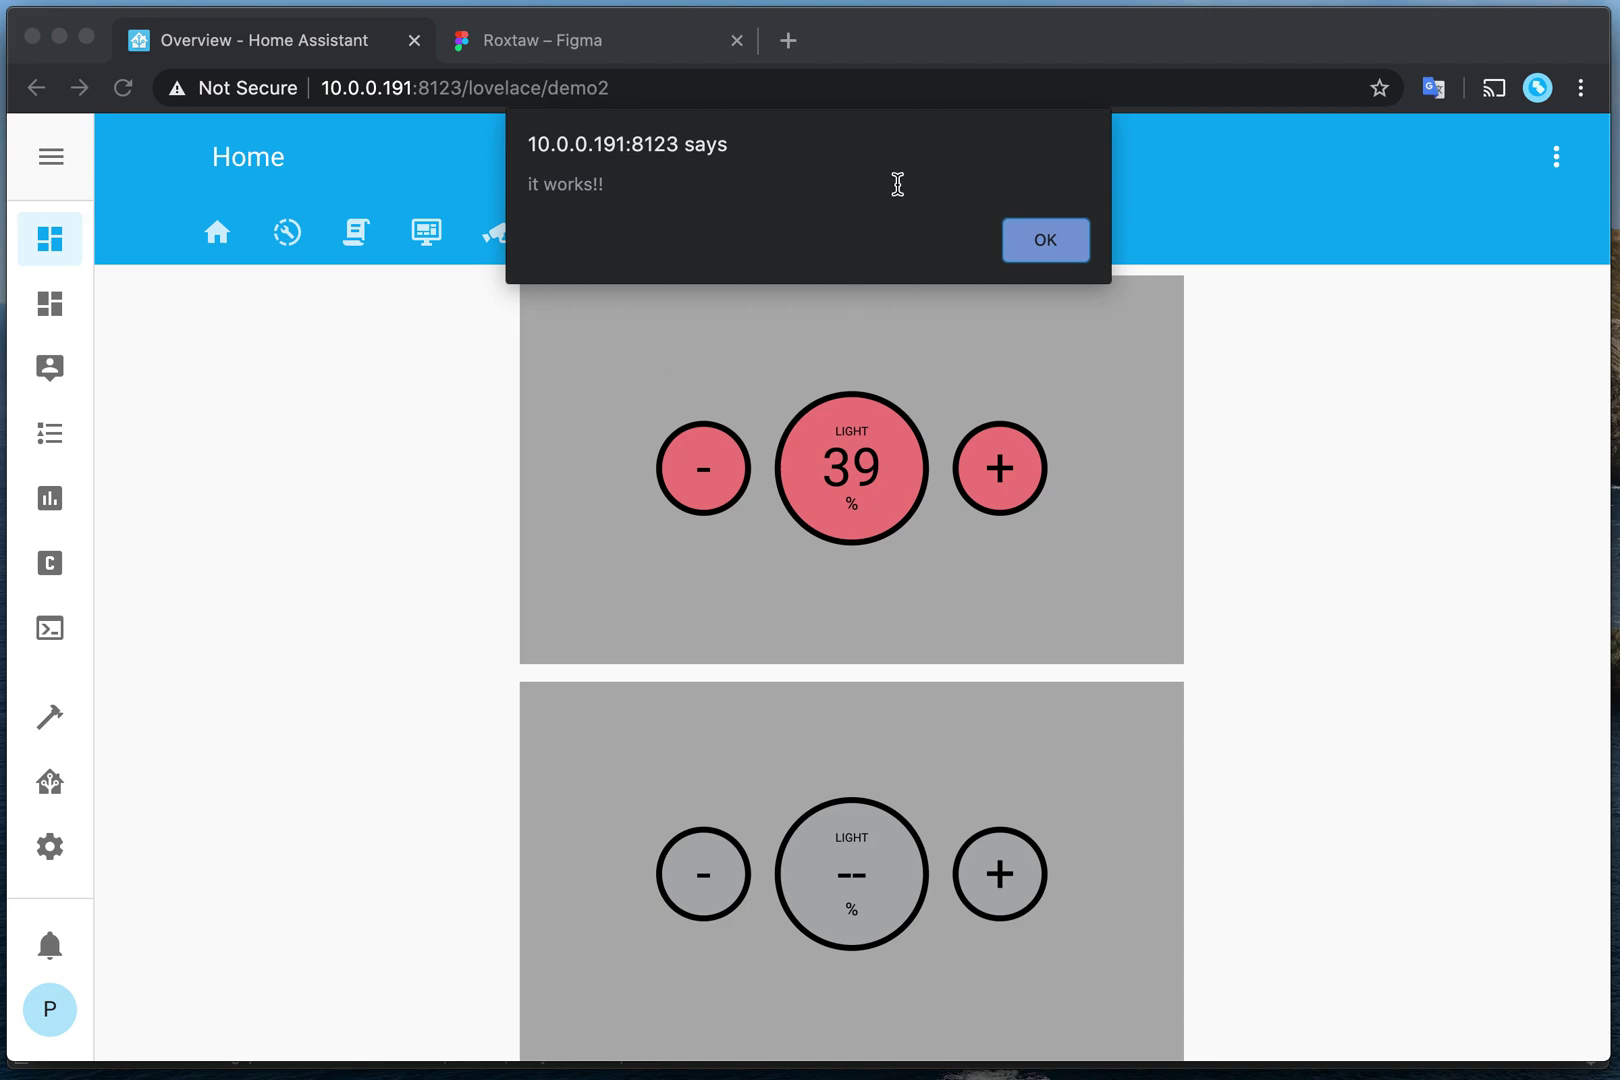
pyautogui.click(1070, 244)
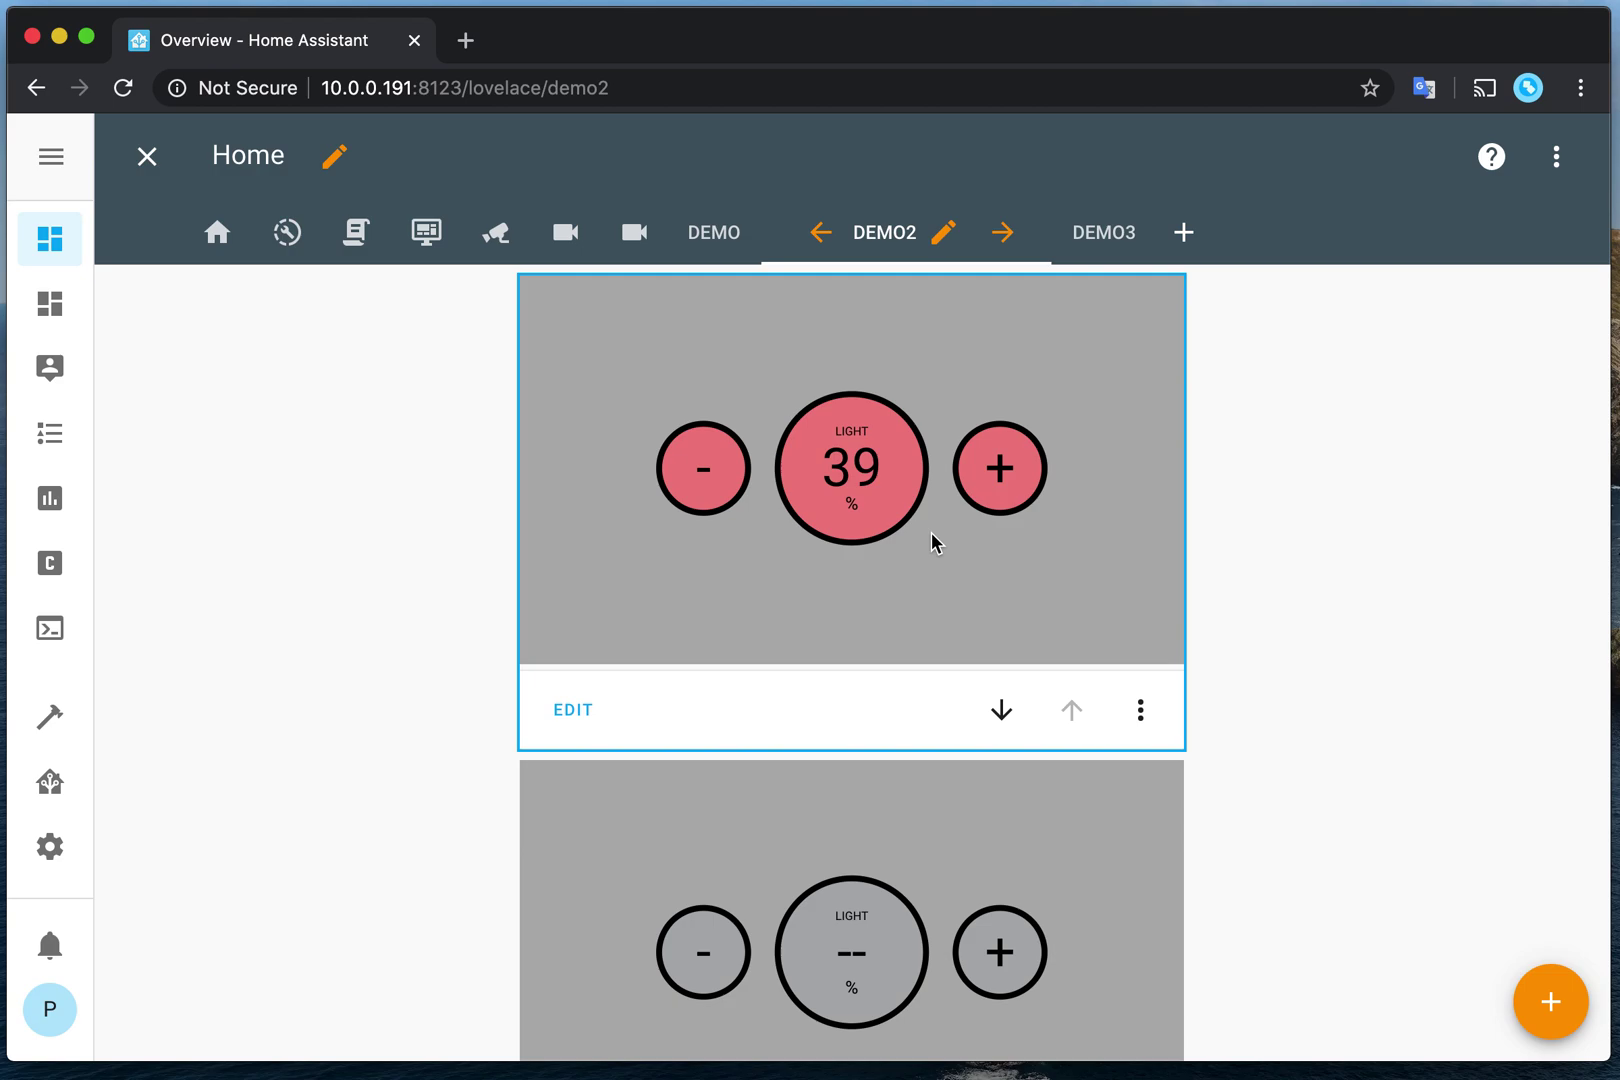
# Step: Open the first card's configuration and try the designs card-exported-2.svg and card-exported-1.svg on it, uploading one after the other
pyautogui.click(564, 714)
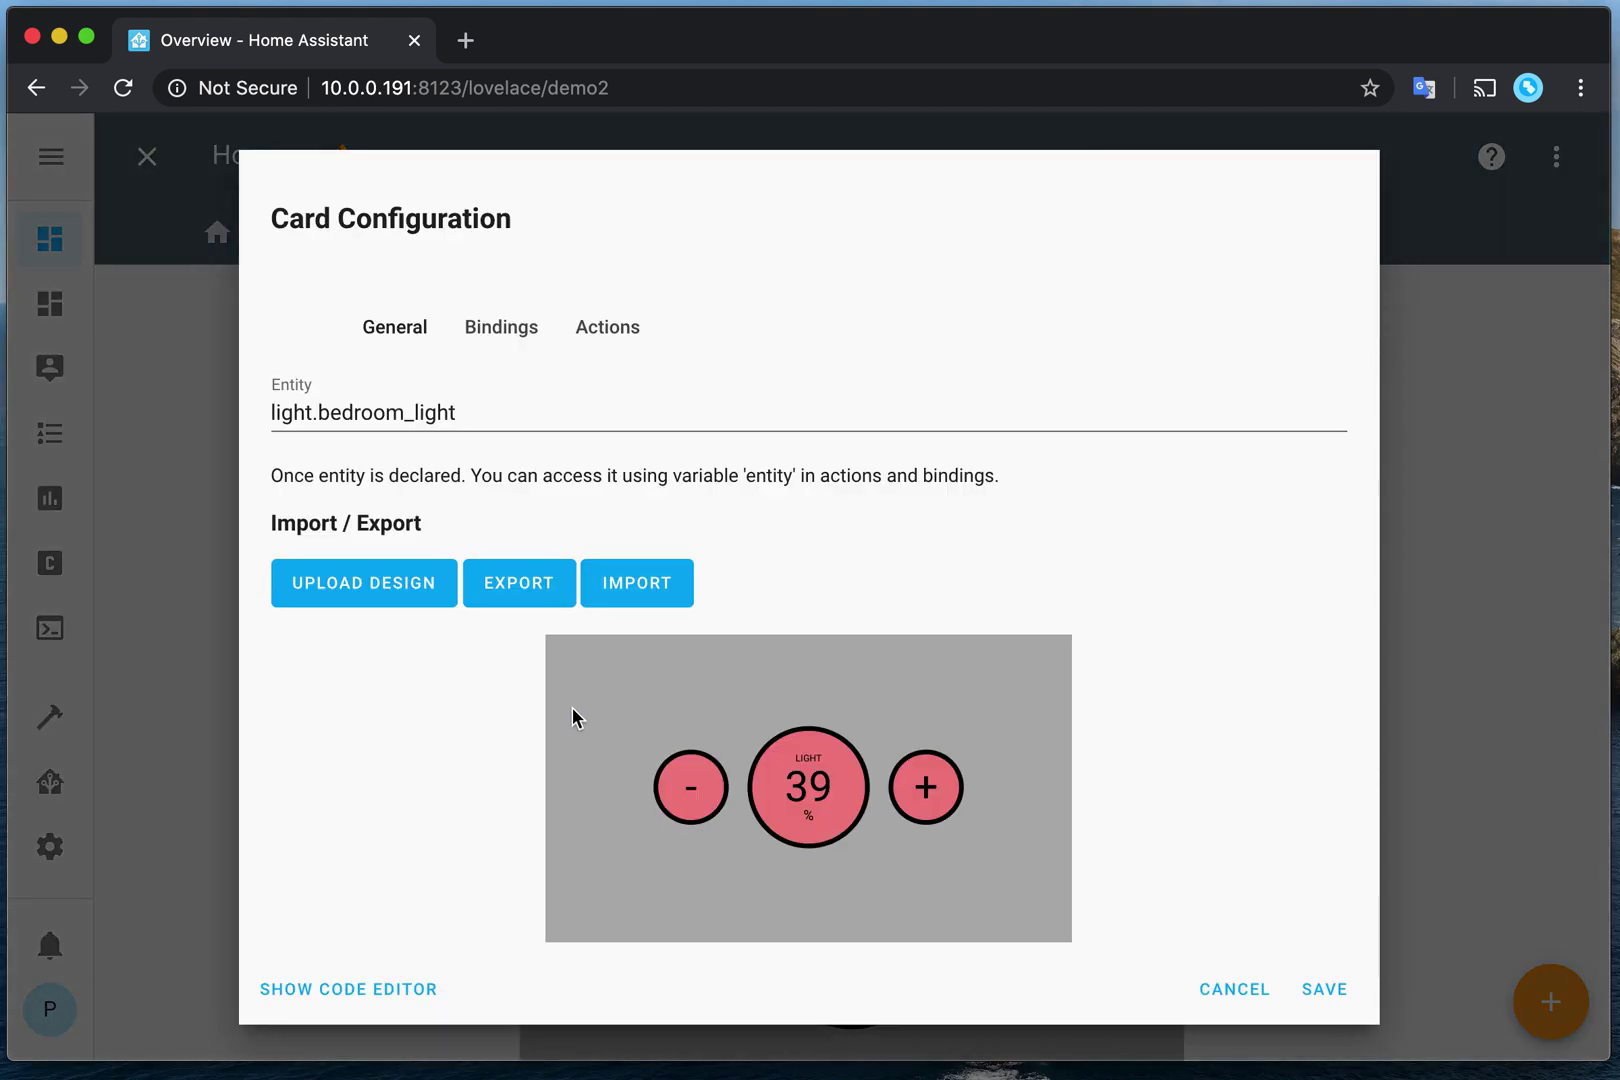
pyautogui.click(376, 598)
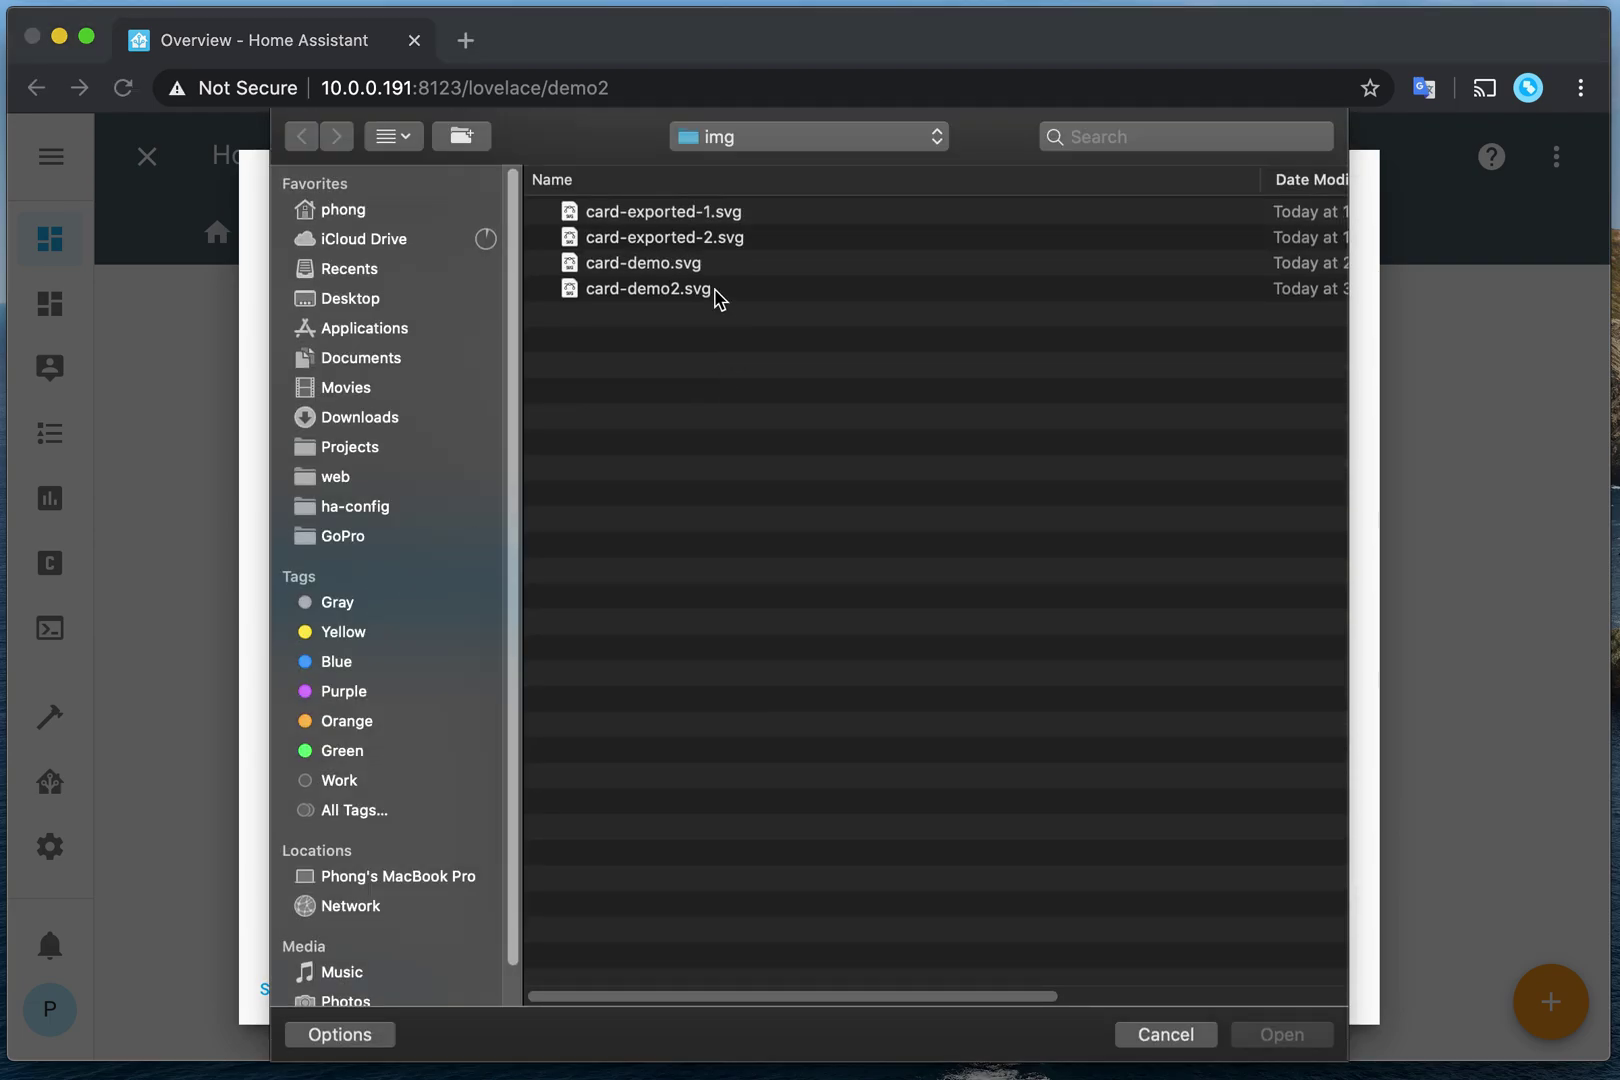
pyautogui.click(729, 239)
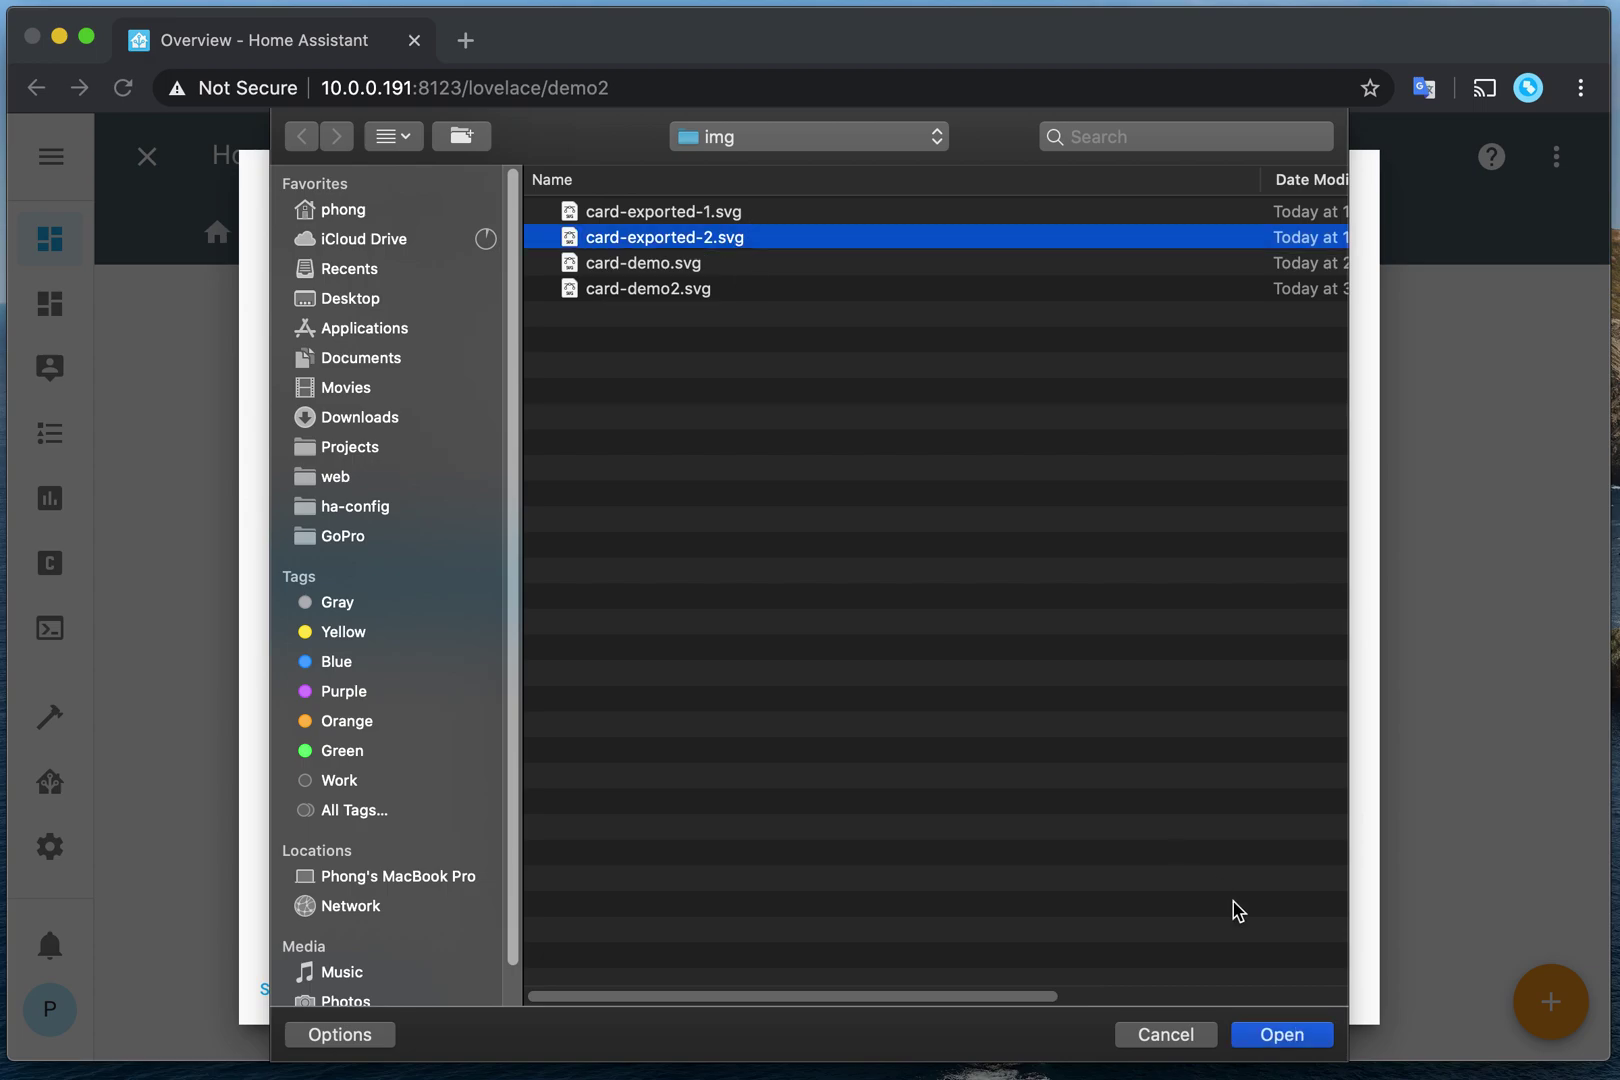
pyautogui.click(1330, 1036)
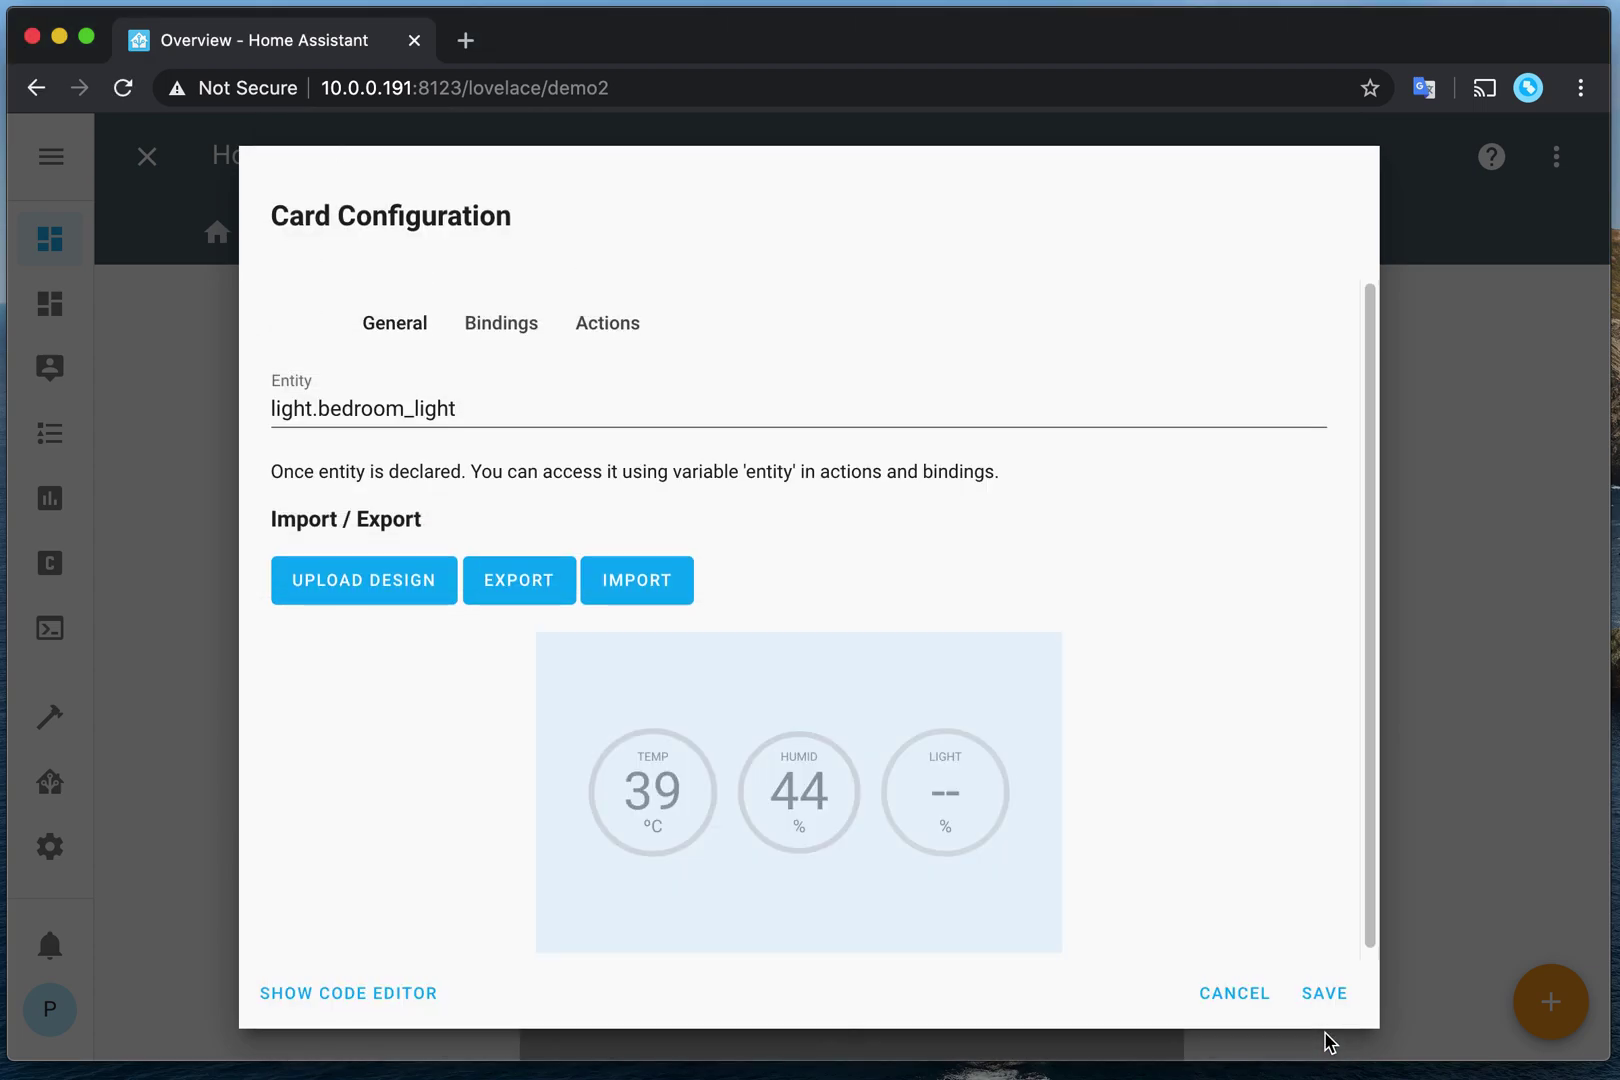
pyautogui.click(323, 582)
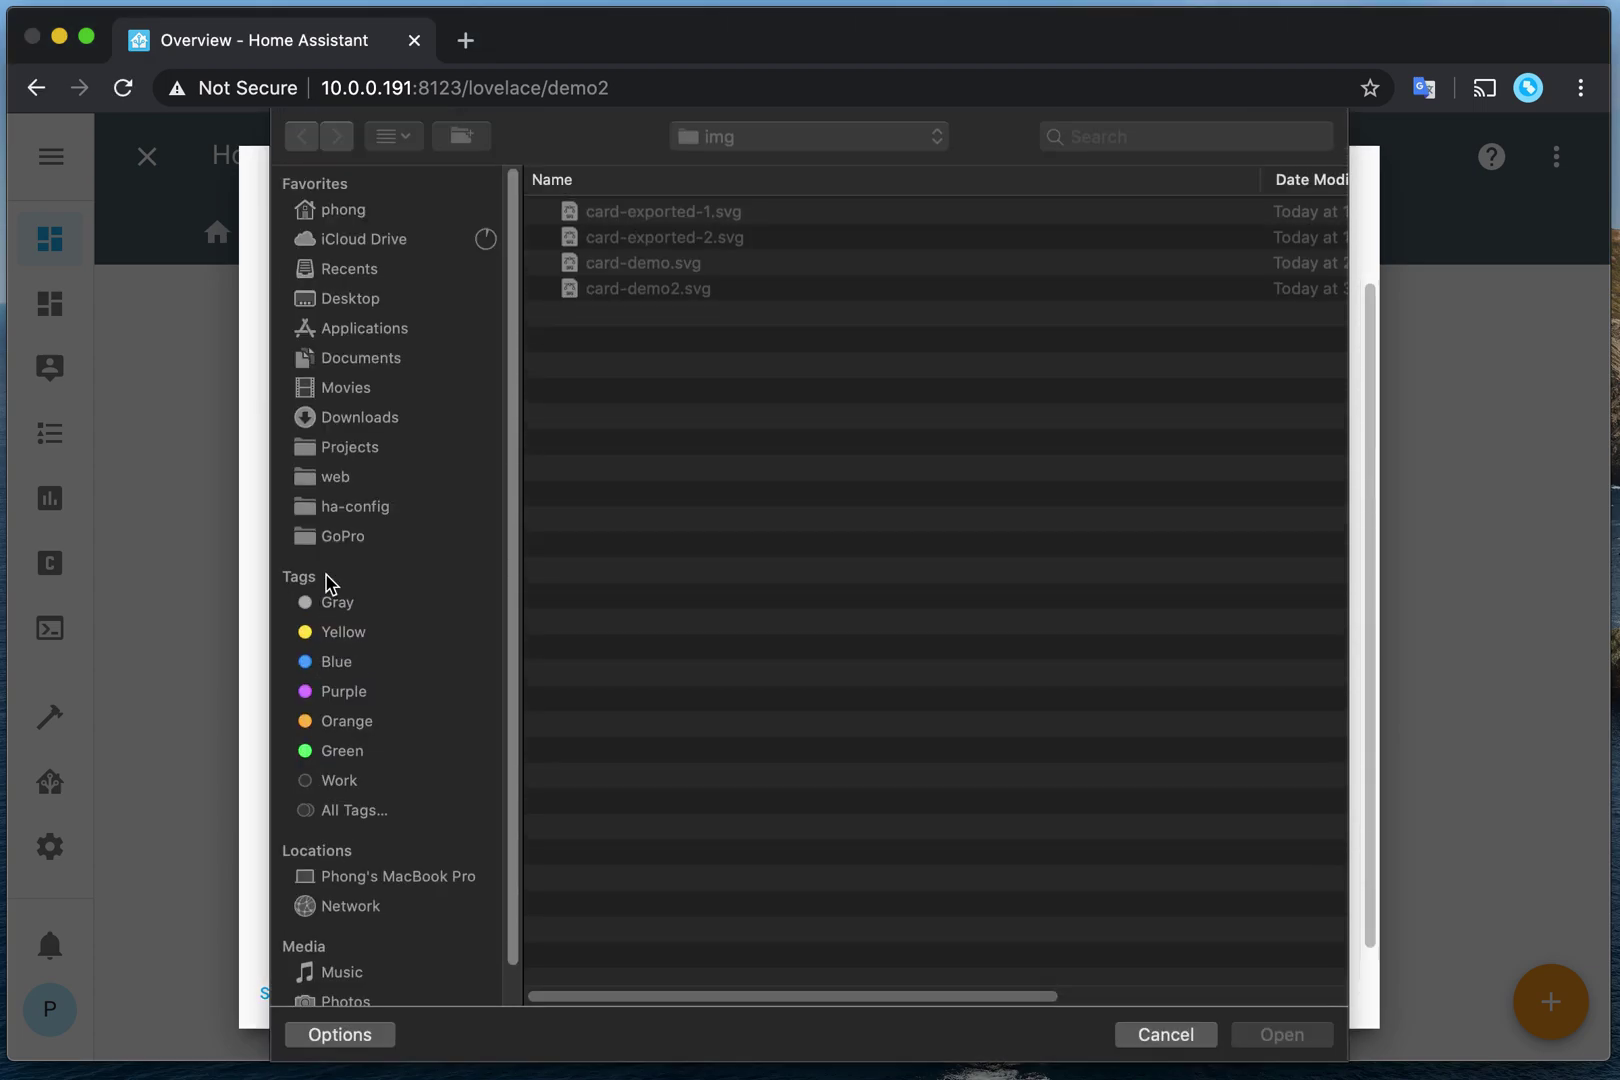
pyautogui.doubleClick(733, 213)
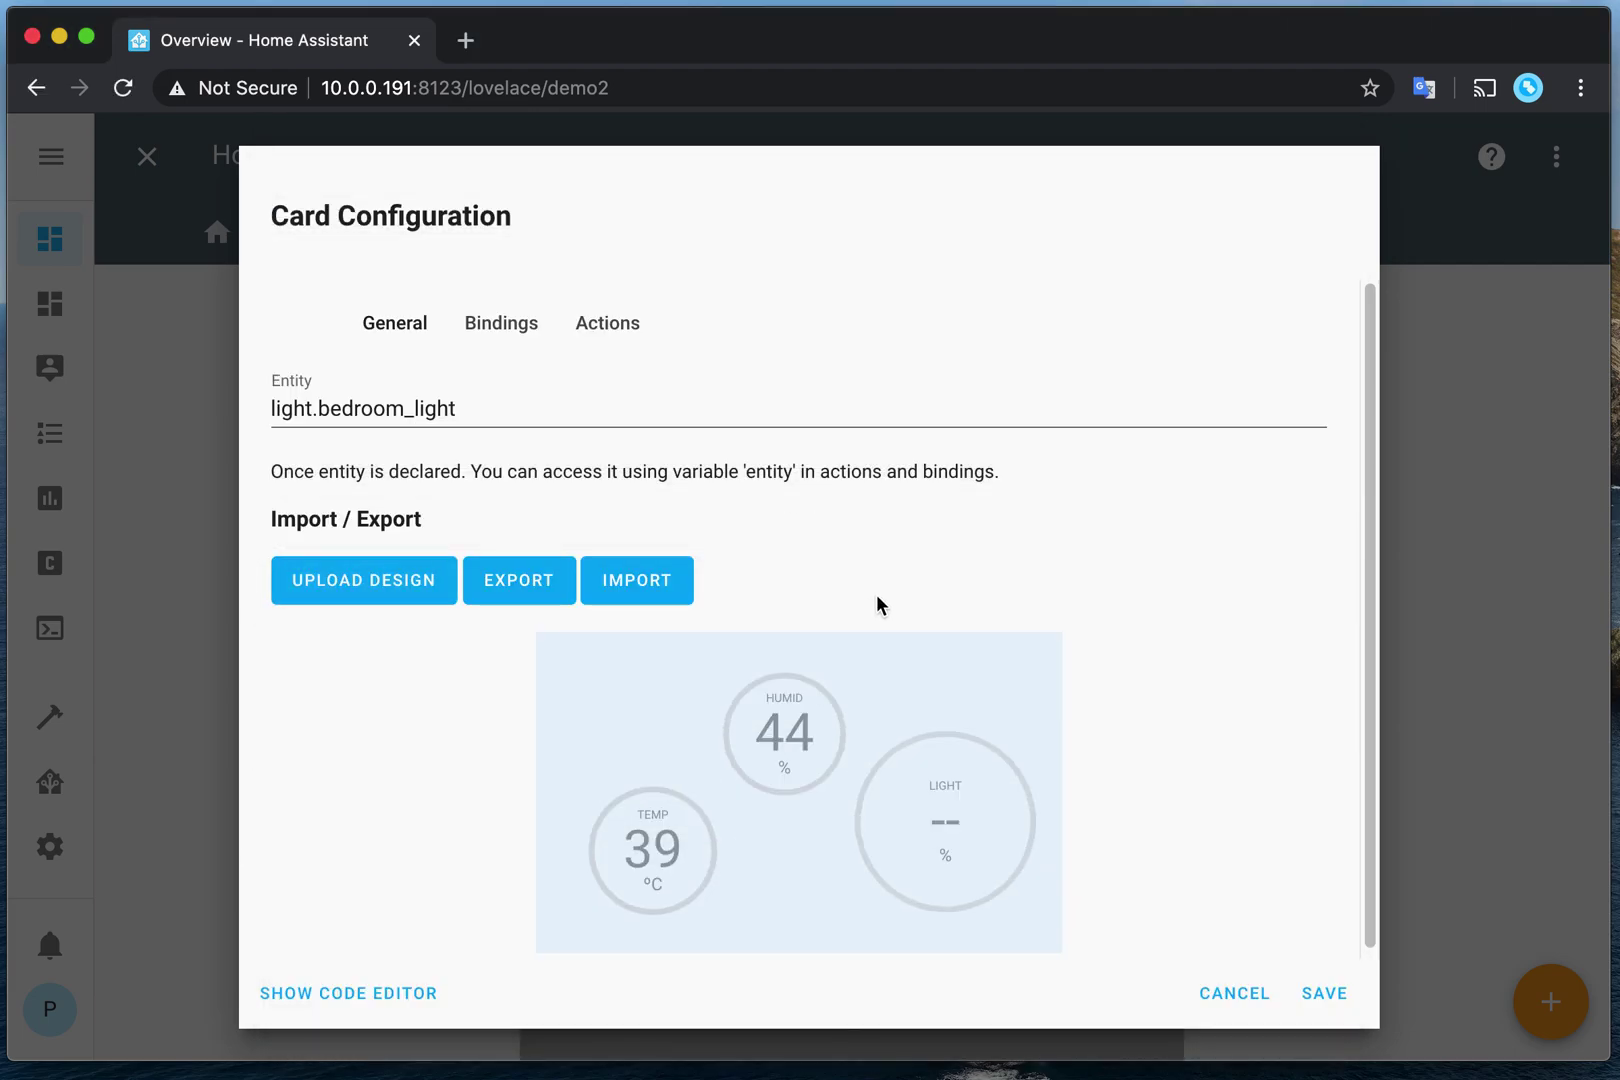
# Step: Upload card-demo2.svg as the card's design and save the card configuration
pyautogui.click(376, 586)
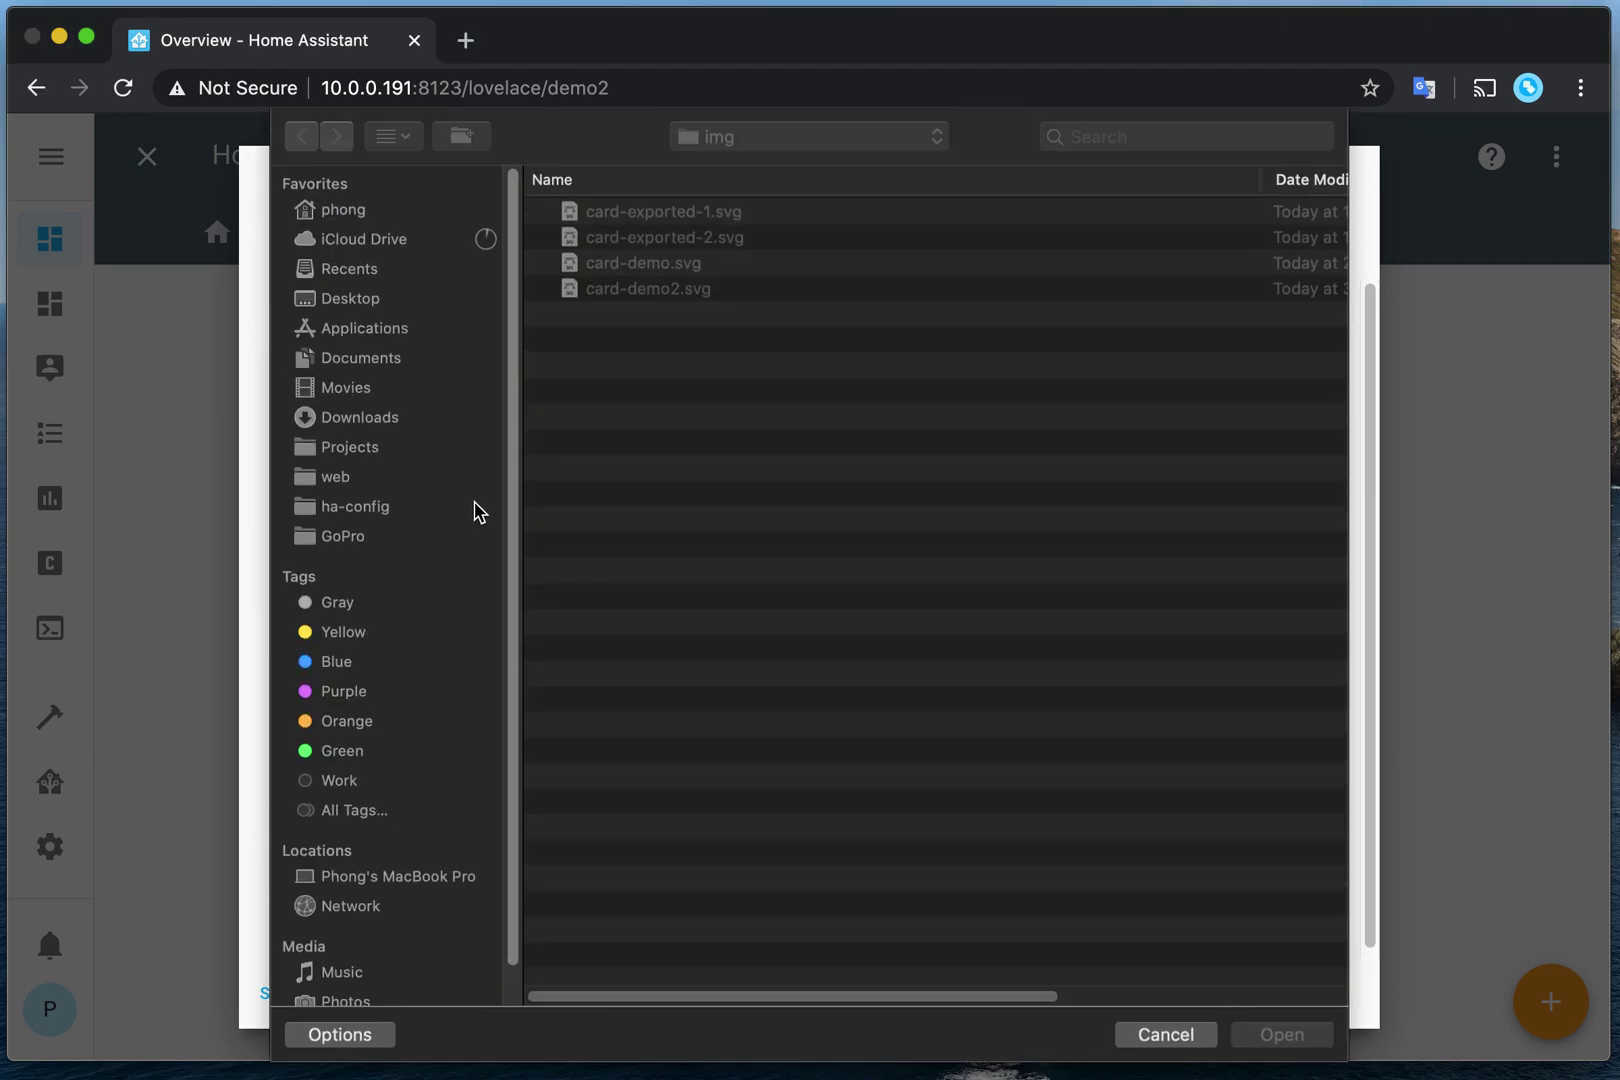
pyautogui.click(650, 289)
pyautogui.click(1276, 1034)
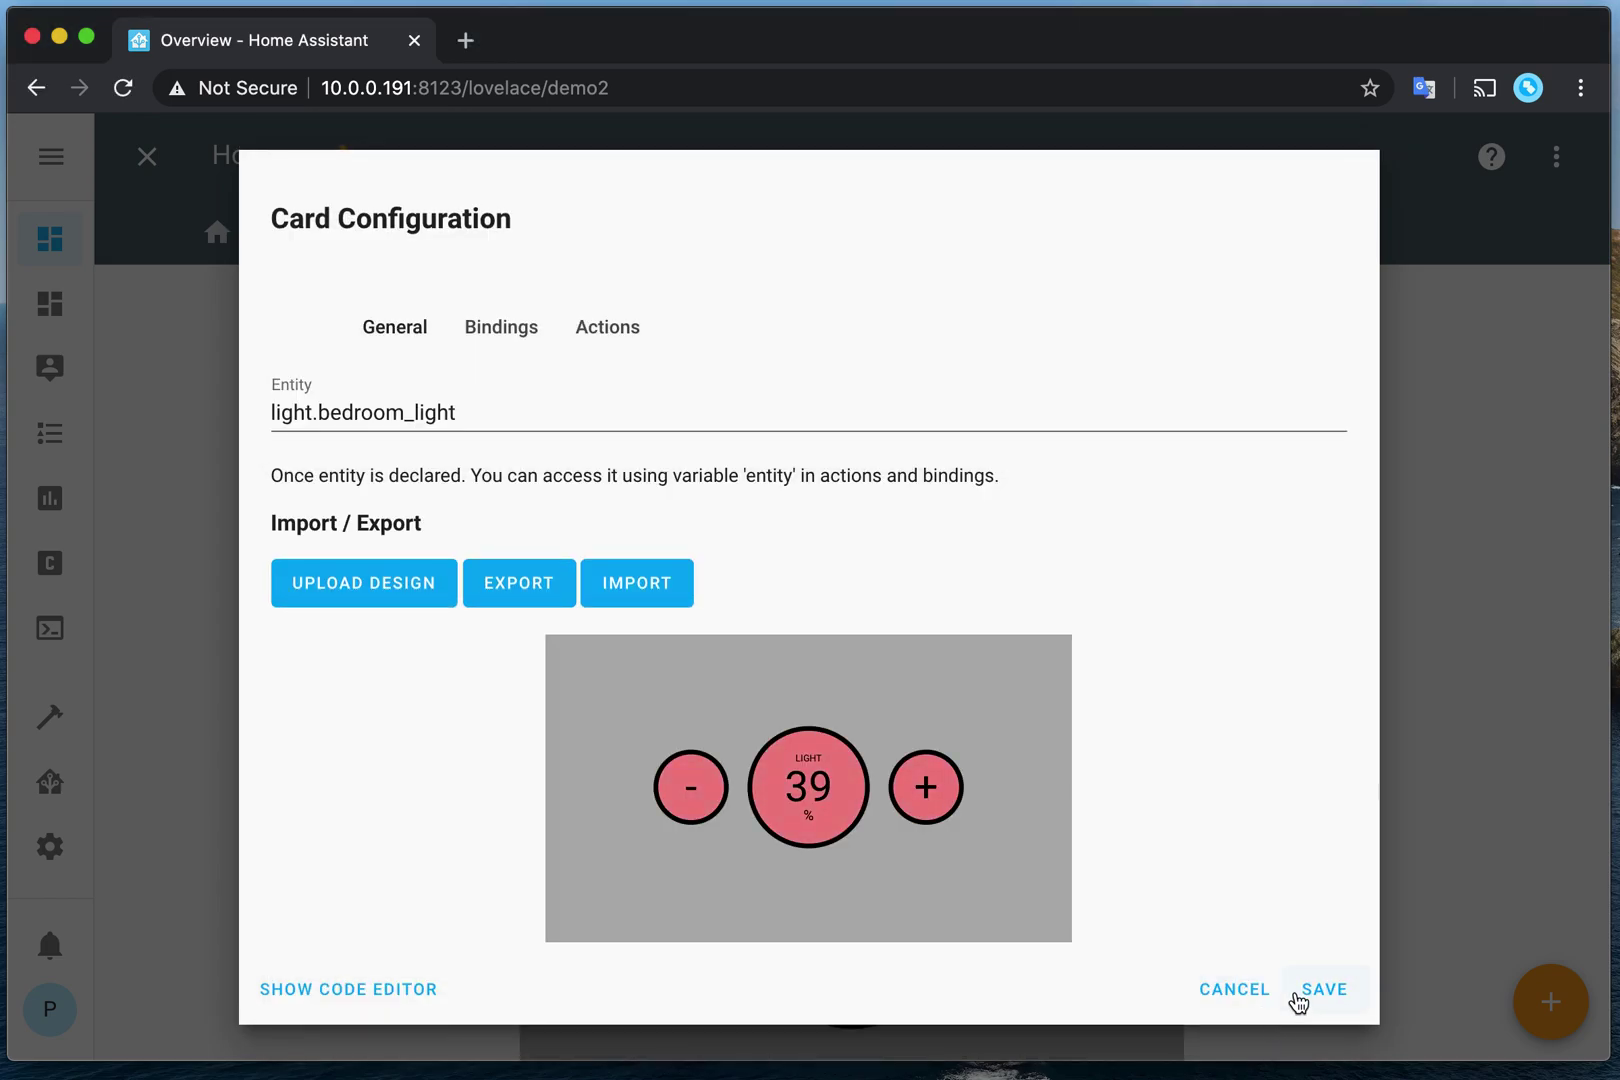
pyautogui.click(1298, 1003)
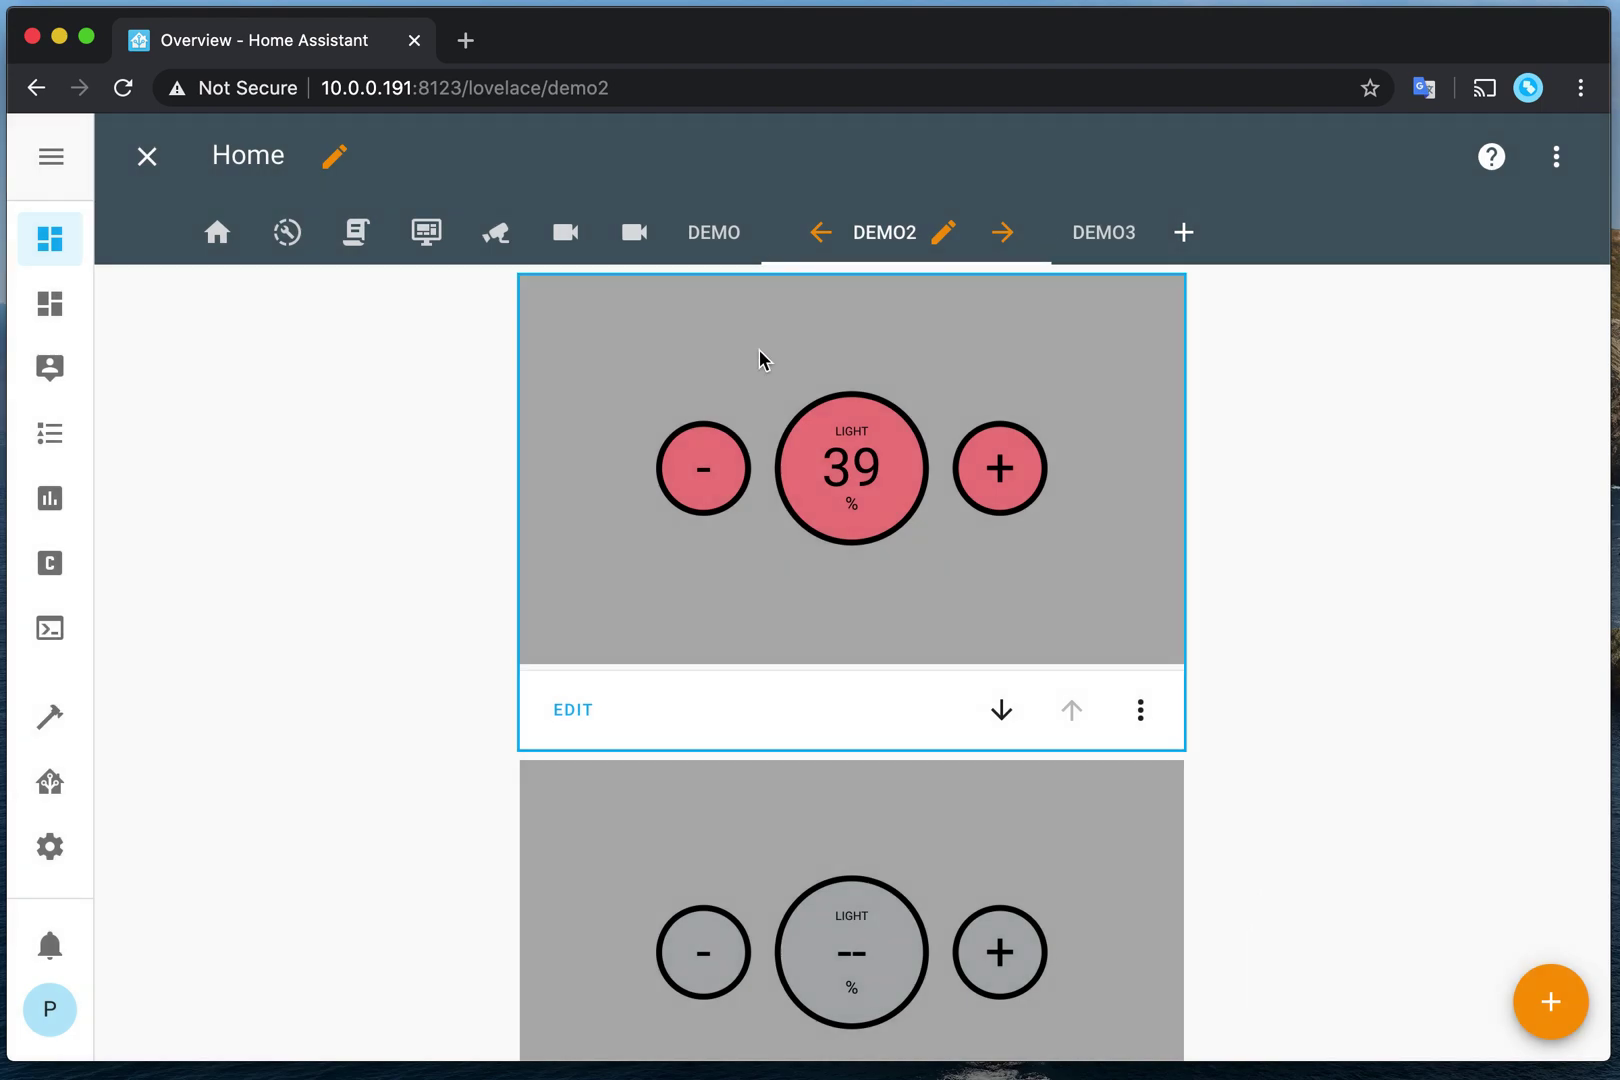
# Step: Look through the DEMO, home and test dashboard views, and focus the input field of the test view's first custom design card
pyautogui.click(713, 233)
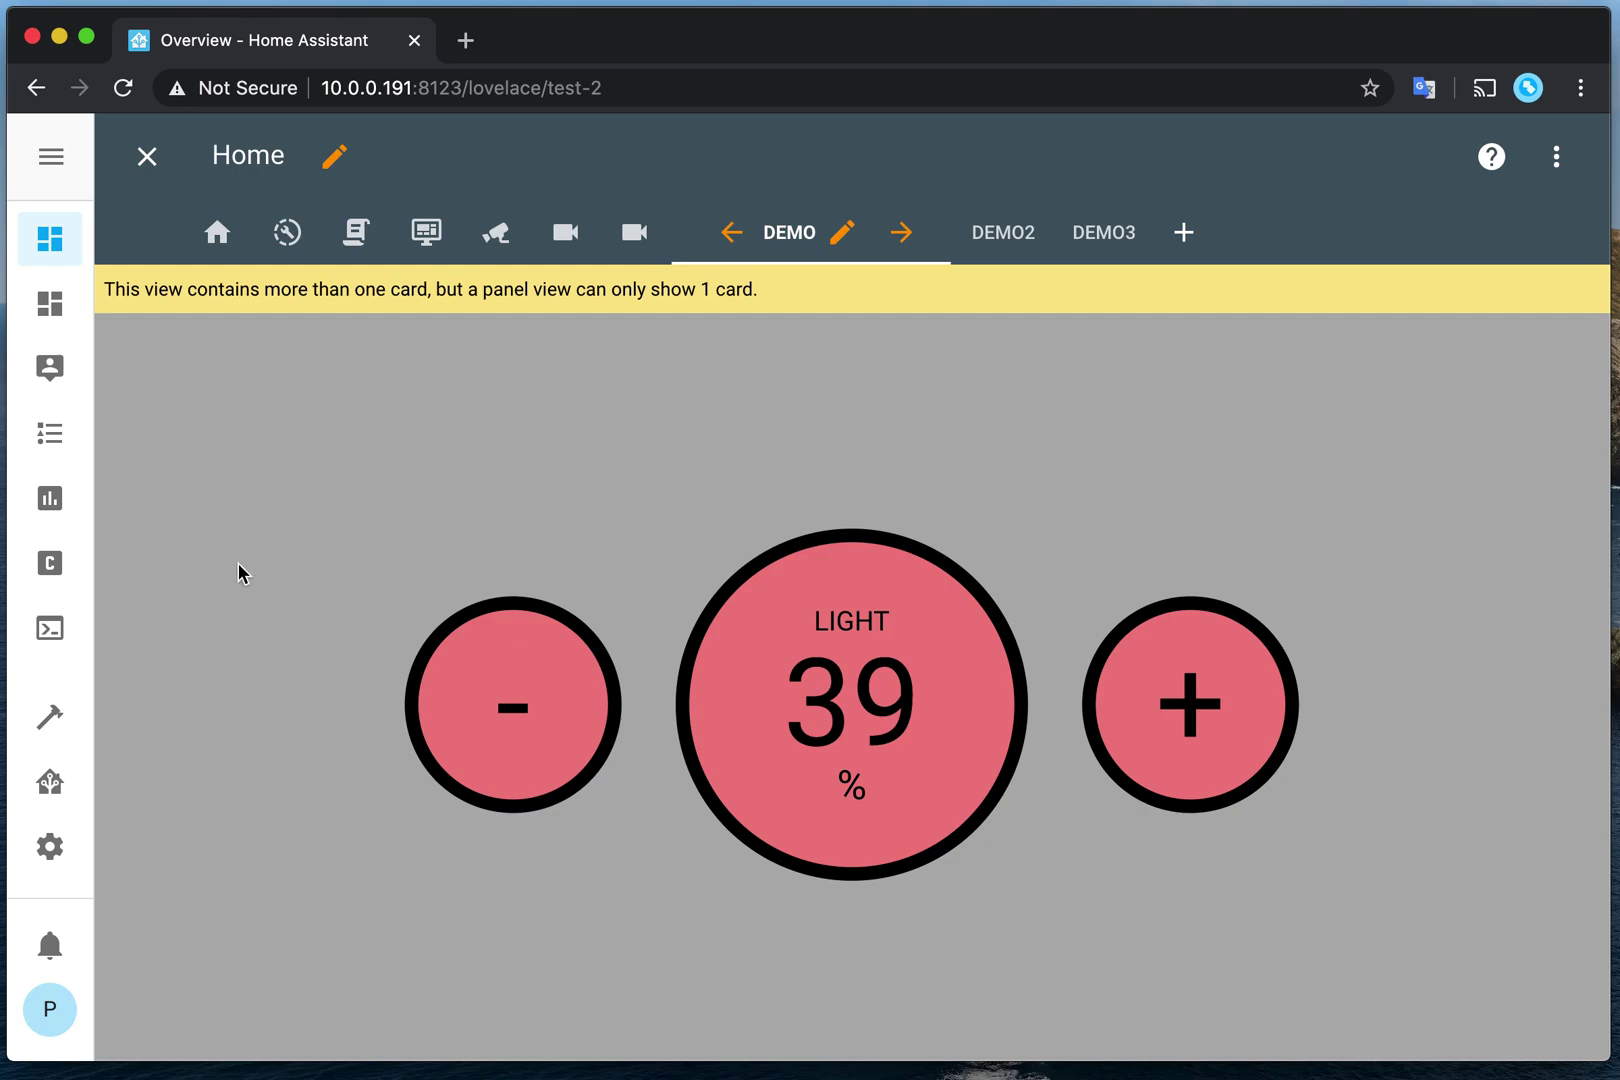
pyautogui.click(208, 236)
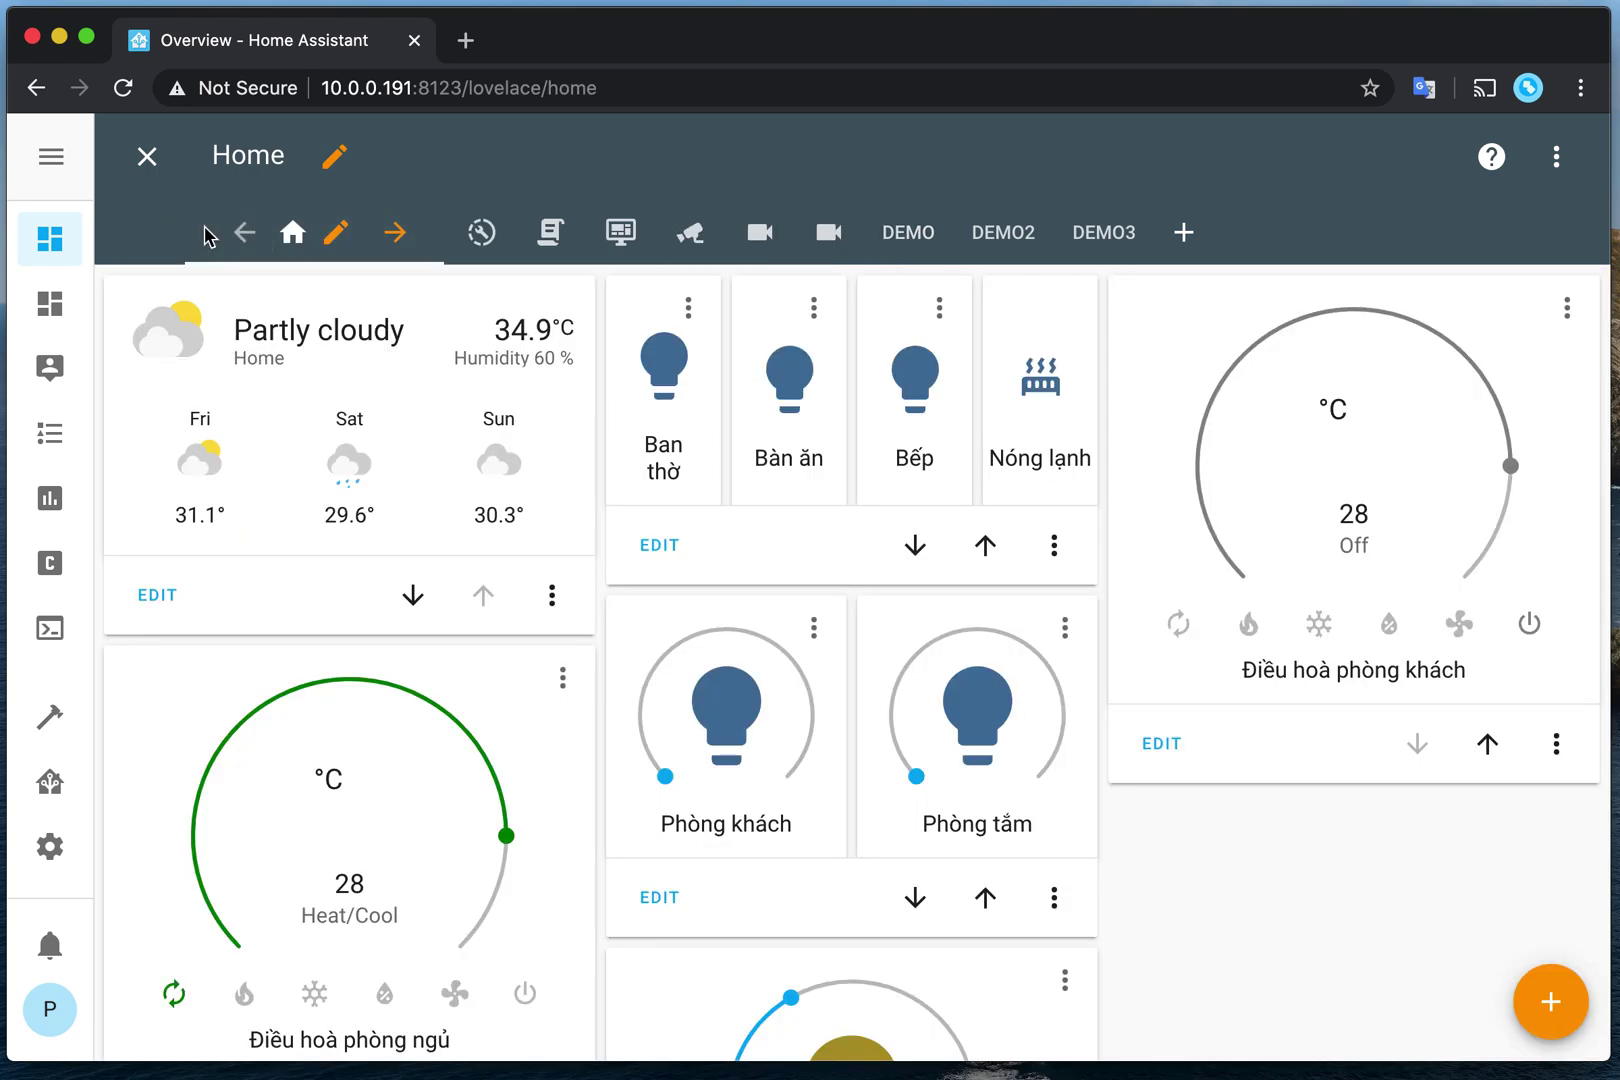
pyautogui.click(482, 234)
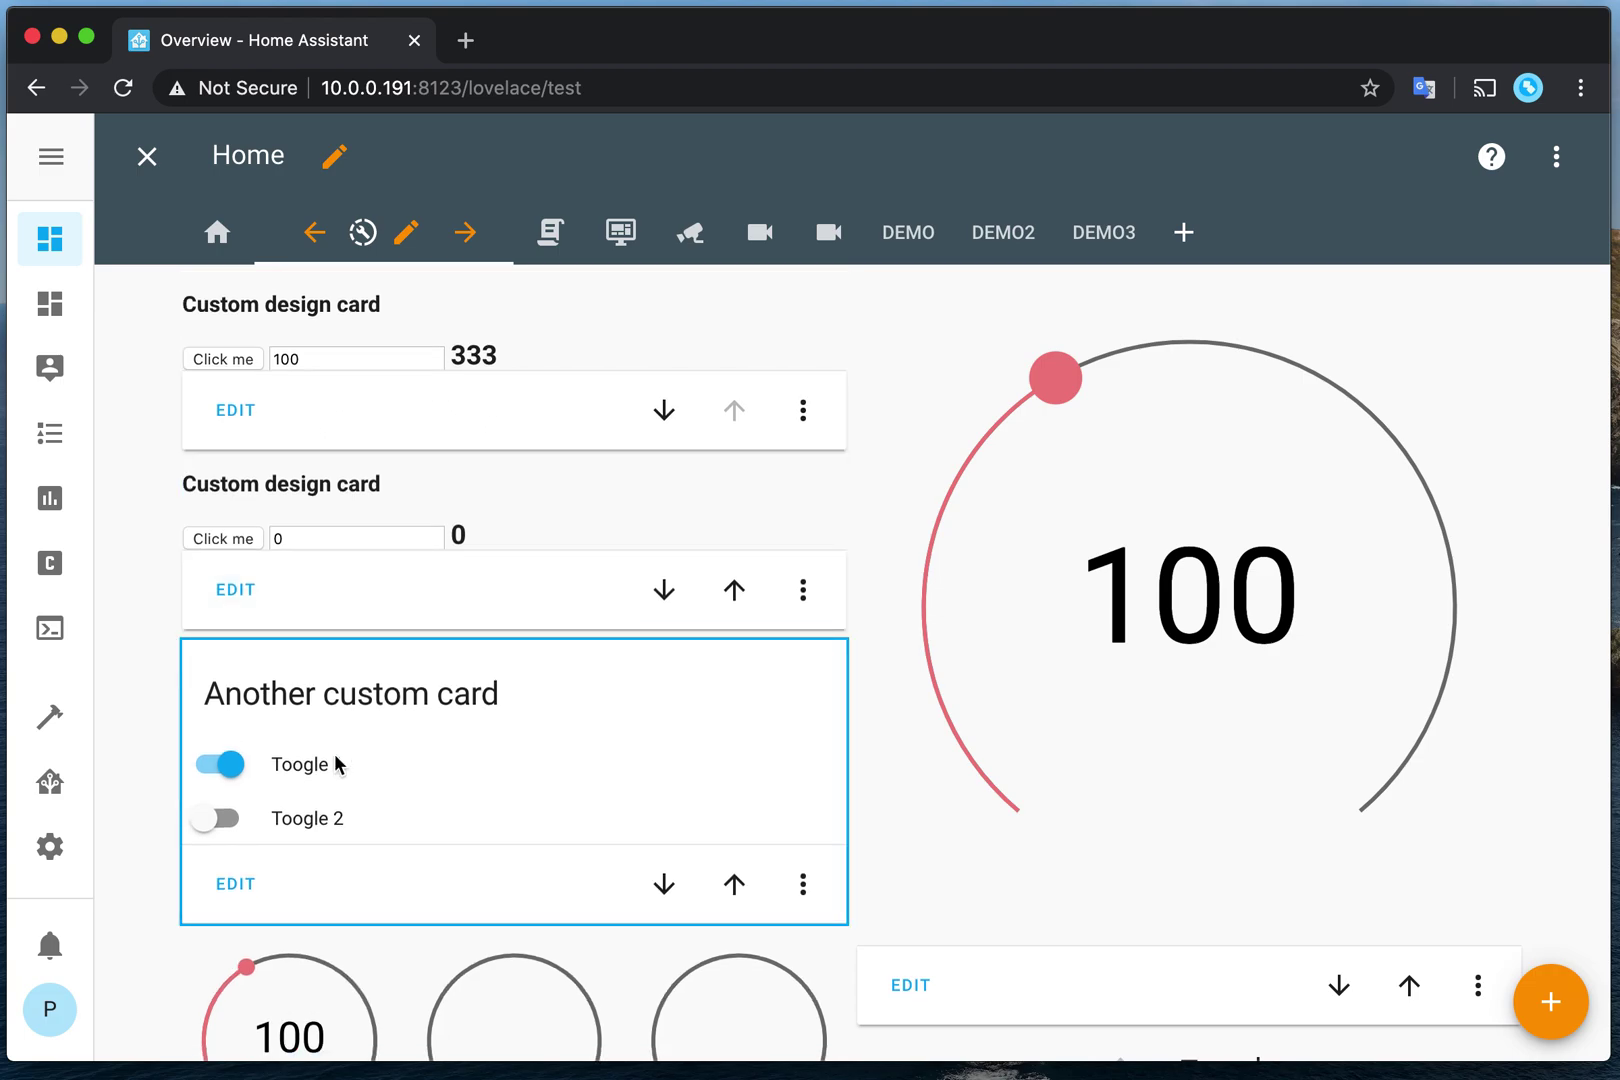
pyautogui.scroll(-6, 337, 765)
pyautogui.scroll(6, 345, 770)
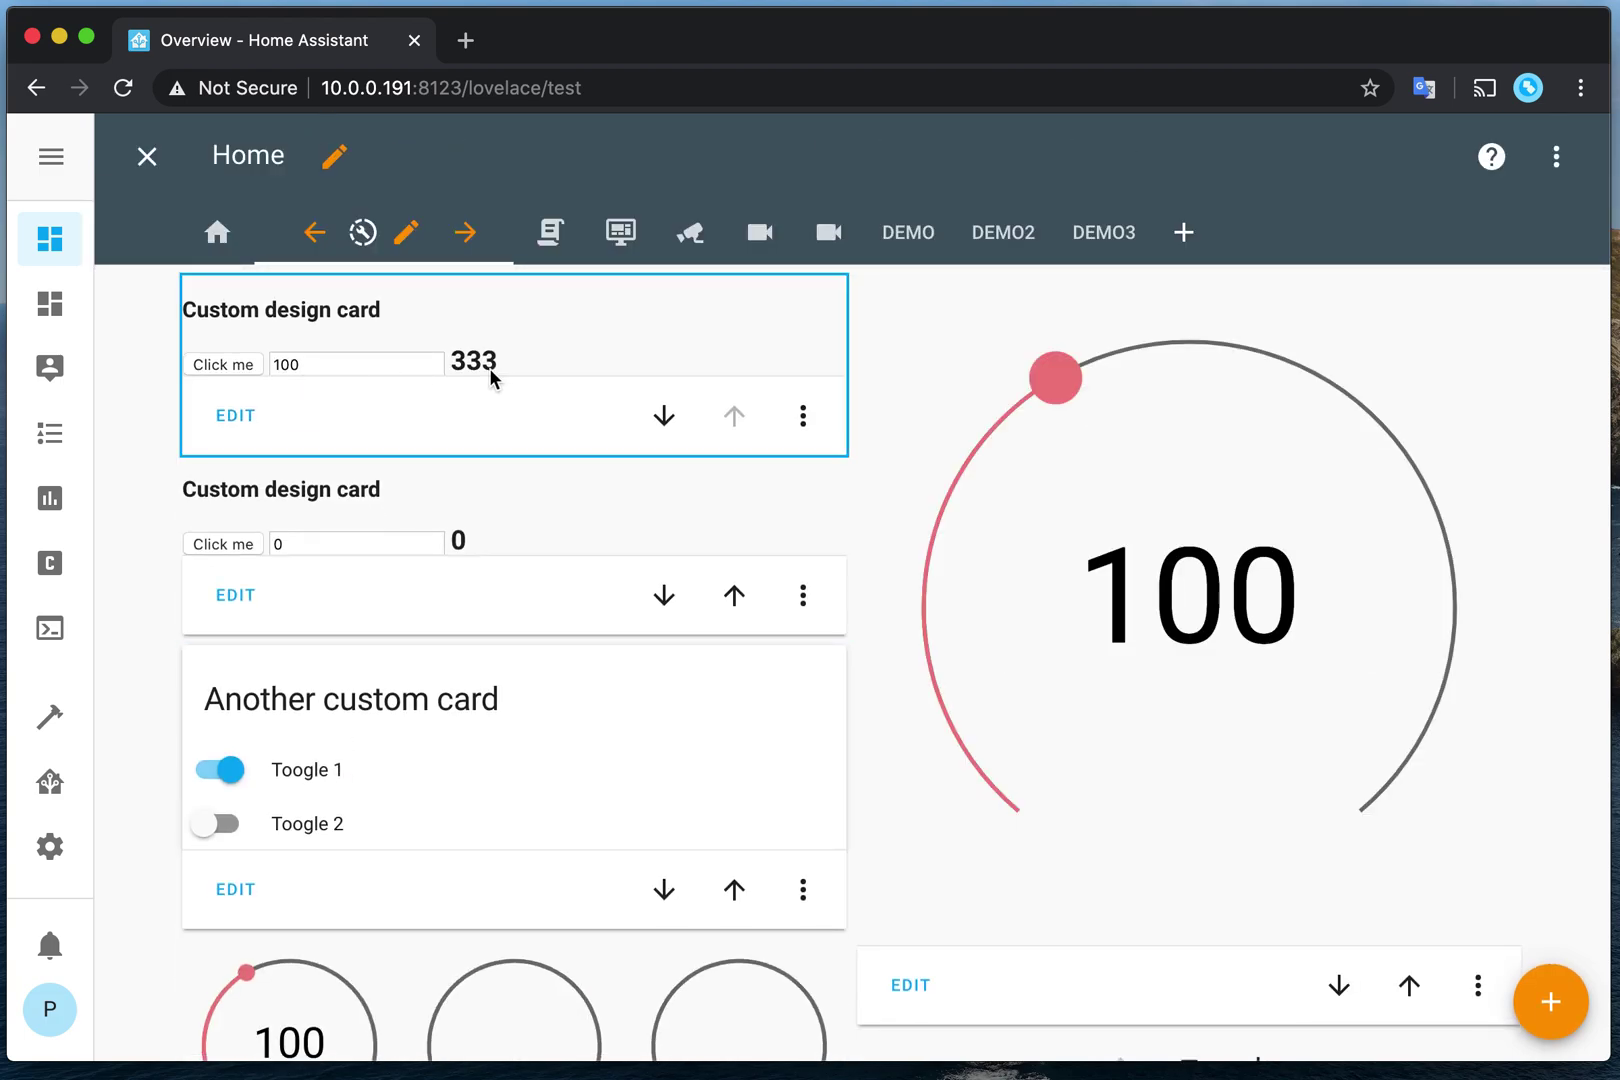
pyautogui.click(318, 365)
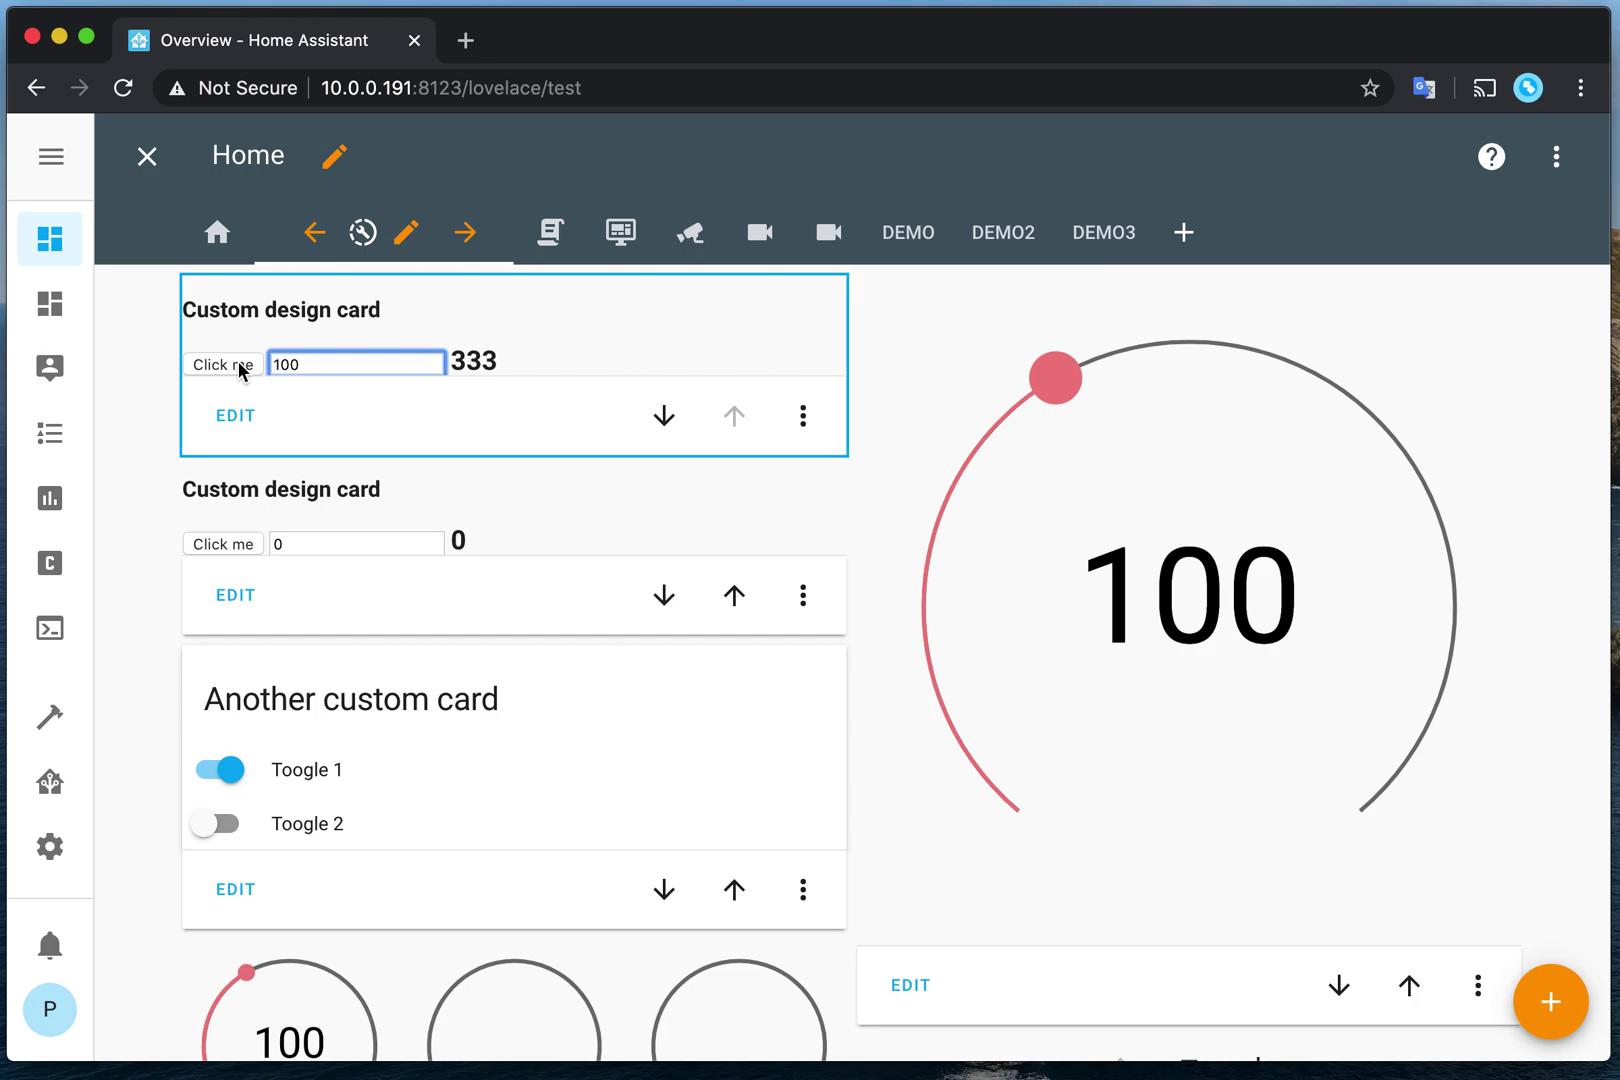